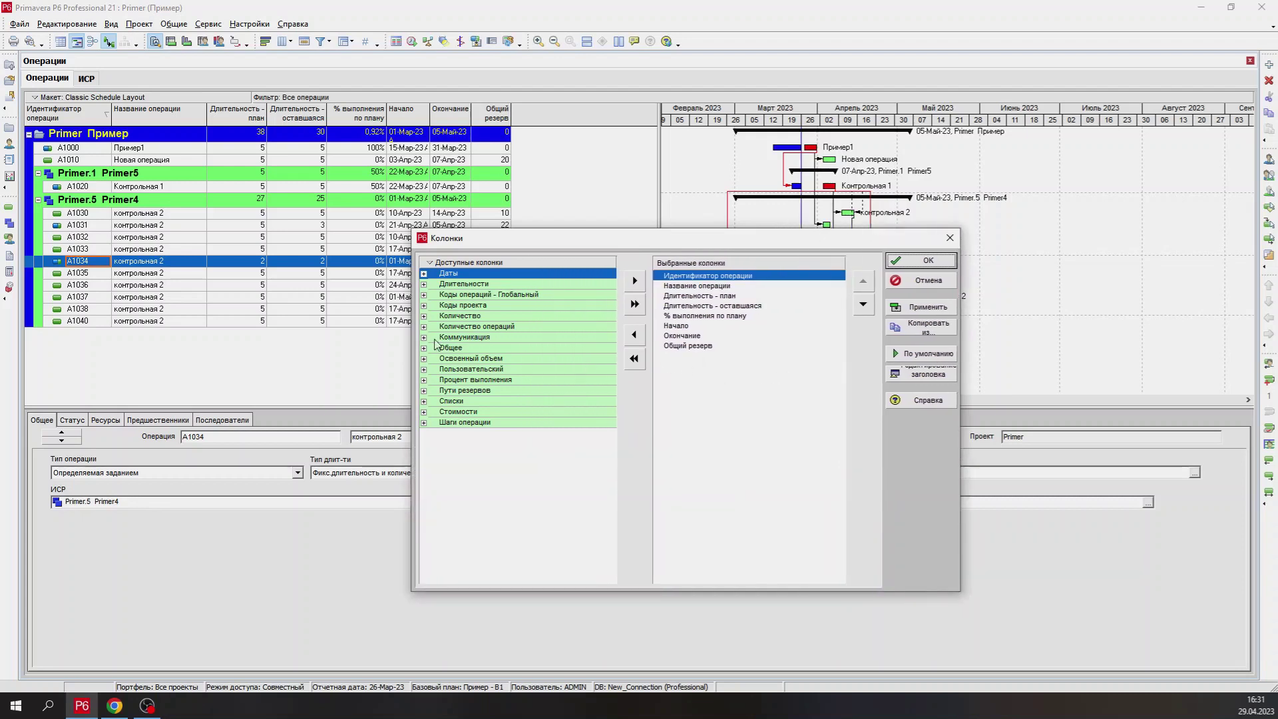
# - Add the ИСР column from the Общее group to the end of the selected columns
pyautogui.click(424, 347)
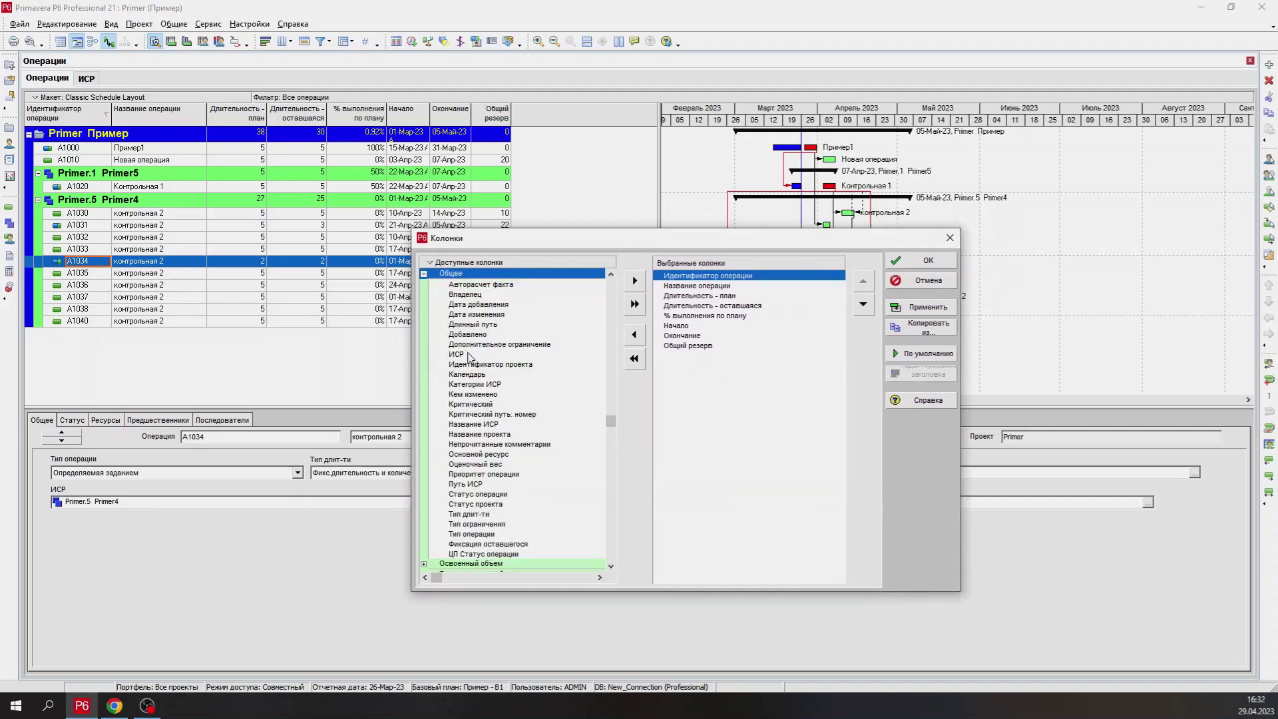
pyautogui.click(471, 356)
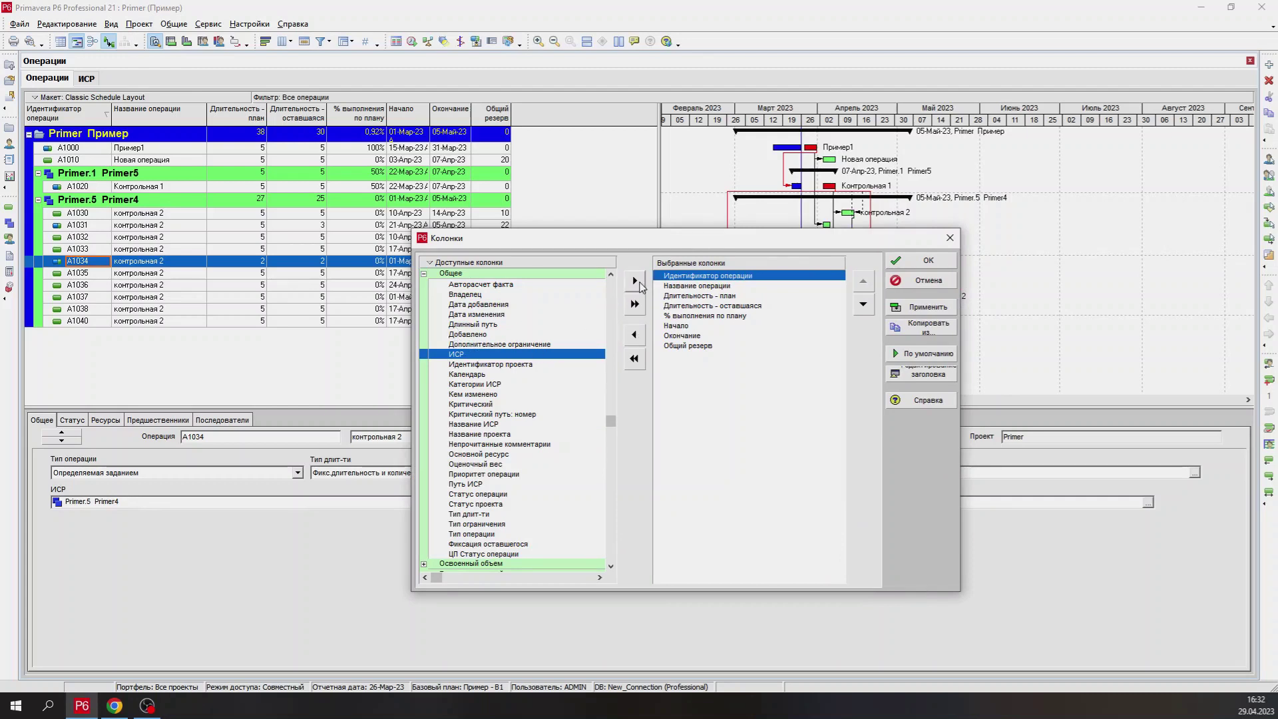
pyautogui.click(681, 346)
pyautogui.click(634, 281)
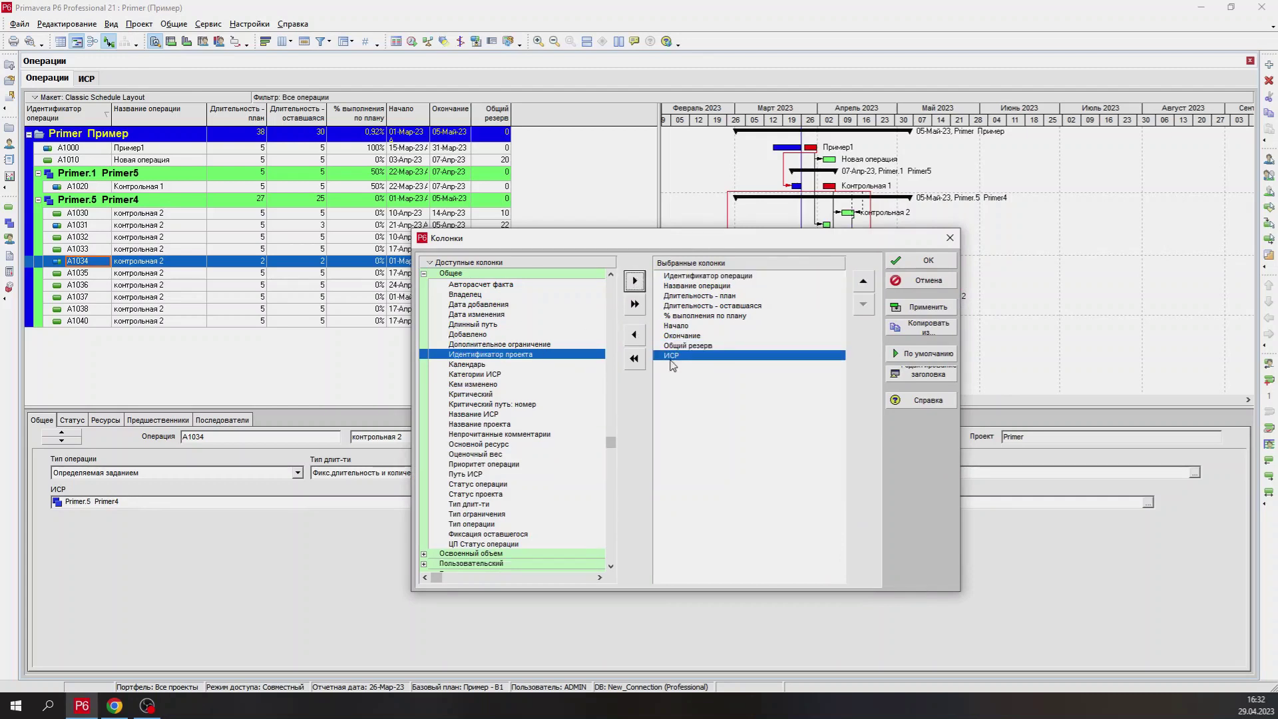
# - Remove ИСР from the selected columns and add it again directly after % выполнения по плану
pyautogui.click(634, 335)
pyautogui.click(699, 316)
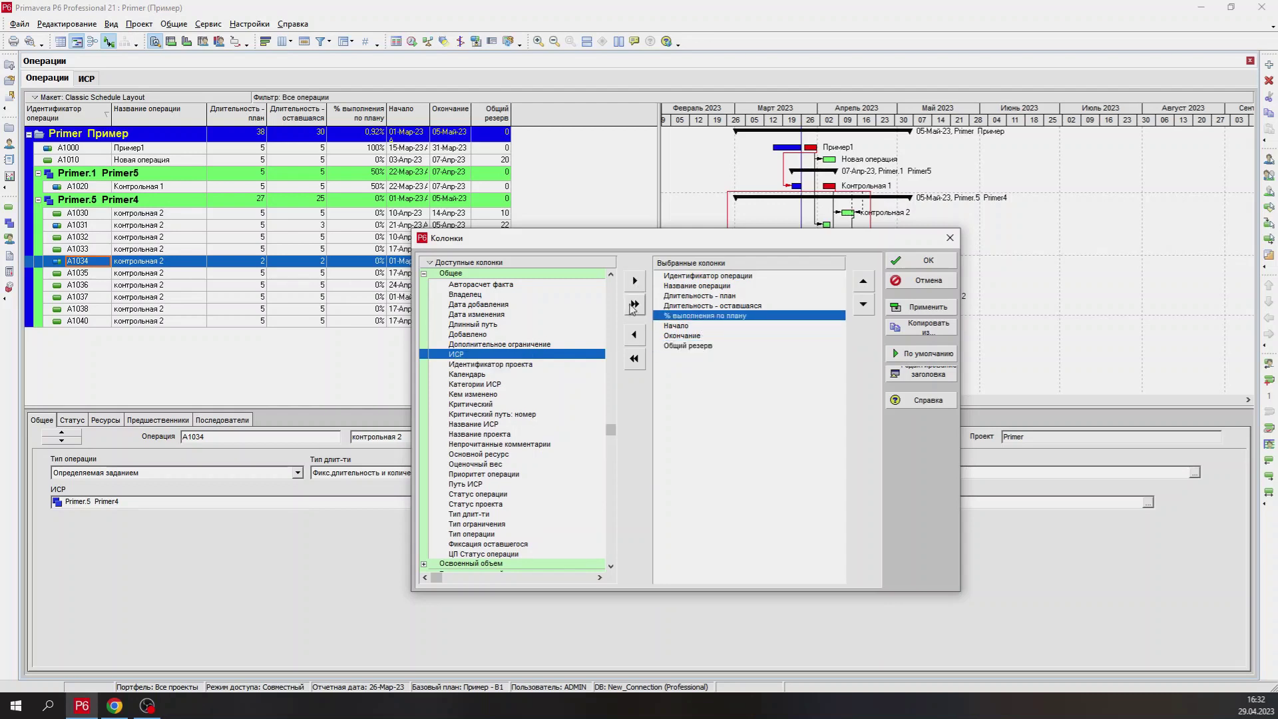
pyautogui.click(634, 281)
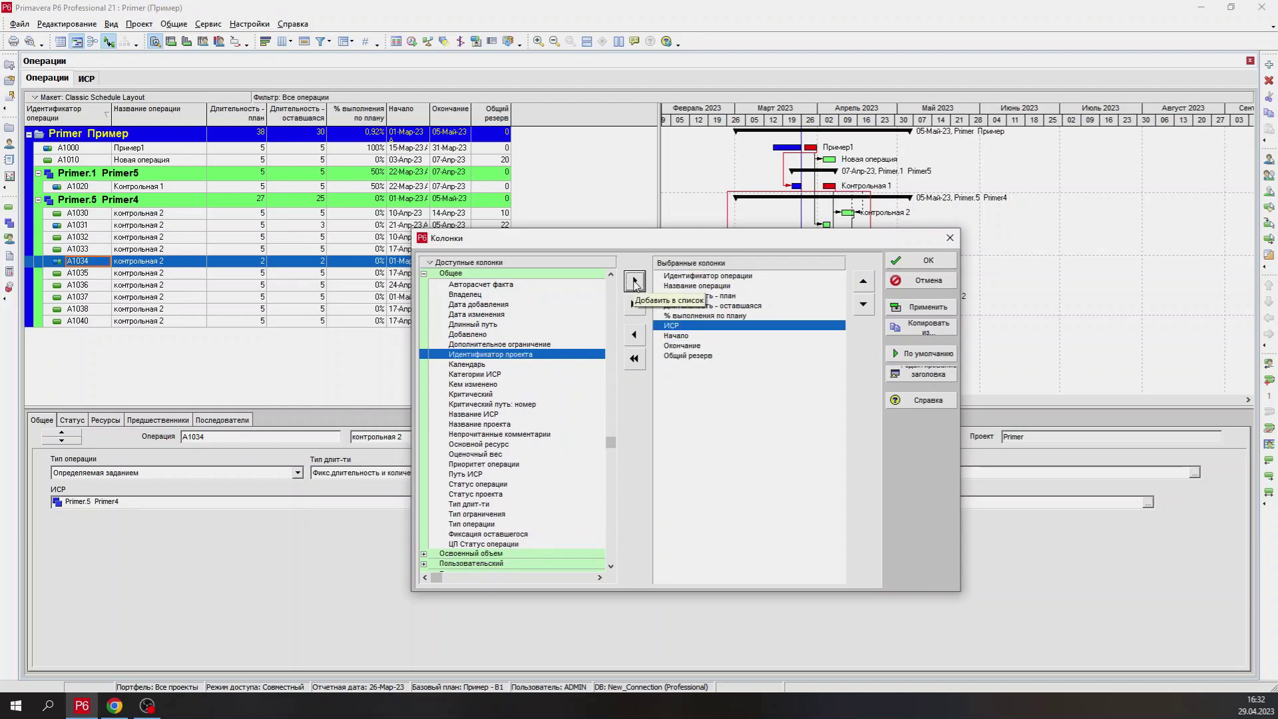
# - Move ИСР directly after Название операции and apply it, and move it between Окончание and Общий резерв and apply again
pyautogui.moveTo(689, 327)
pyautogui.mouseDown()
pyautogui.moveTo(681, 372)
pyautogui.moveTo(699, 367)
pyautogui.moveTo(708, 322)
pyautogui.mouseUp()
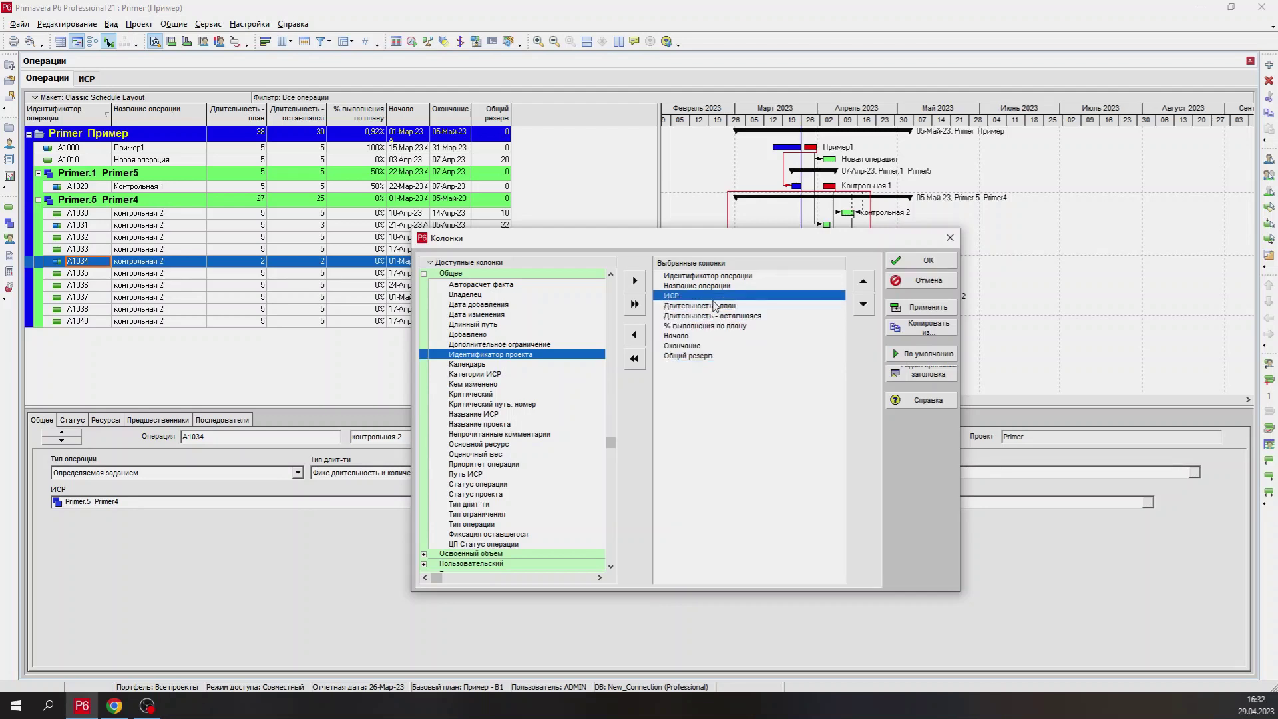
pyautogui.click(930, 308)
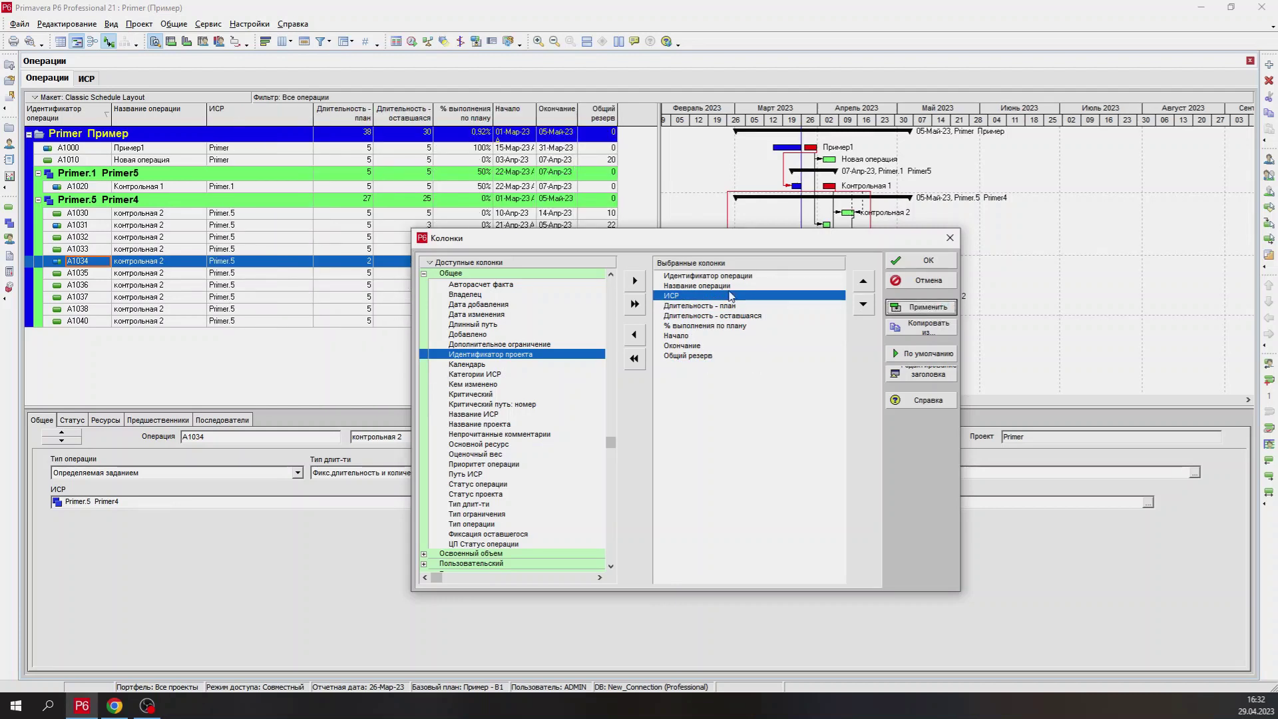
pyautogui.moveTo(728, 297); pyautogui.dragTo(716, 360)
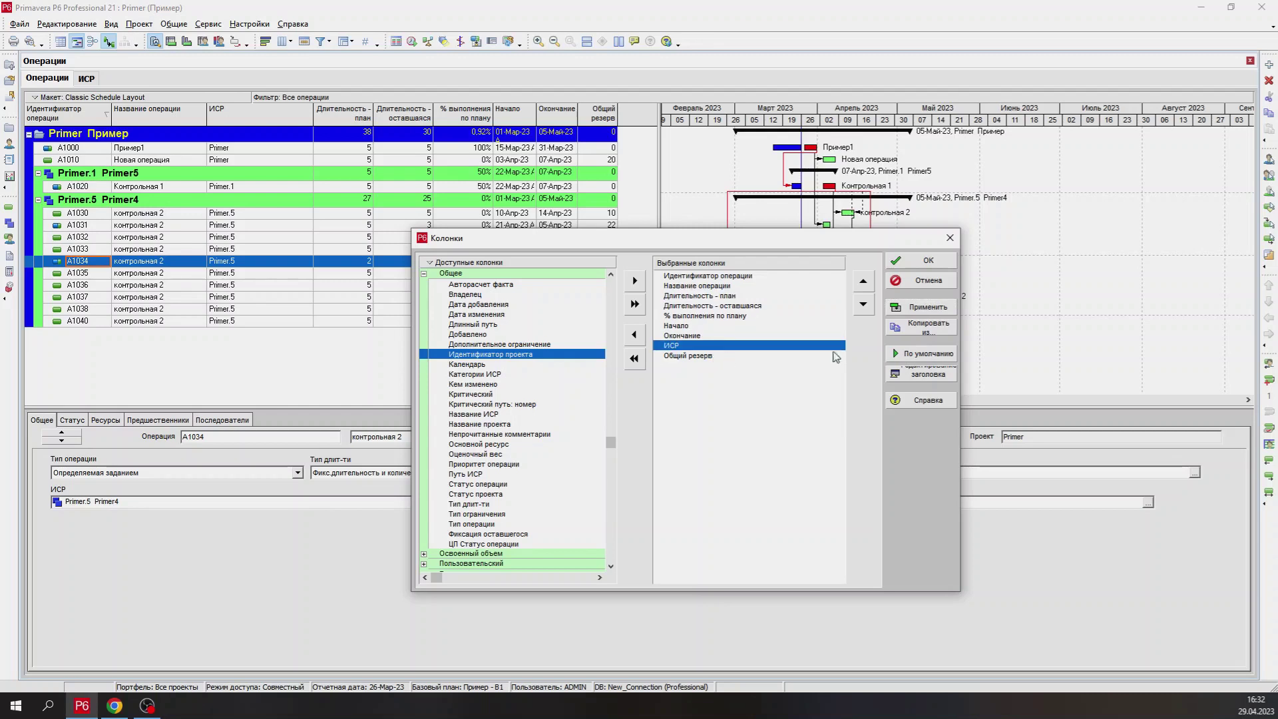
pyautogui.click(923, 308)
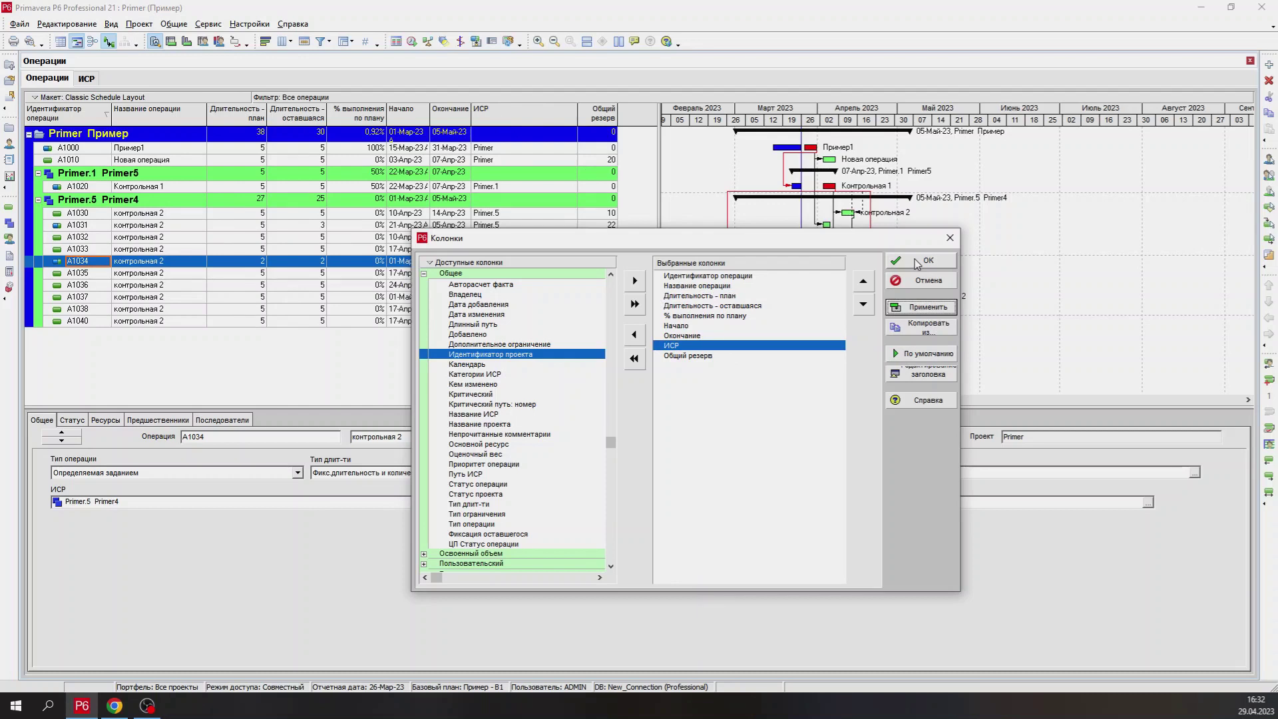
# - Reset the selected columns to the default set, add ИСР after % выполнения по плану, and accept the column selection
pyautogui.moveTo(610, 442); pyautogui.dragTo(611, 288)
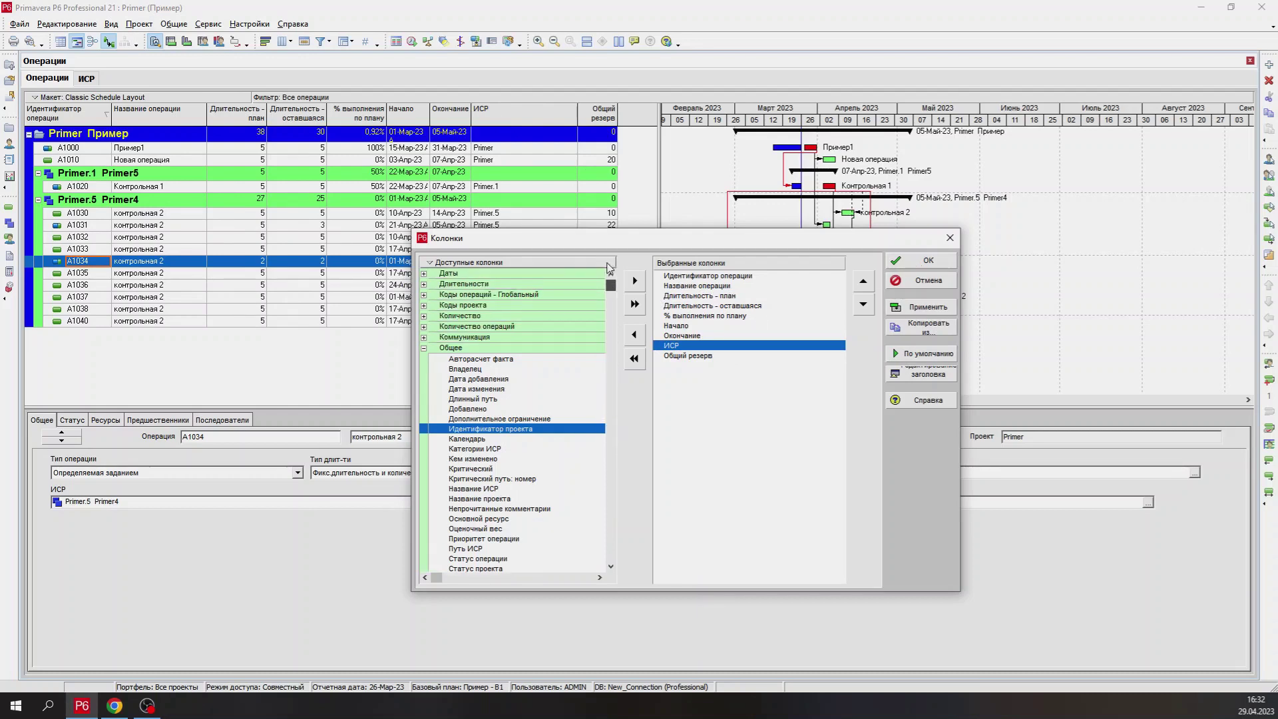
pyautogui.click(423, 274)
pyautogui.click(424, 274)
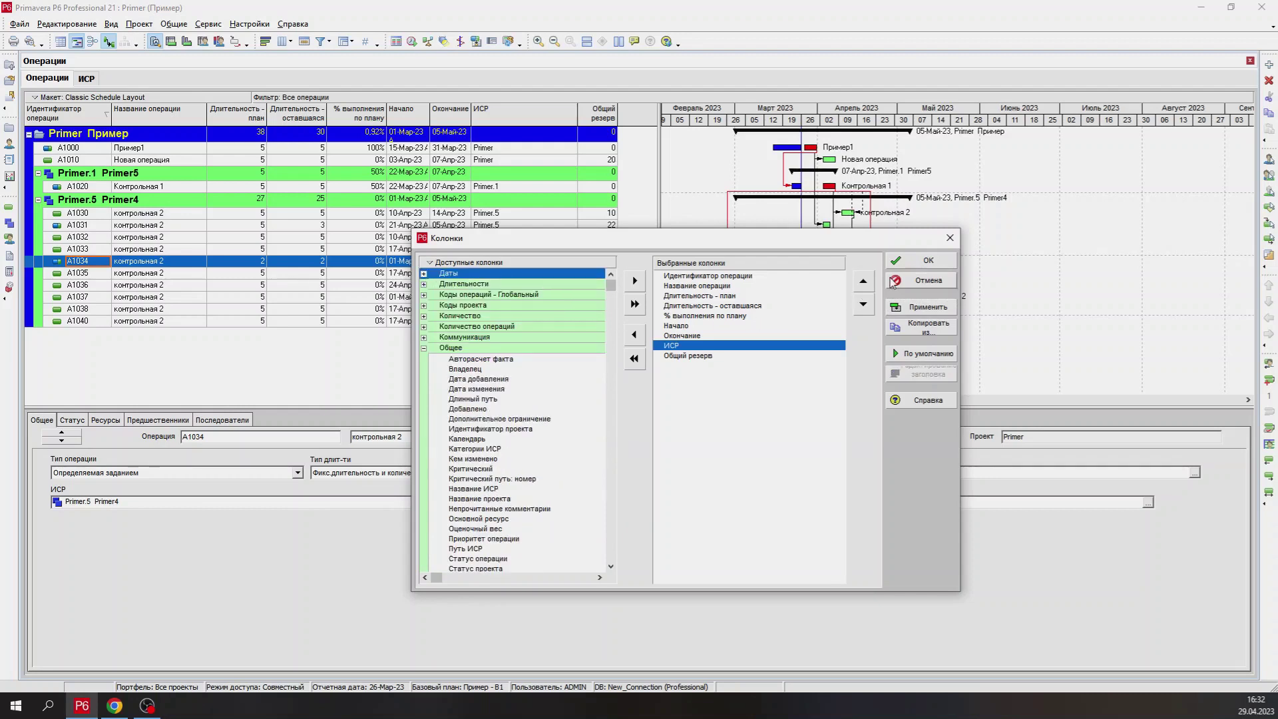
pyautogui.click(911, 355)
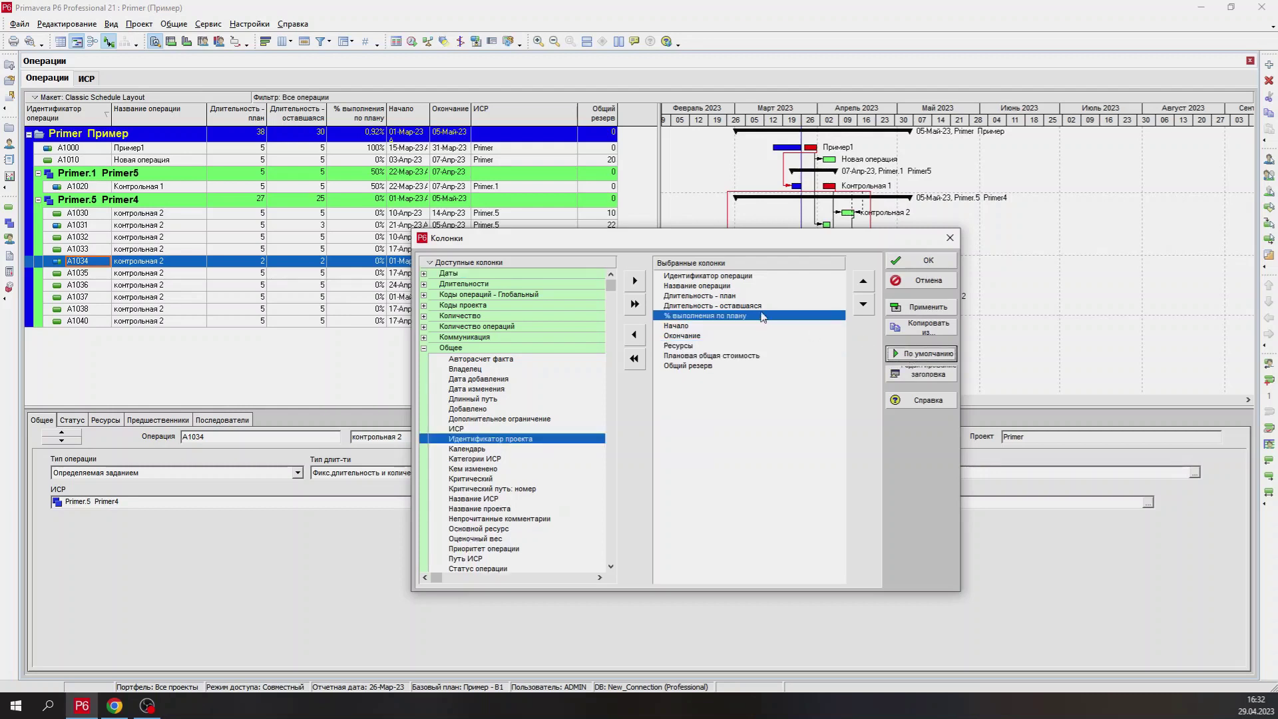
pyautogui.click(479, 431)
pyautogui.doubleClick(479, 431)
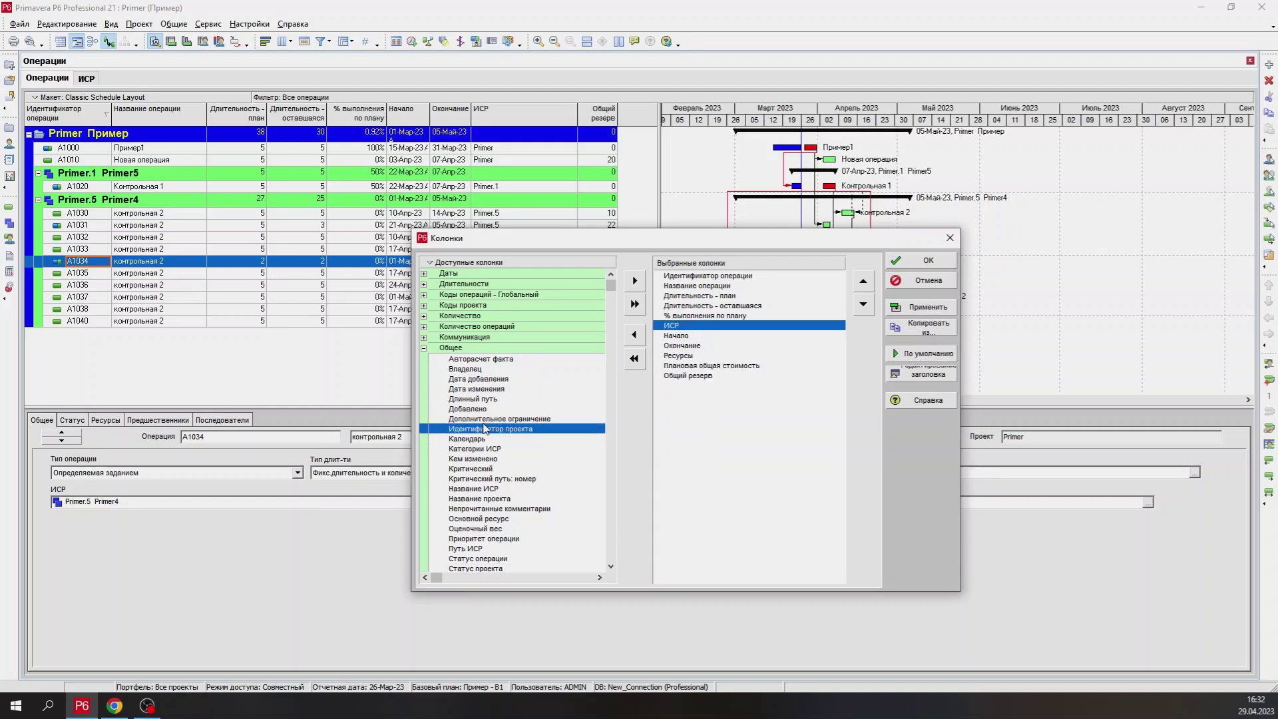
pyautogui.click(929, 261)
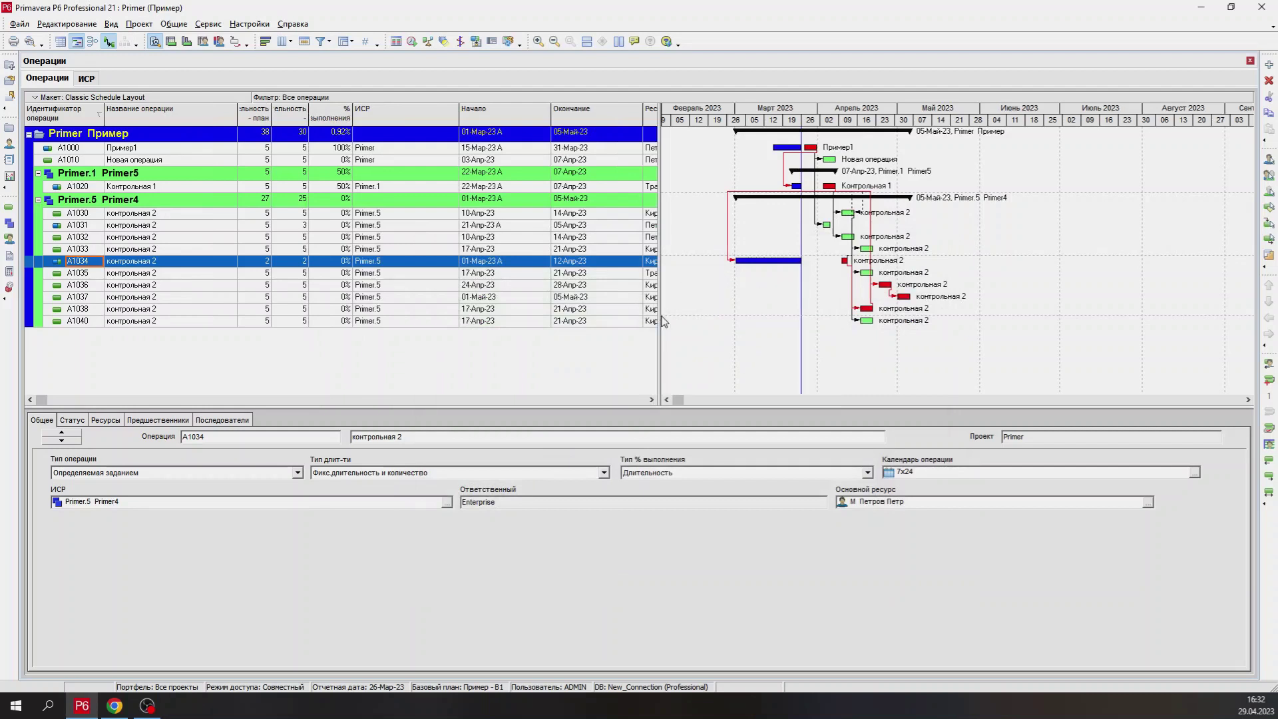
# - Widen the activity table beside the Gantt chart and tighten the Название операции, ИСР, Начало, Окончание and Ресурсы column widths
pyautogui.moveTo(662, 320); pyautogui.dragTo(772, 318)
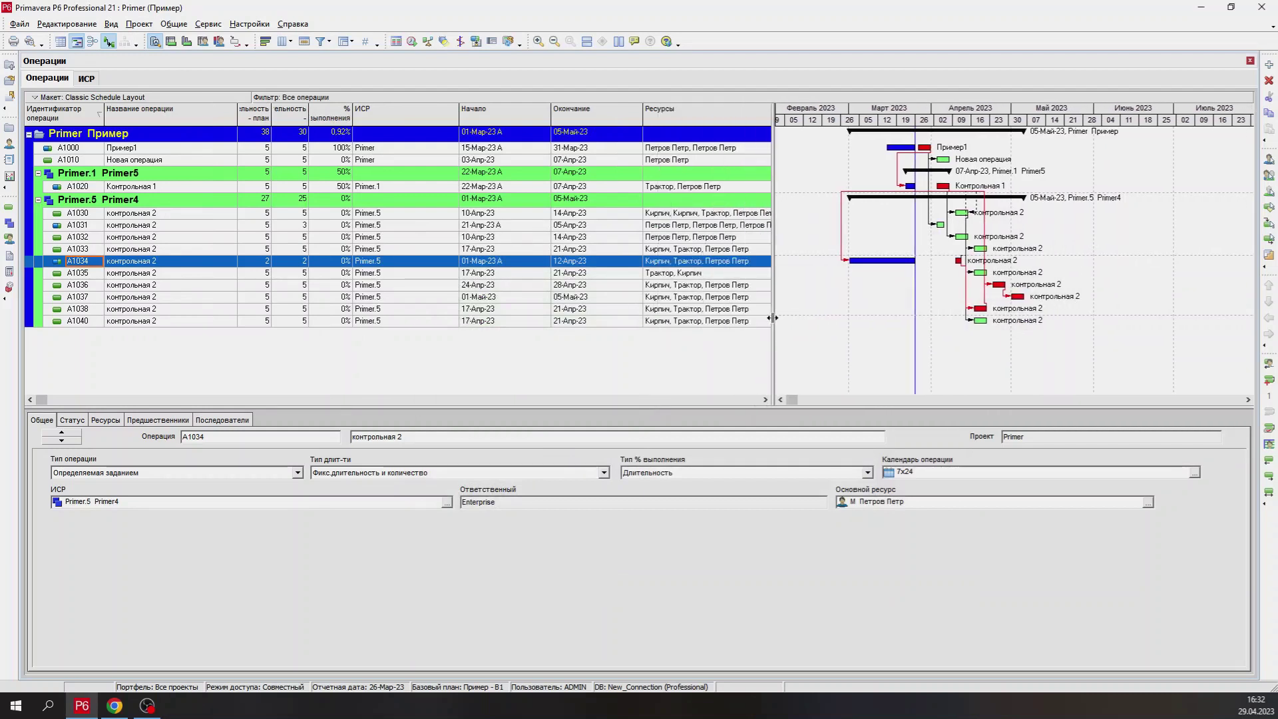
pyautogui.doubleClick(239, 119)
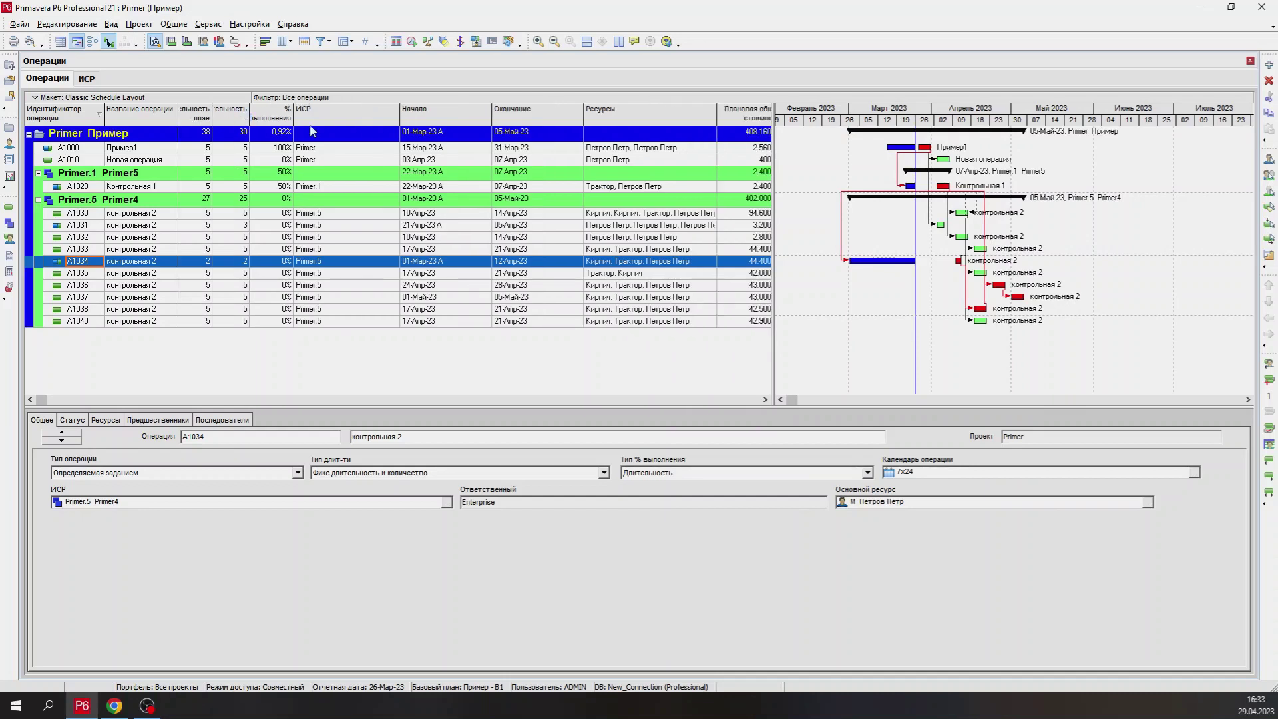
pyautogui.doubleClick(400, 120)
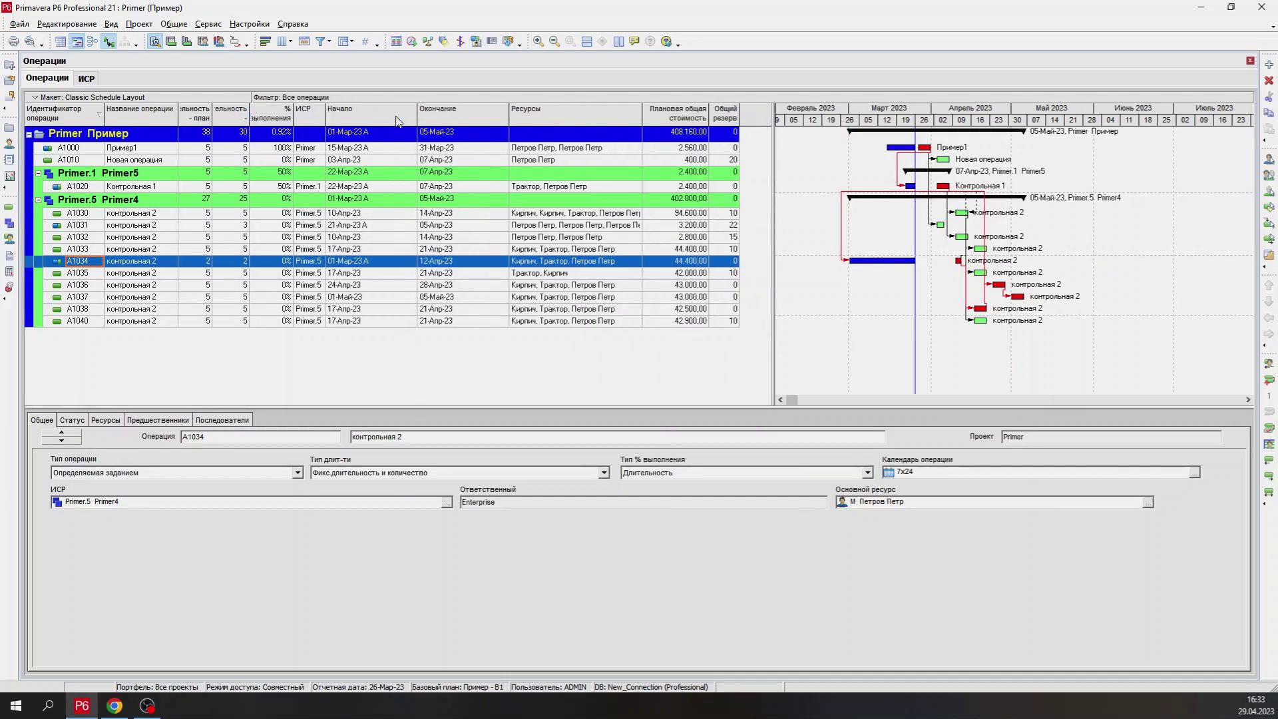
pyautogui.doubleClick(416, 109)
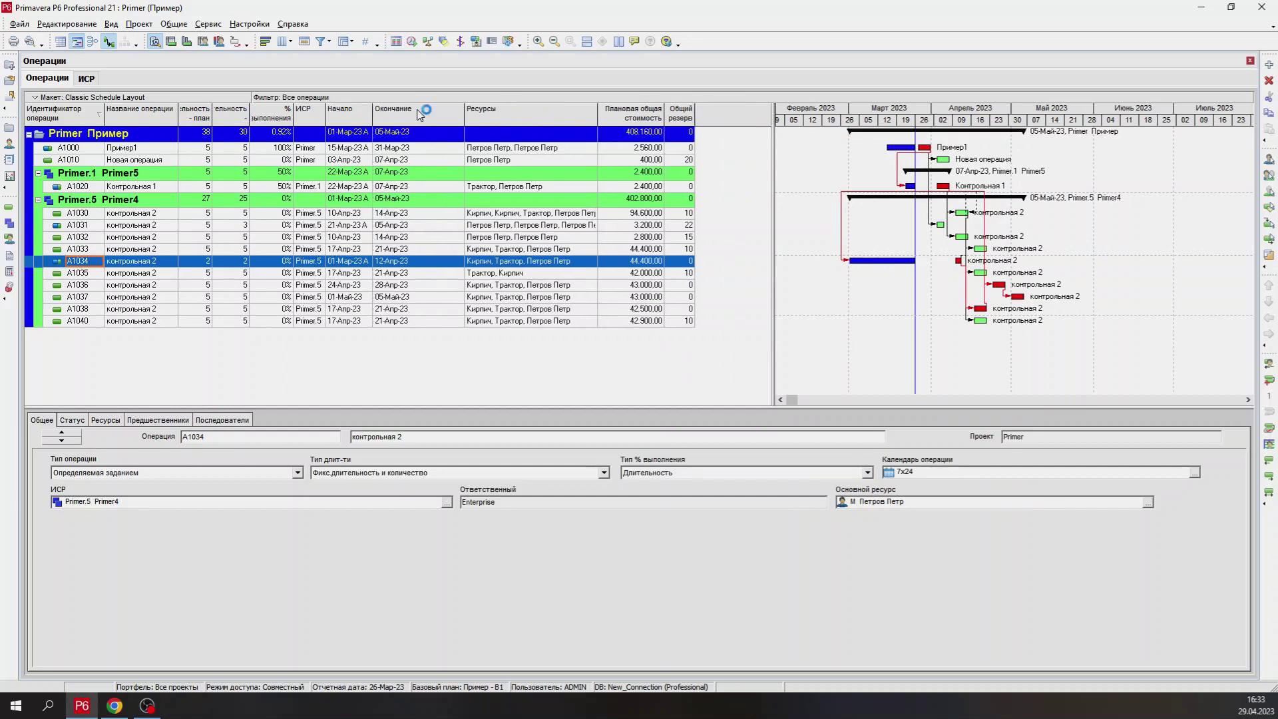
pyautogui.doubleClick(465, 115)
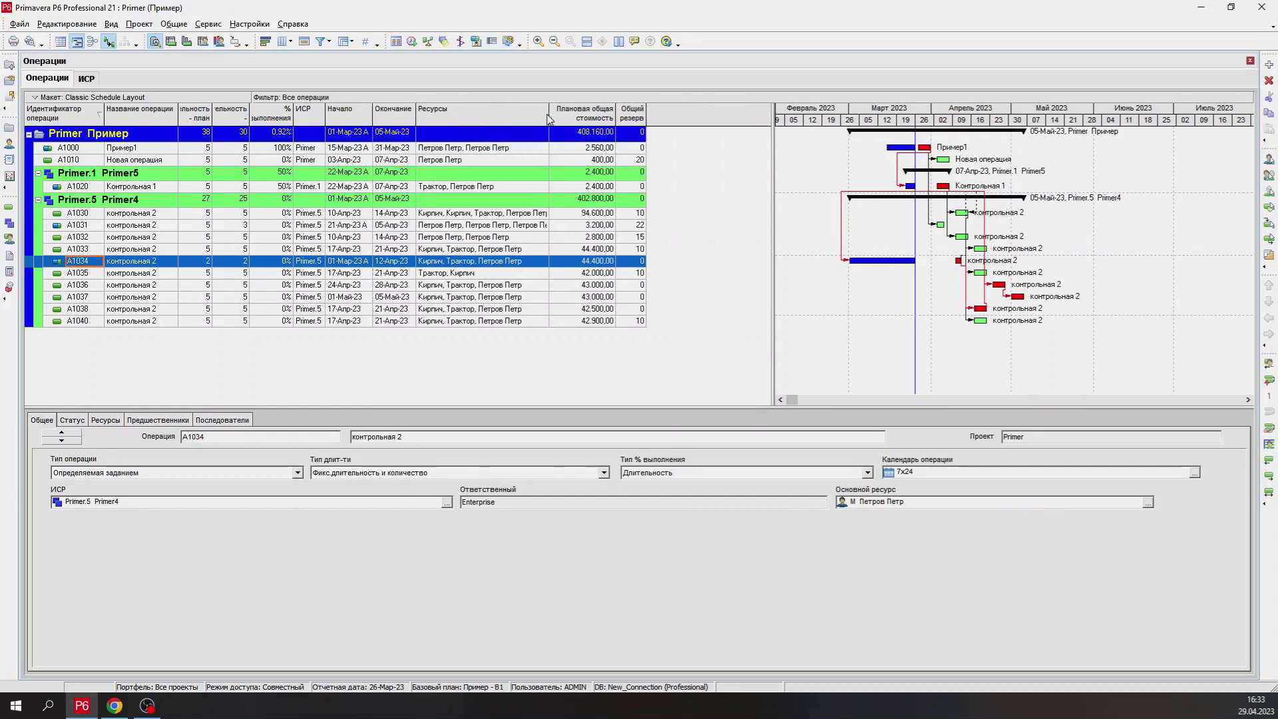
pyautogui.moveTo(549, 114); pyautogui.dragTo(517, 119)
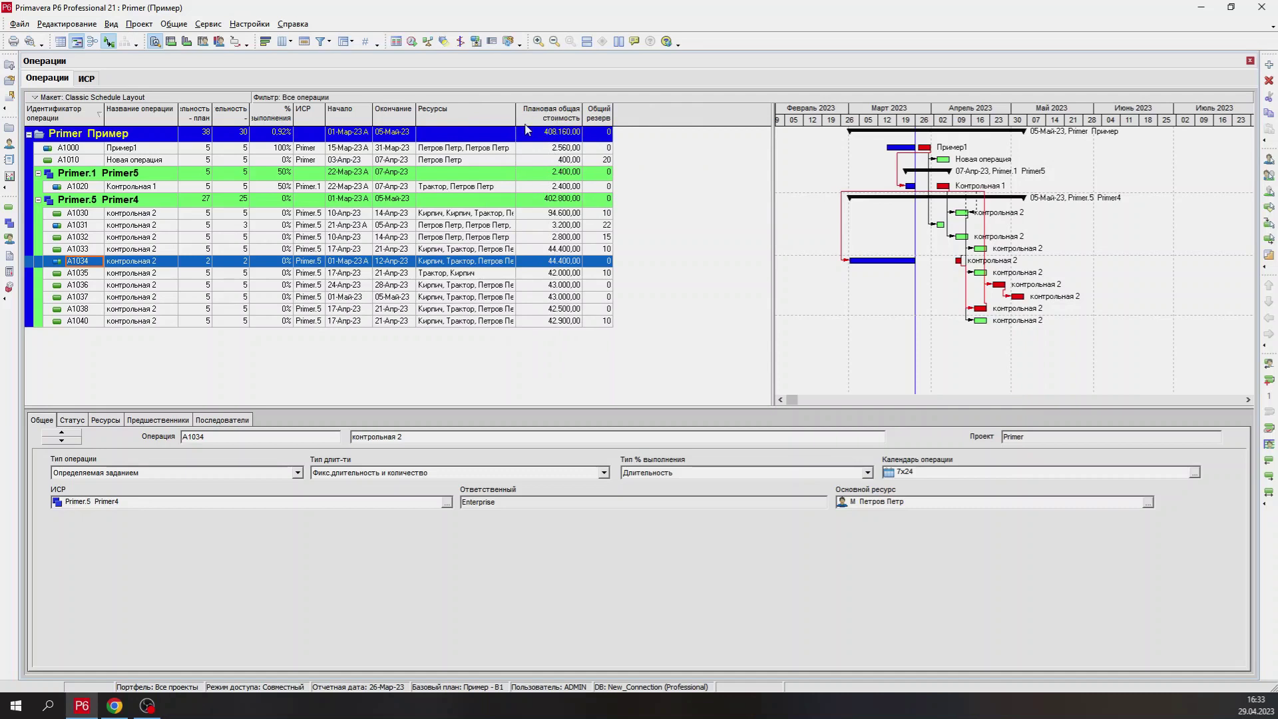
# - Show row numbers in the activity table and hide them again
pyautogui.rightClick(359, 365)
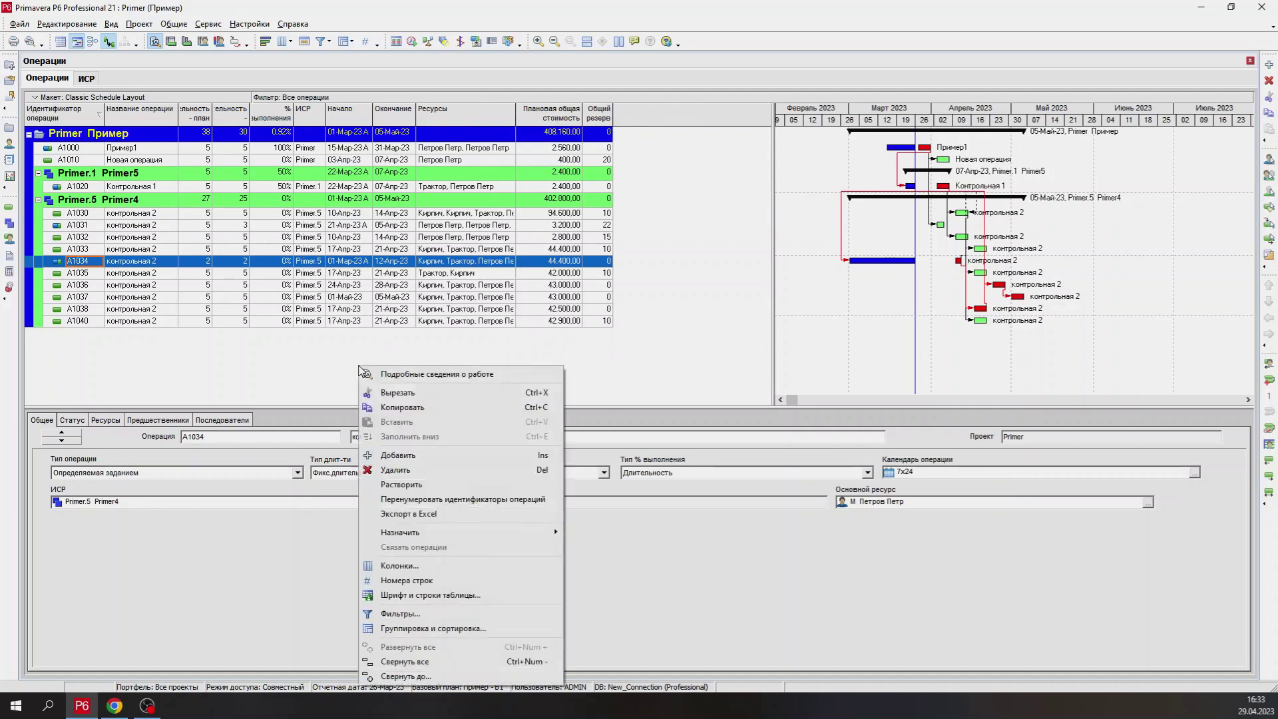
pyautogui.click(408, 582)
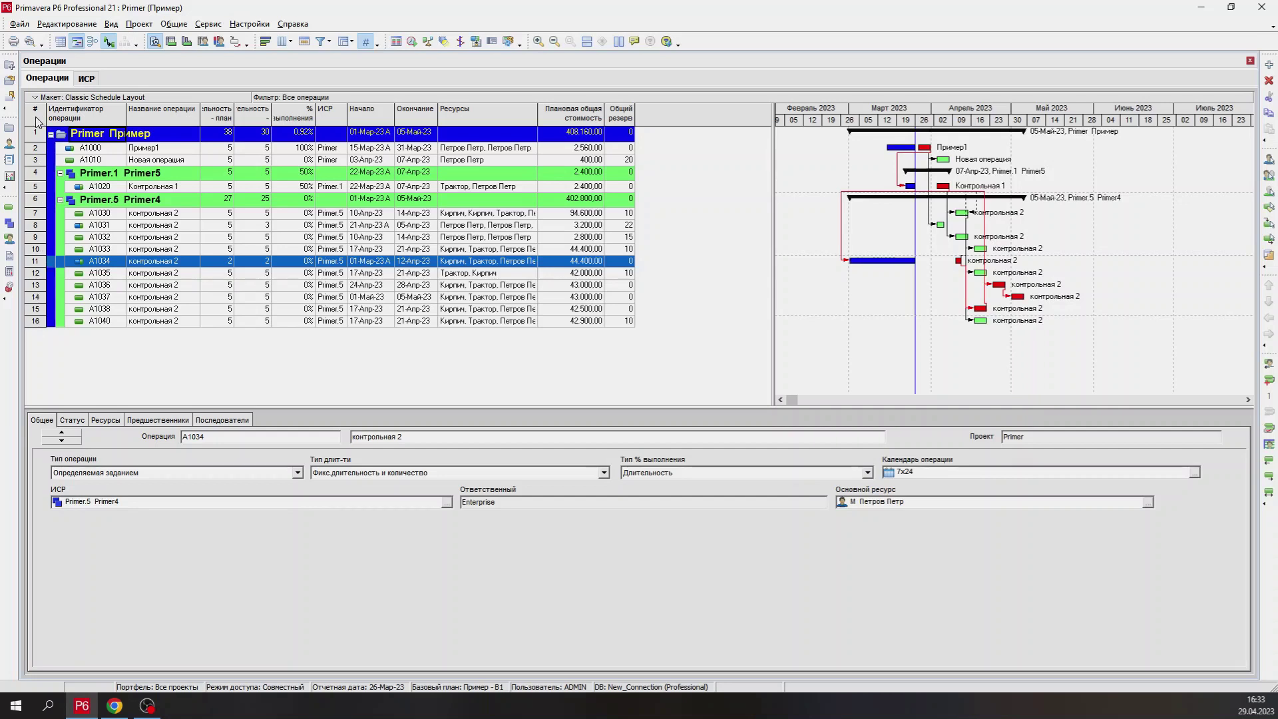
pyautogui.rightClick(349, 337)
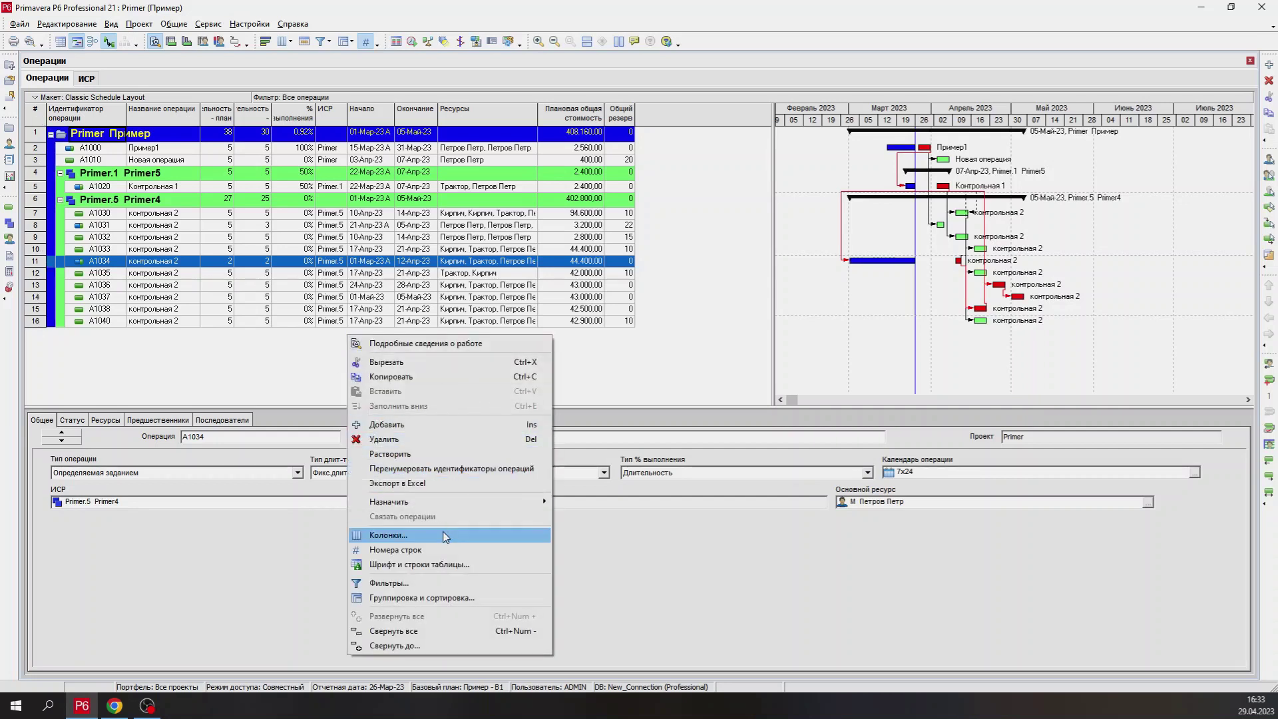
pyautogui.click(440, 551)
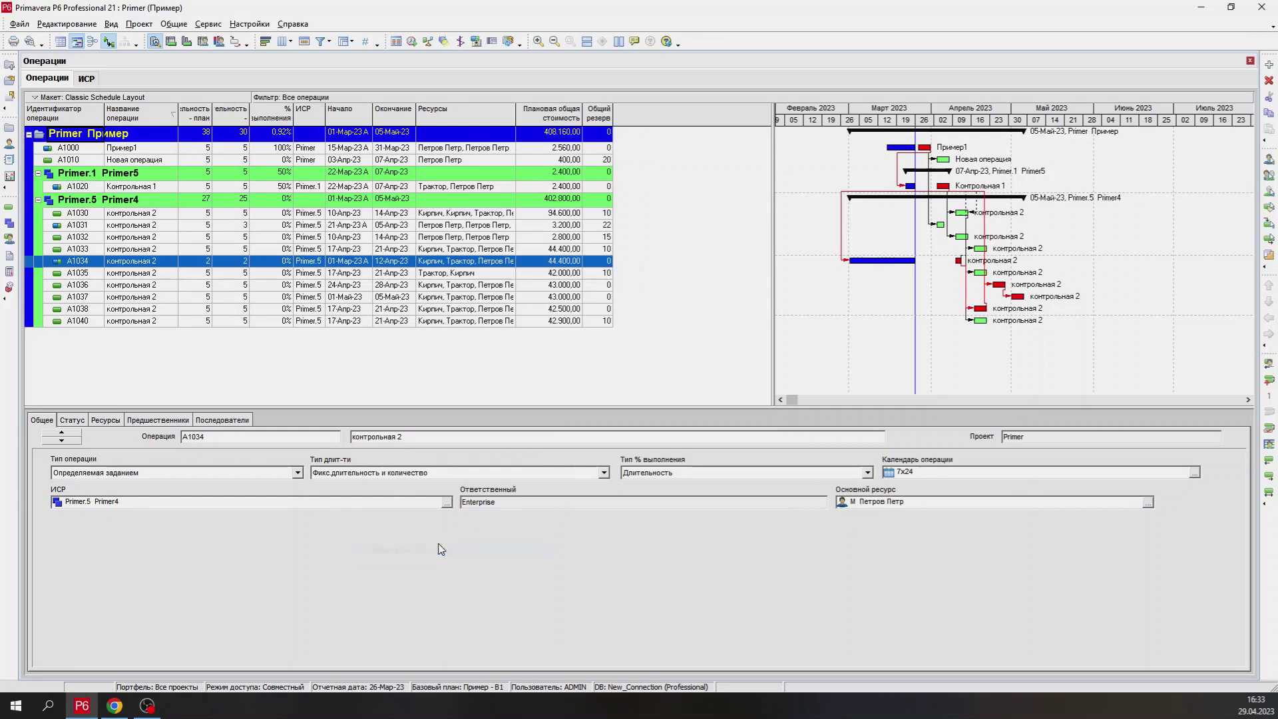
# - Set the activity table's font to MV Boli, regular (обычный), size 10, in olive (Оливковый)
pyautogui.rightClick(389, 340)
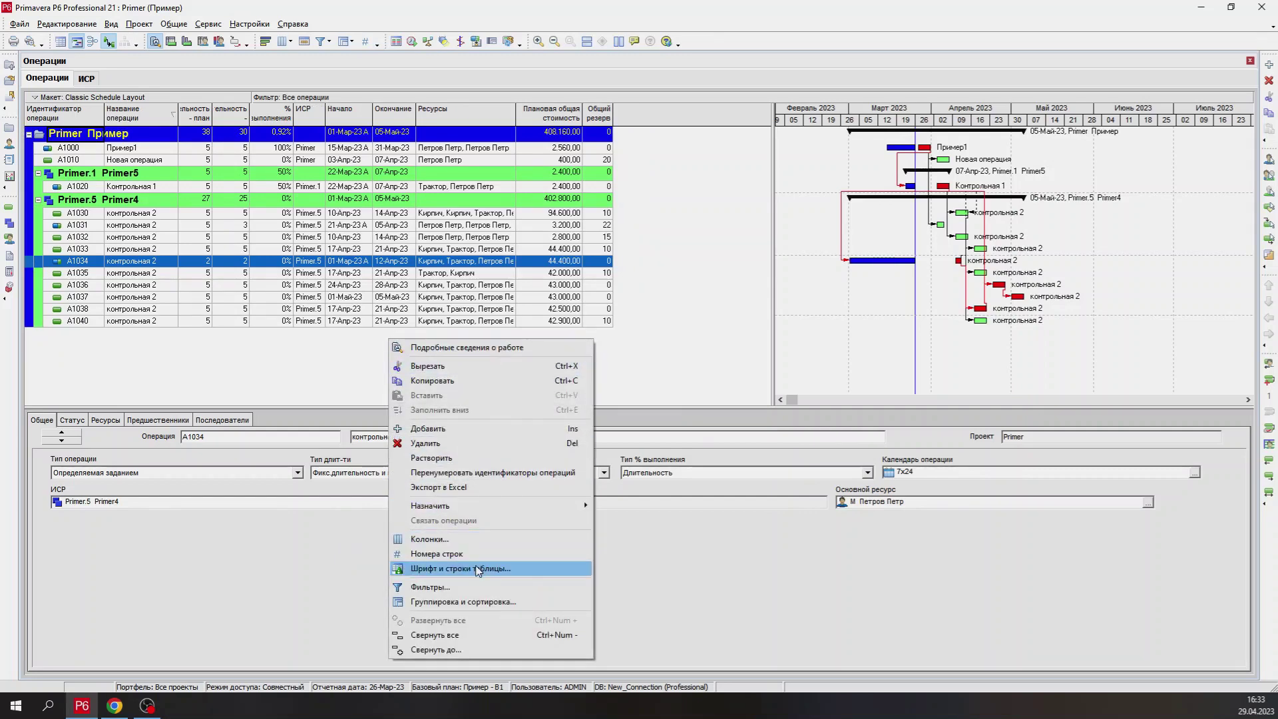
pyautogui.click(478, 570)
pyautogui.moveTo(666, 249); pyautogui.dragTo(399, 151)
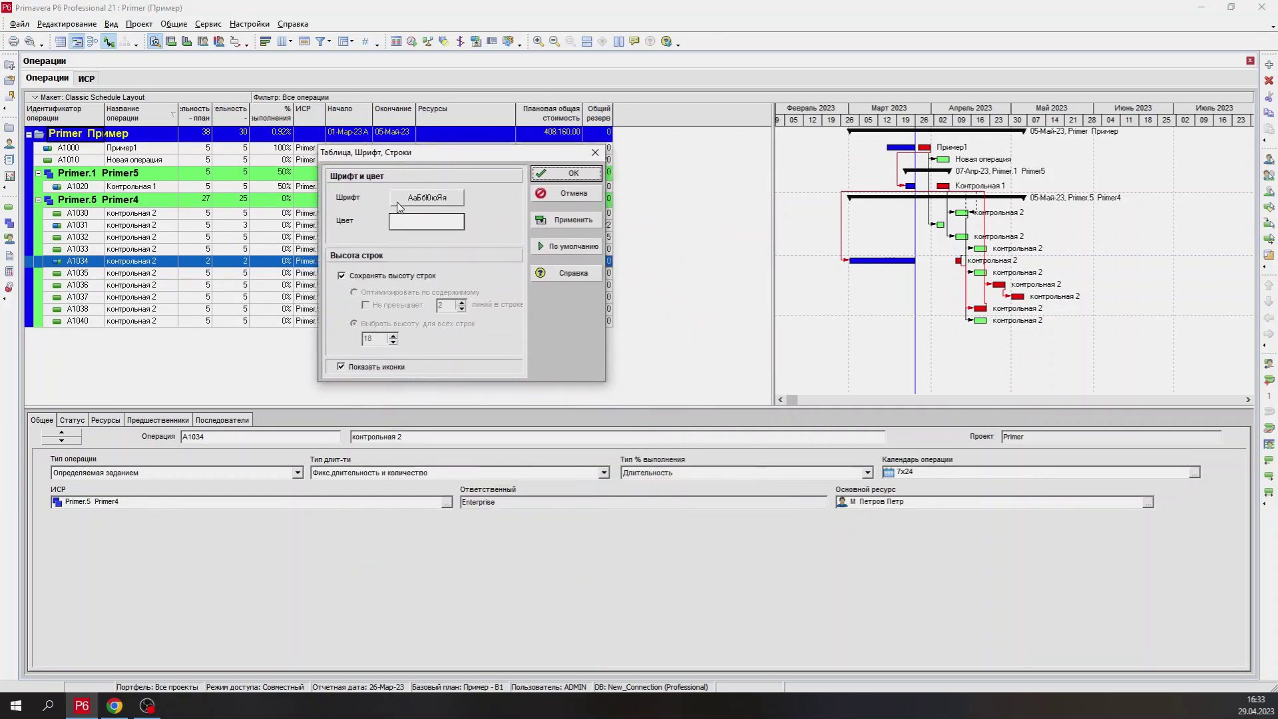
pyautogui.click(398, 202)
pyautogui.click(541, 270)
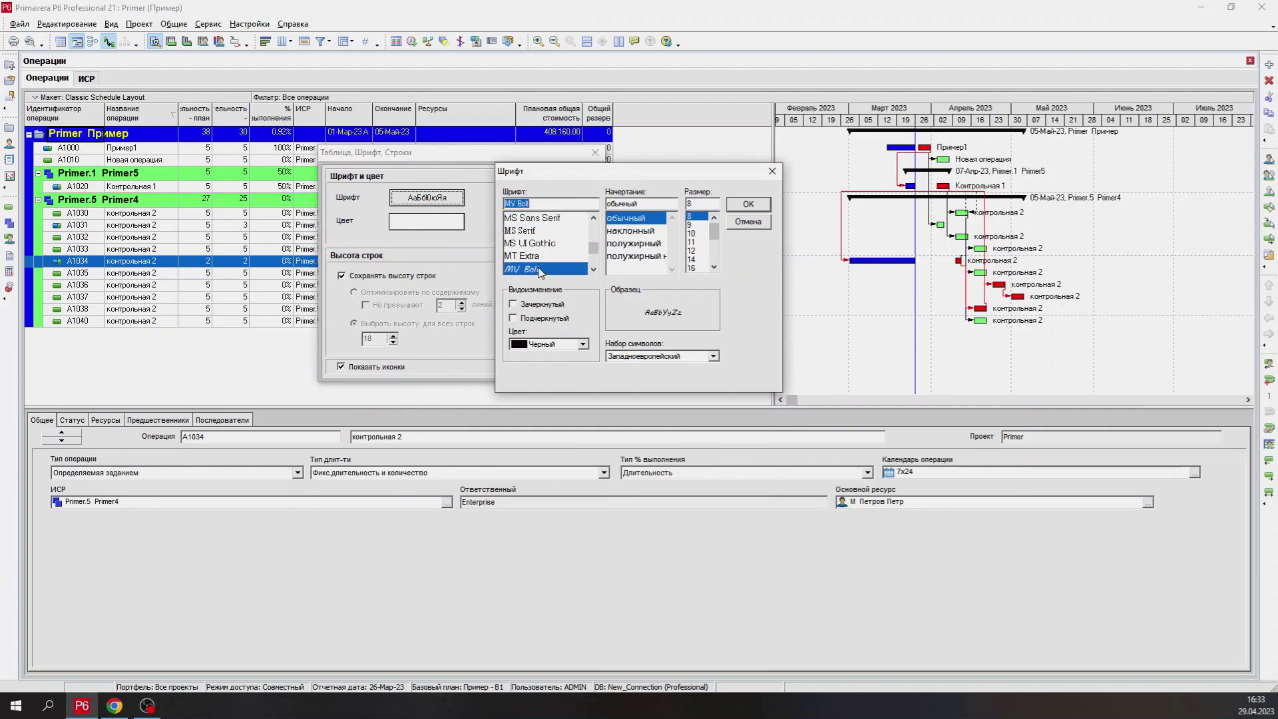
pyautogui.click(692, 233)
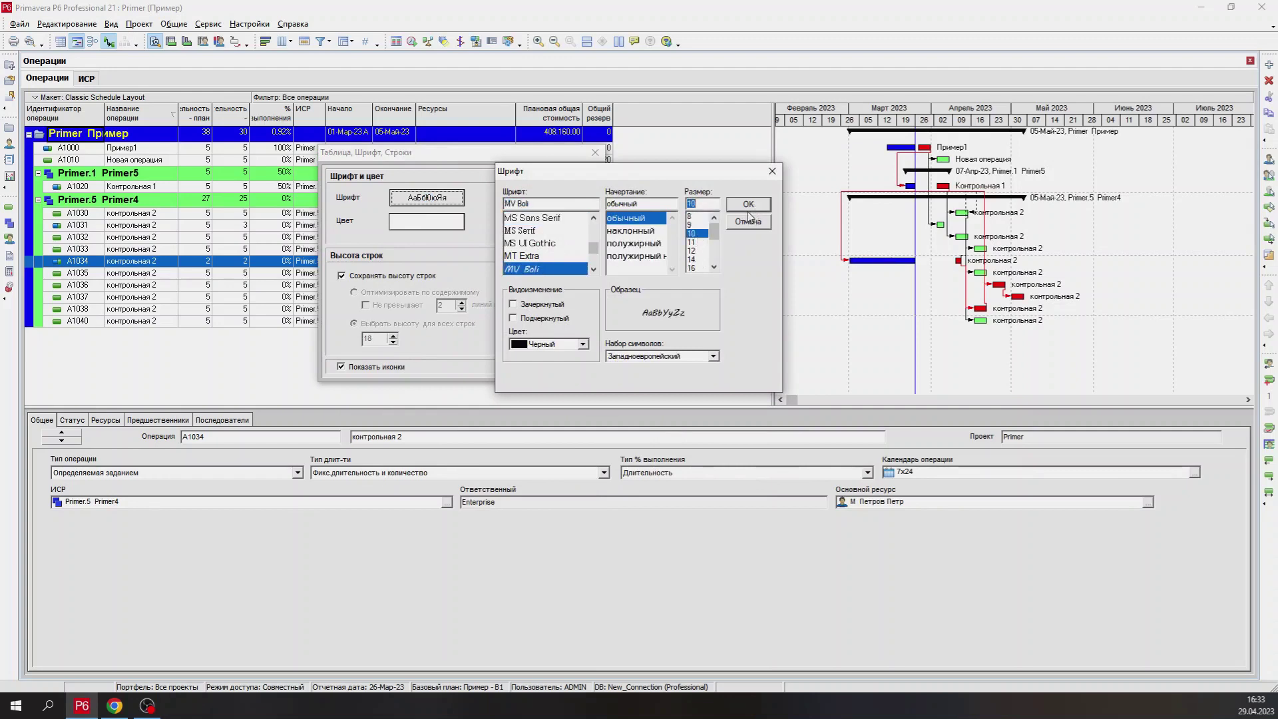
pyautogui.click(584, 344)
pyautogui.click(542, 378)
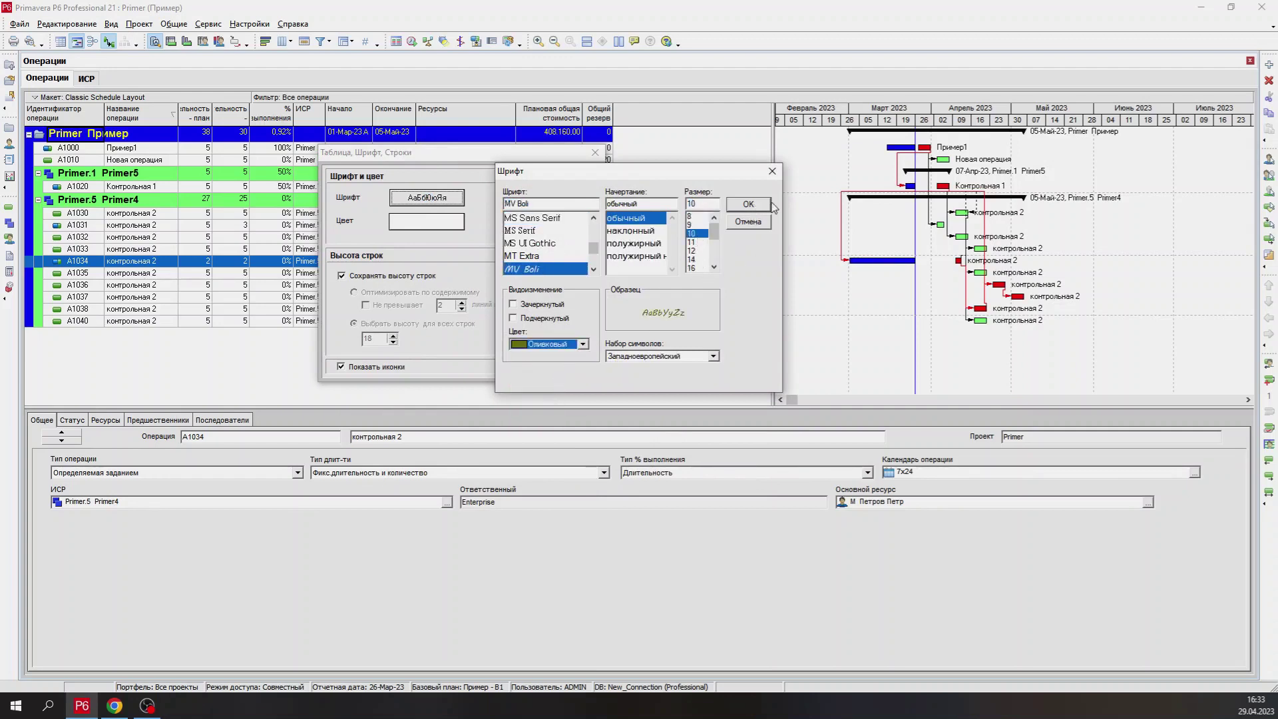
pyautogui.click(748, 205)
# - Set the activity table's background colour to light yellow and apply the font and colour settings
pyautogui.click(425, 221)
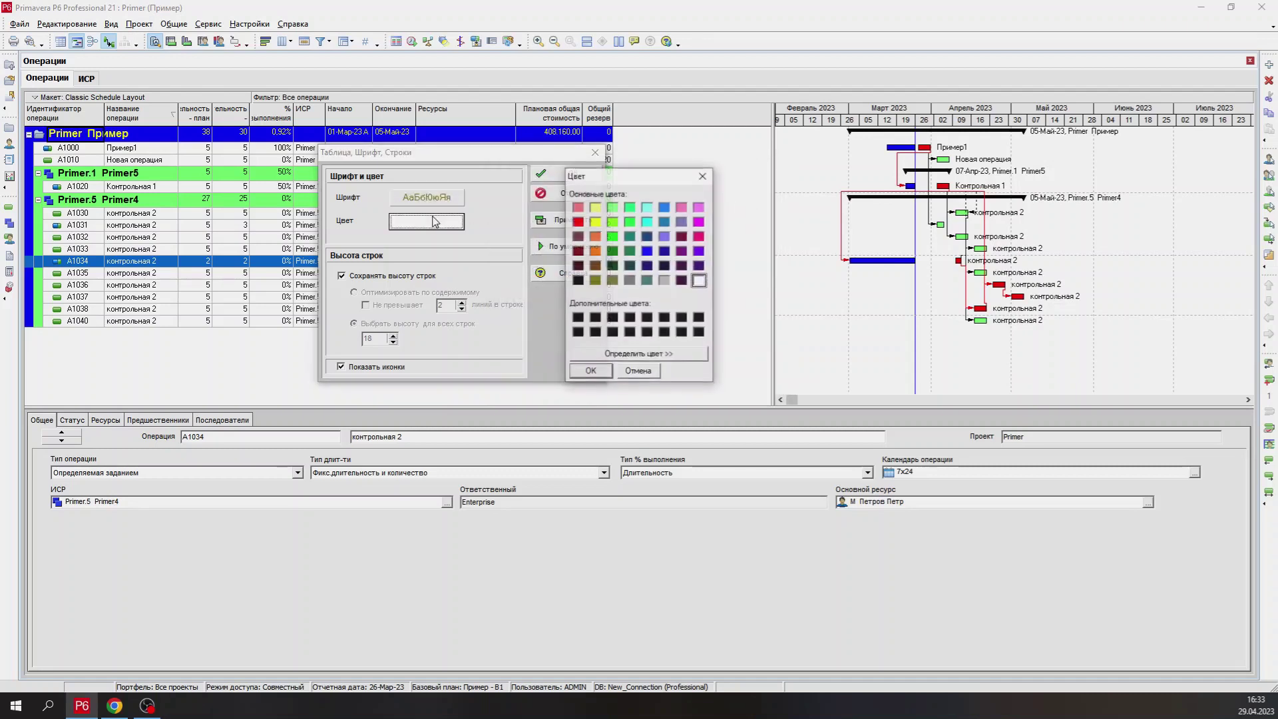
pyautogui.click(594, 208)
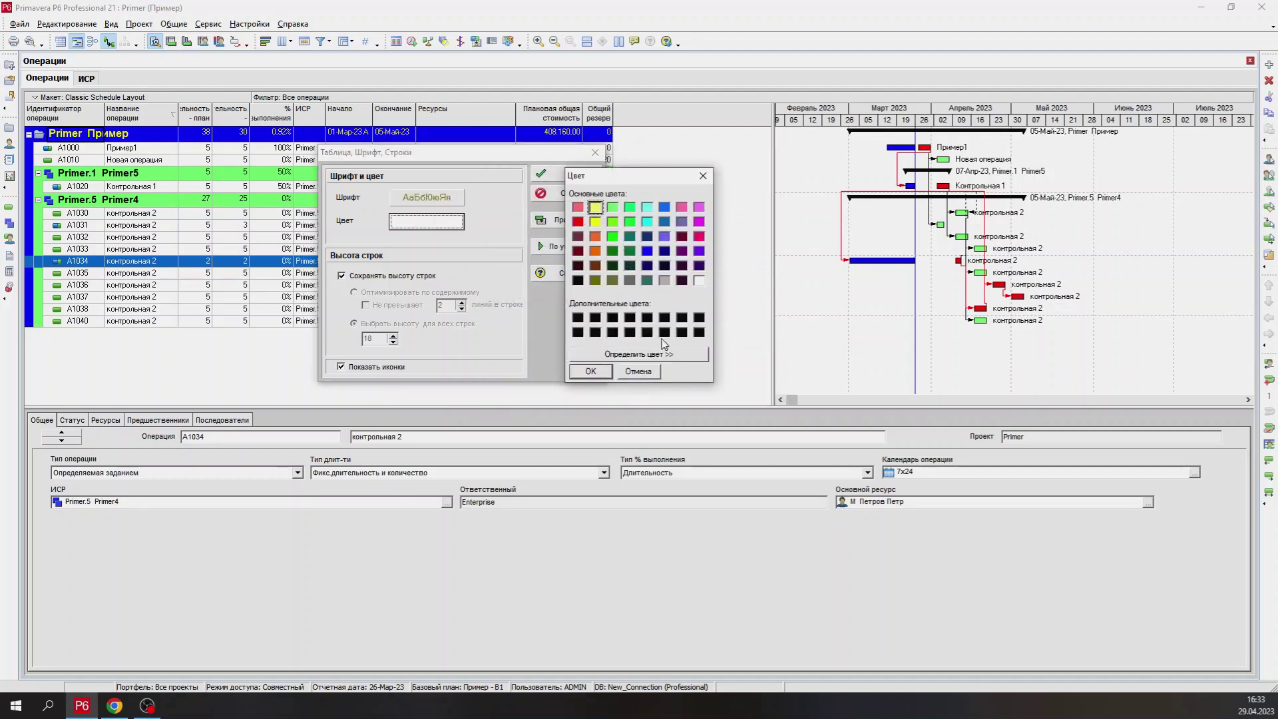
pyautogui.click(593, 373)
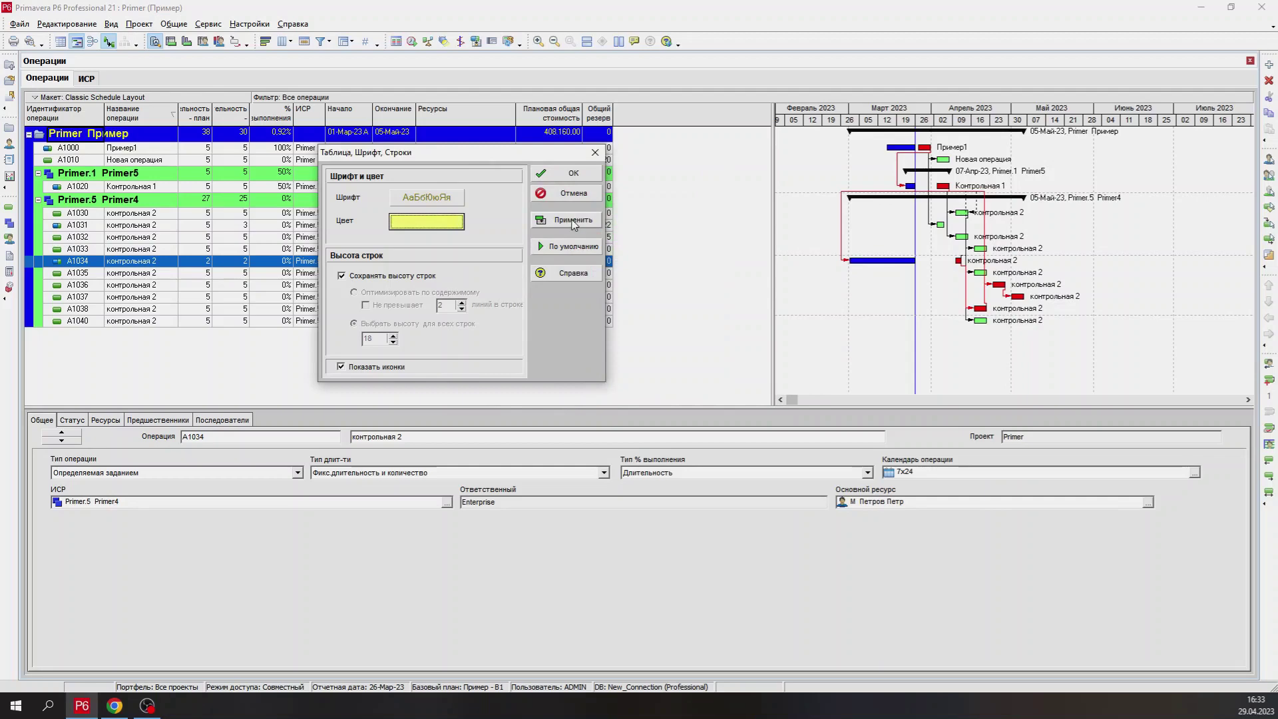
pyautogui.click(573, 220)
pyautogui.moveTo(525, 156); pyautogui.dragTo(556, 148)
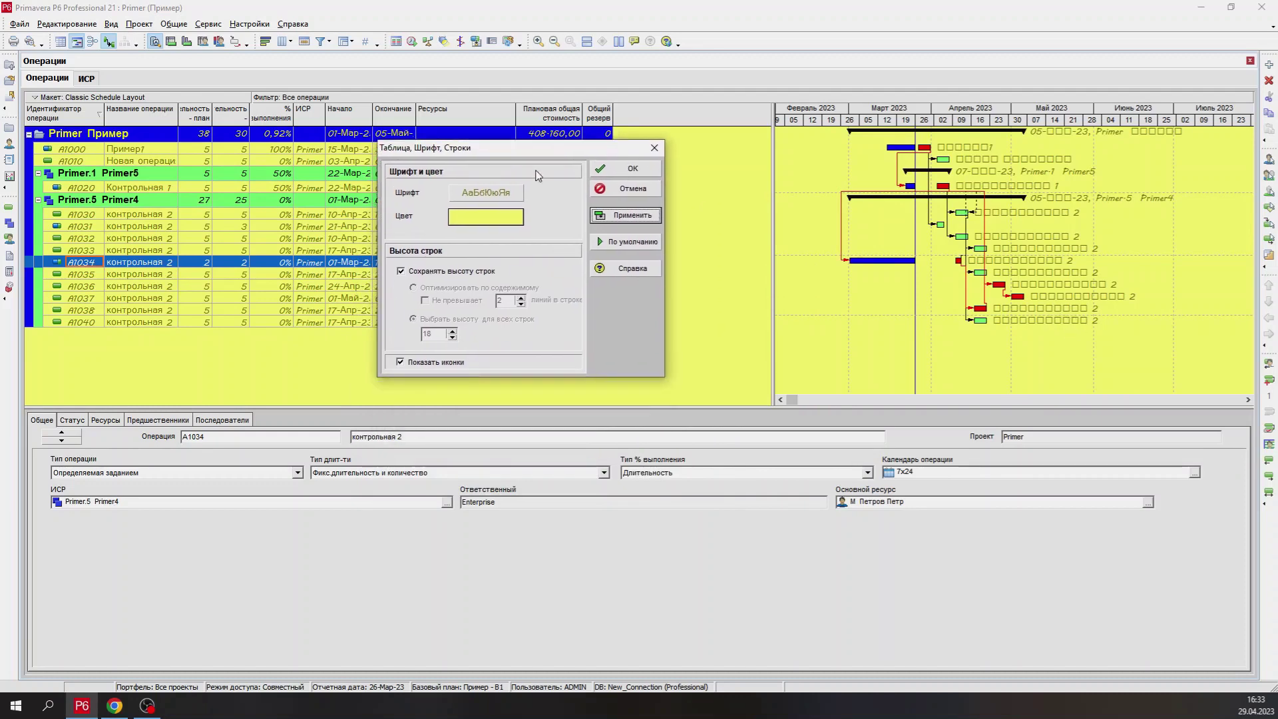
# - Reset the table's font, colour and row settings to their defaults and apply them
pyautogui.click(632, 243)
pyautogui.click(639, 215)
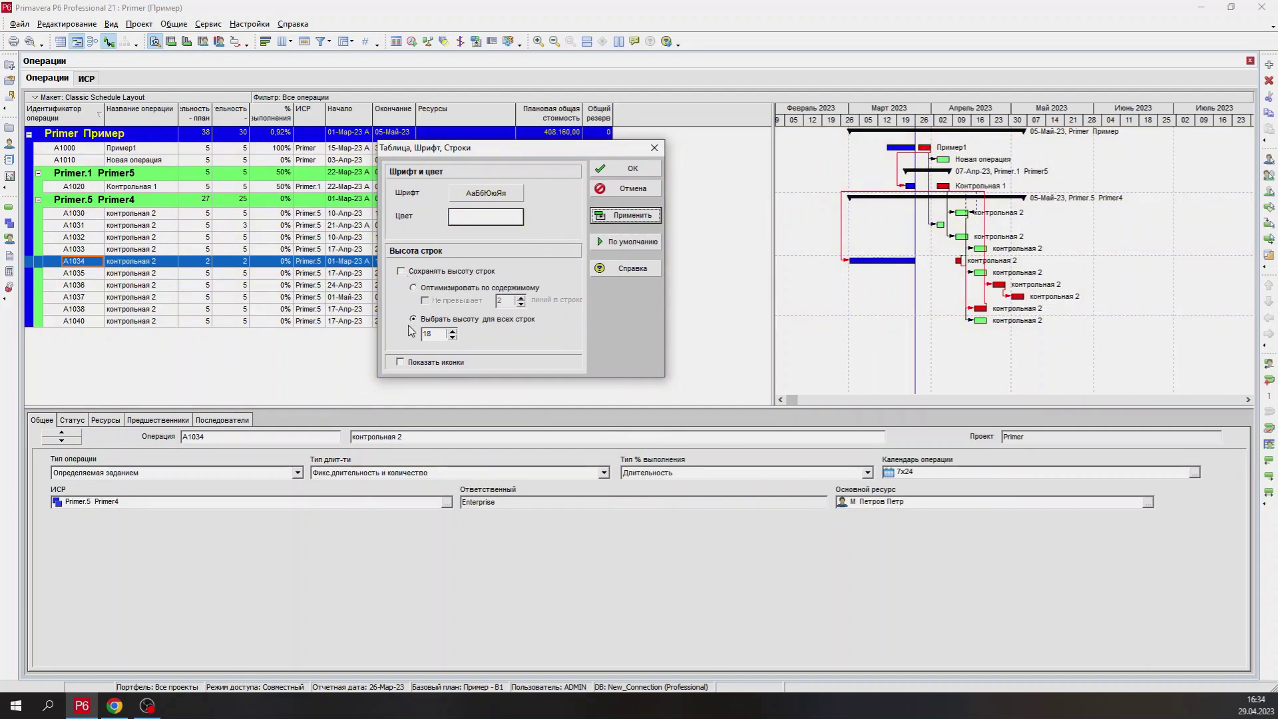
# - Apply a smaller fixed height to all rows of the activity table, and raise the height value to 14
pyautogui.doubleClick(443, 334)
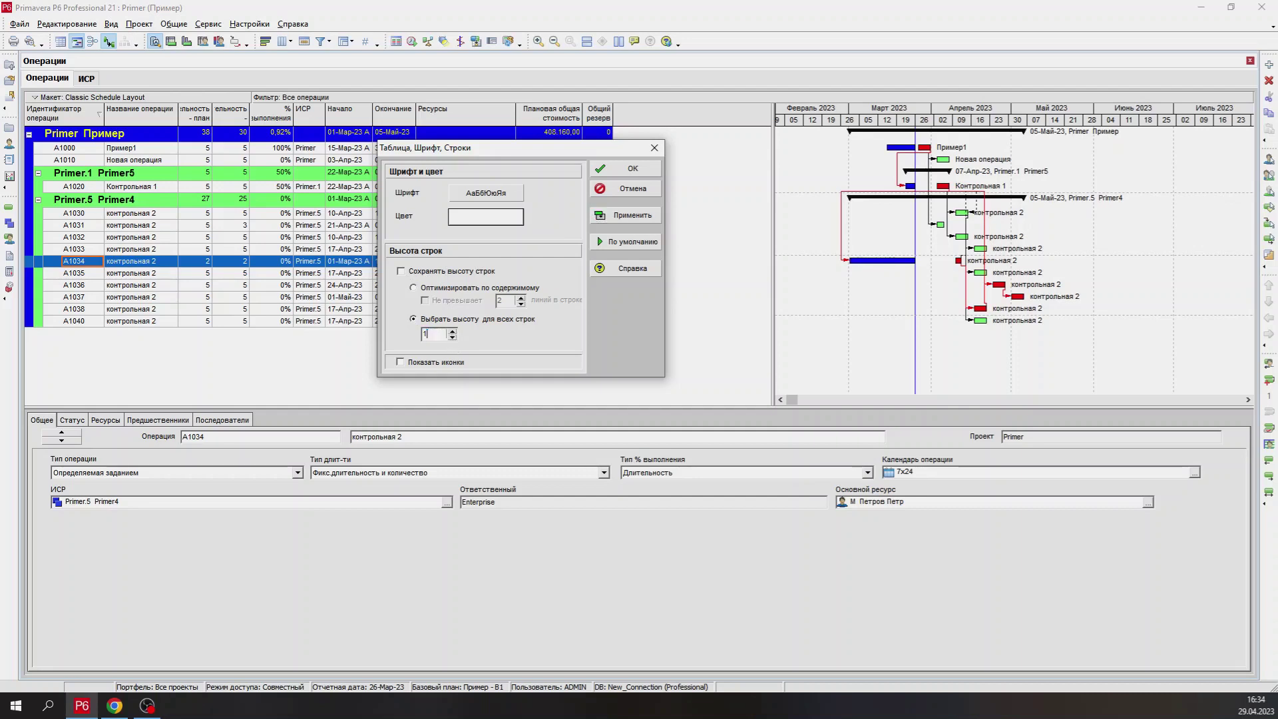
pyautogui.click(629, 216)
pyautogui.click(452, 331)
pyautogui.click(452, 330)
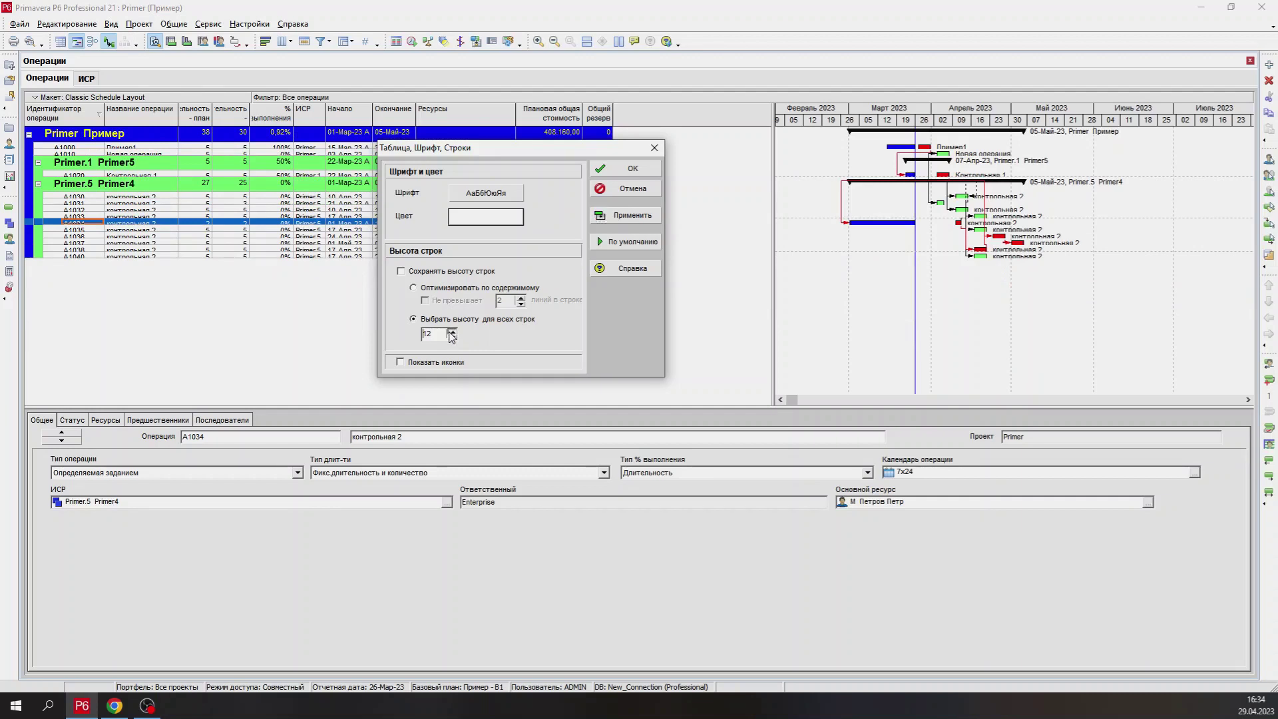
pyautogui.click(452, 331)
pyautogui.click(452, 331)
# - Optimise the row height by content, first unlimited and with a maximum of 1 line per row, applying each setting
pyautogui.click(433, 290)
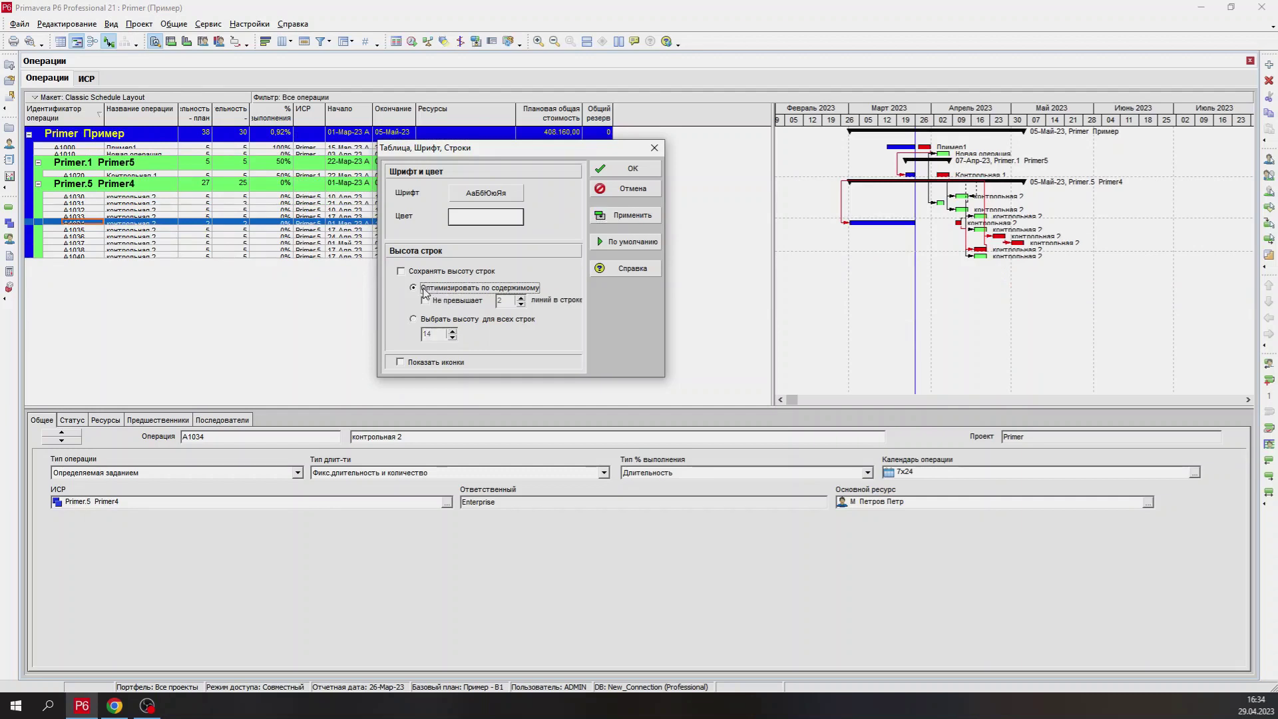
pyautogui.click(632, 219)
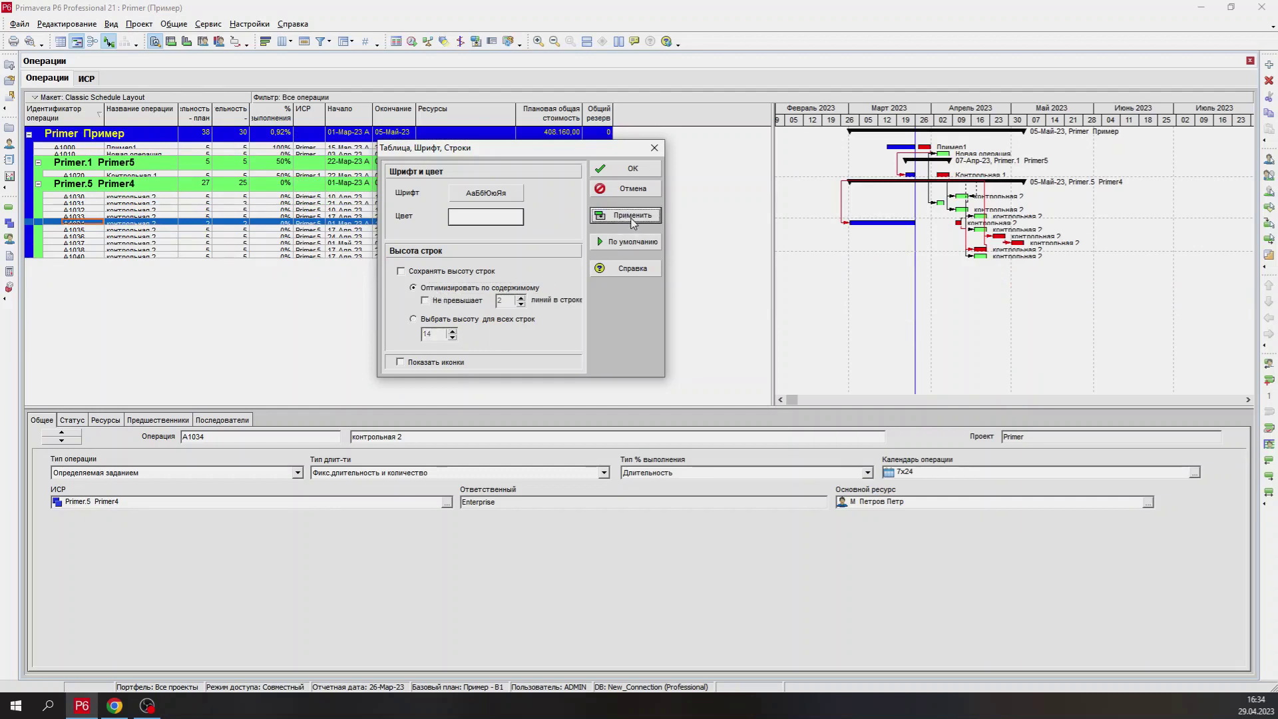
pyautogui.moveTo(561, 148); pyautogui.dragTo(700, 178)
pyautogui.click(625, 329)
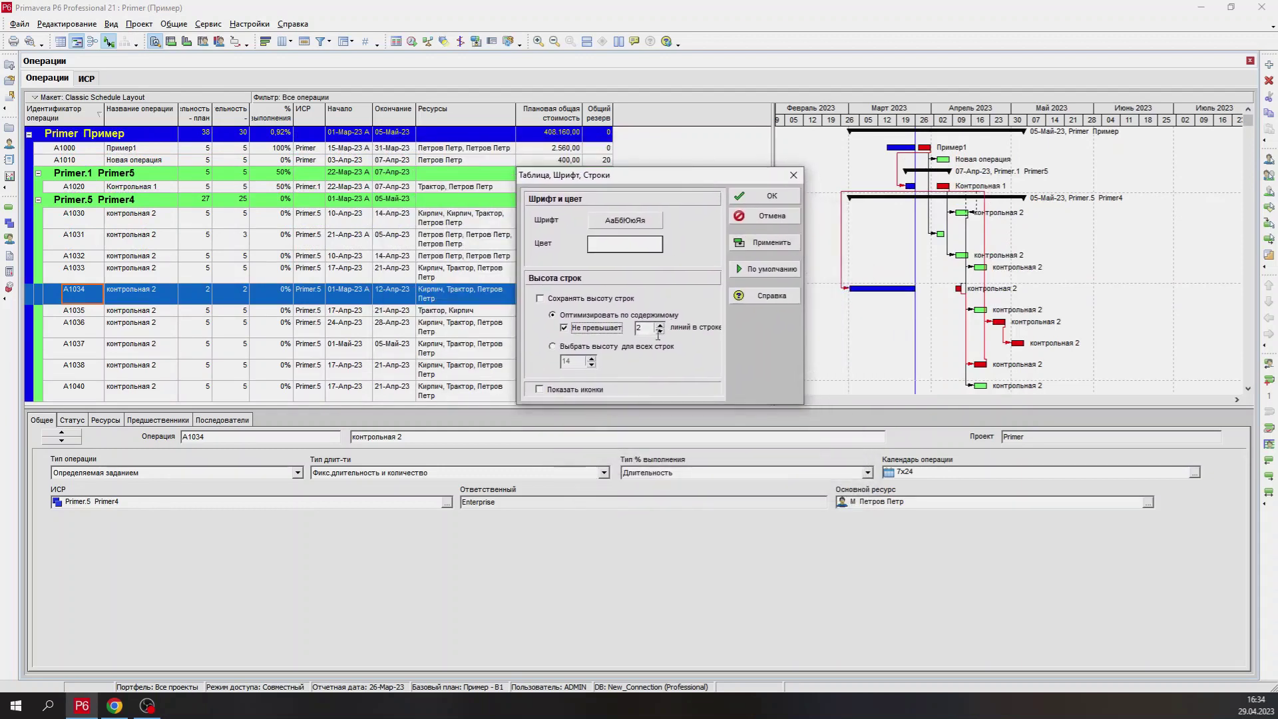
pyautogui.click(658, 331)
pyautogui.click(765, 242)
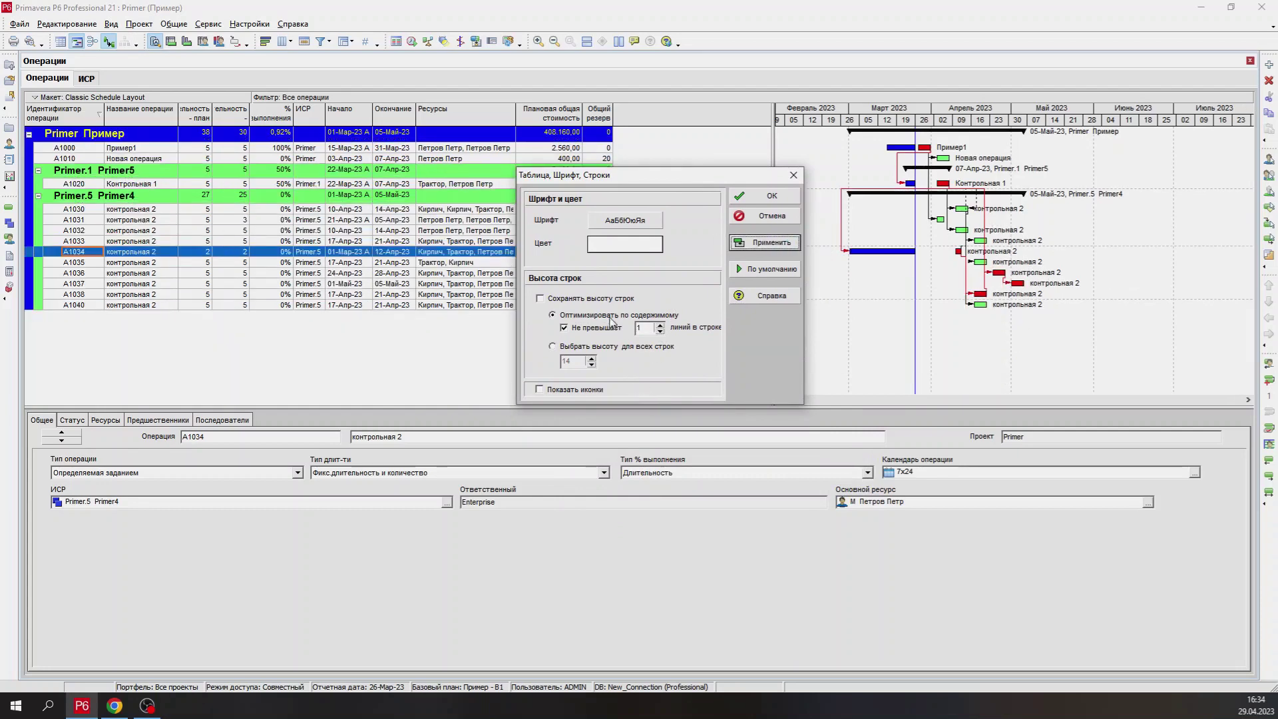
# - Apply the option that preserves row heights (Сохранять высоту строк), and restore and apply the default table settings
pyautogui.click(577, 302)
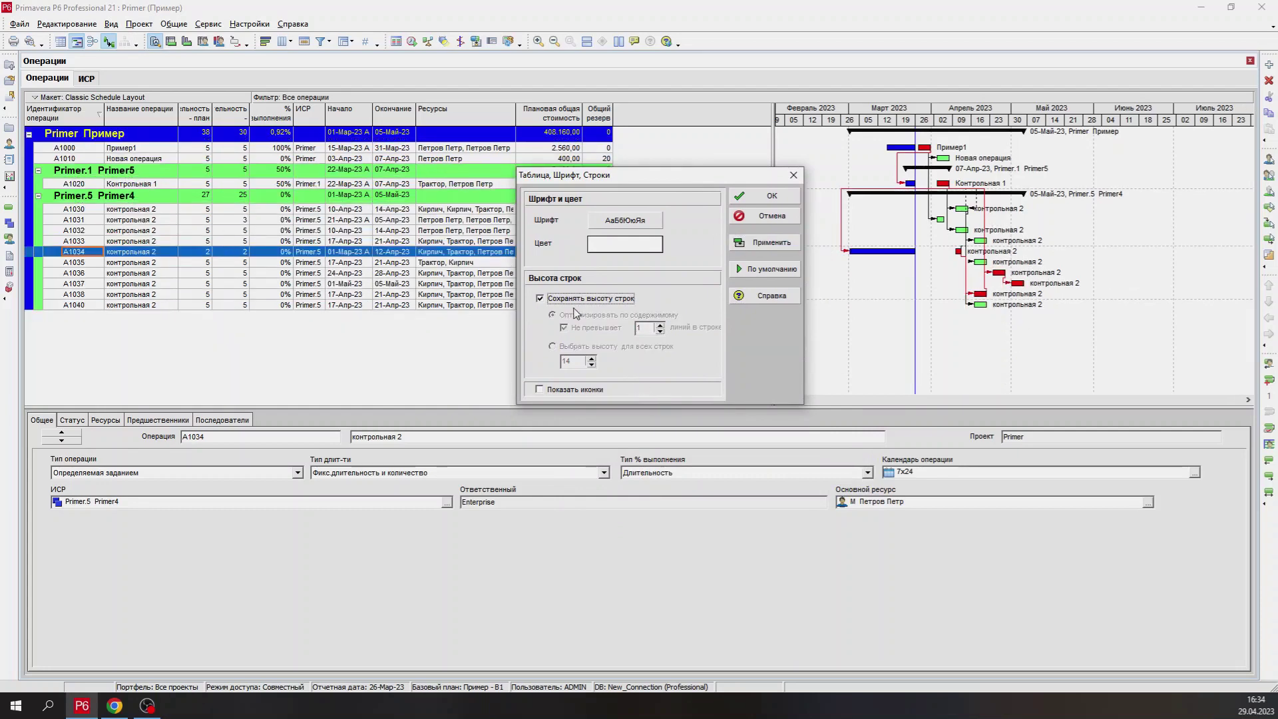
pyautogui.click(765, 242)
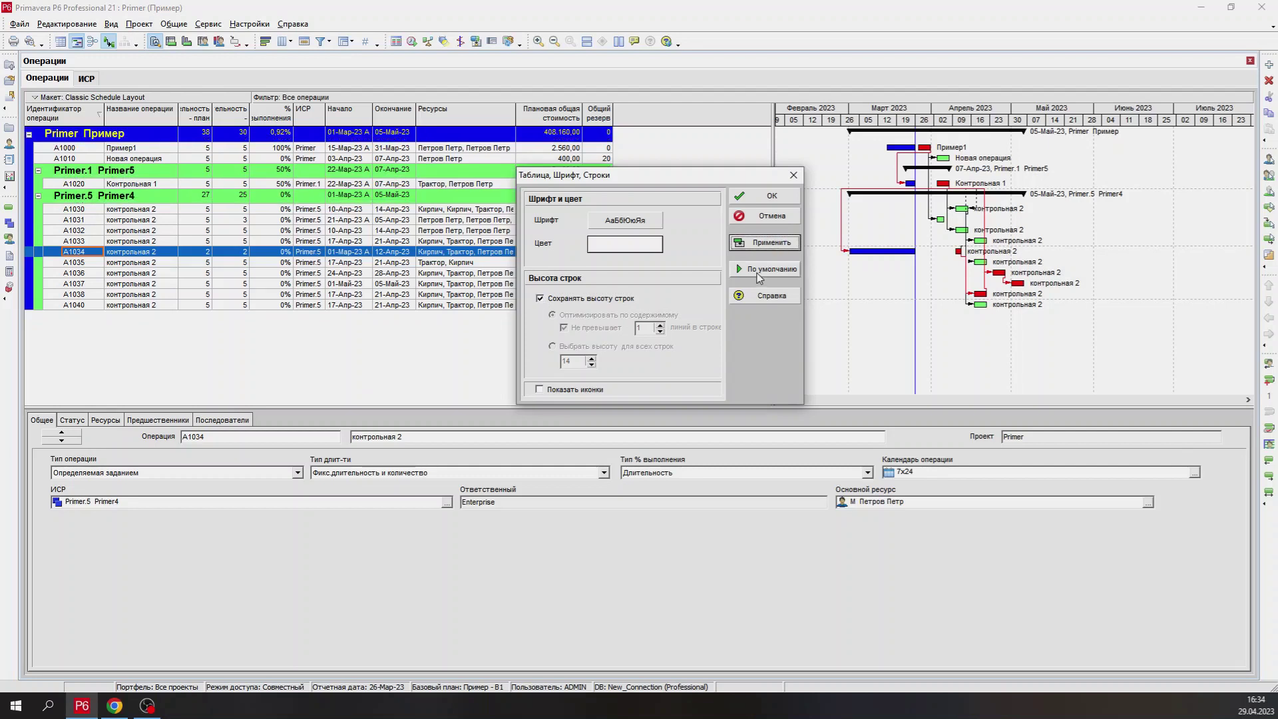
pyautogui.click(759, 273)
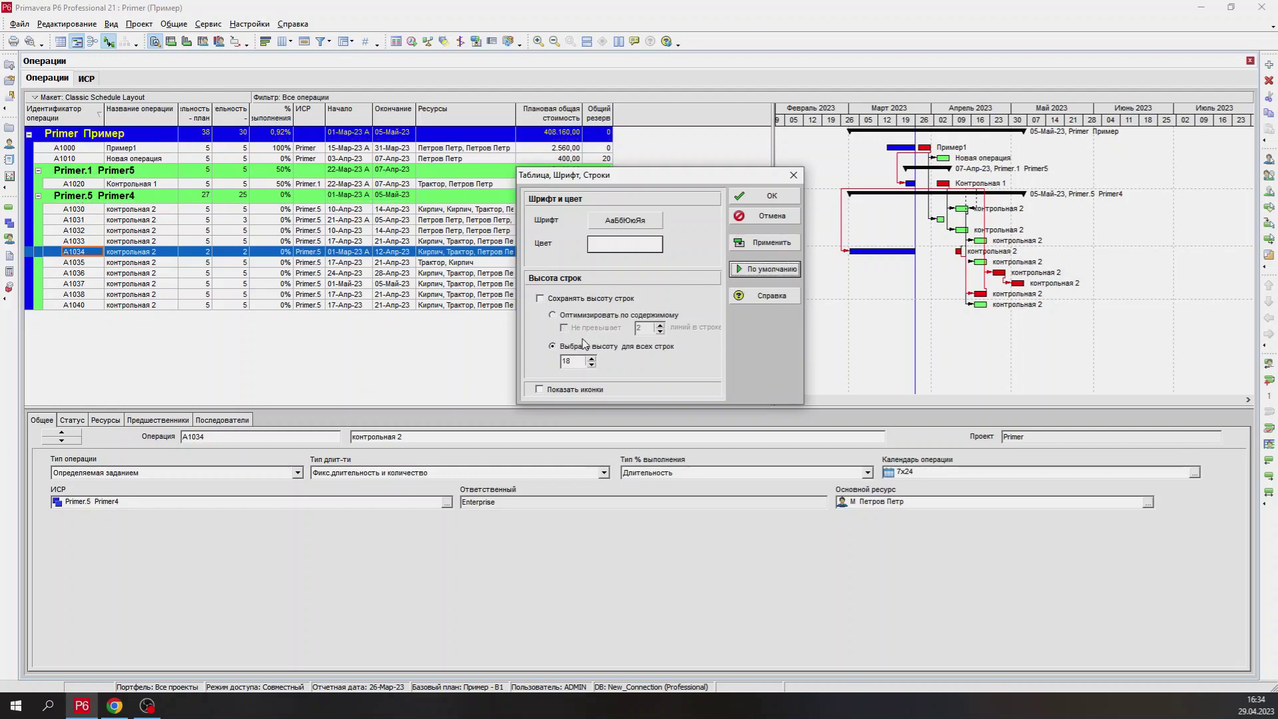
pyautogui.click(765, 242)
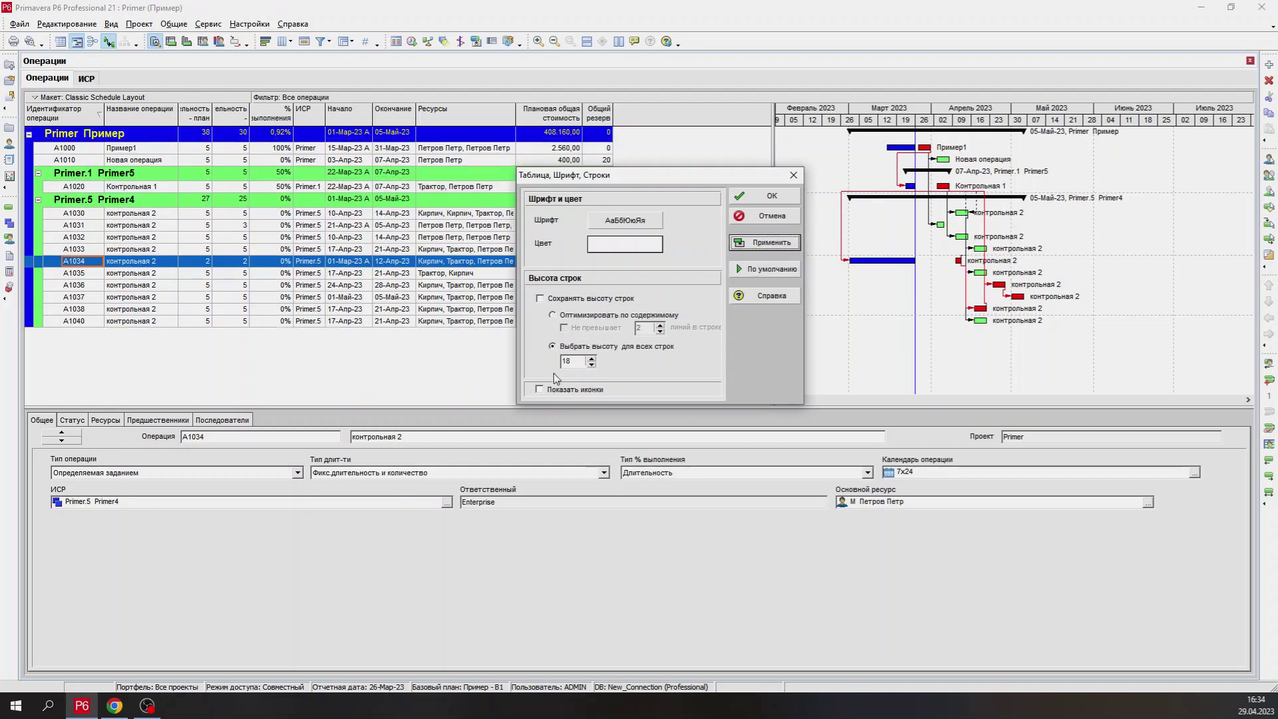
# - Show icons in the activity table, reset the table settings to their defaults, and close the font and row settings
pyautogui.click(540, 389)
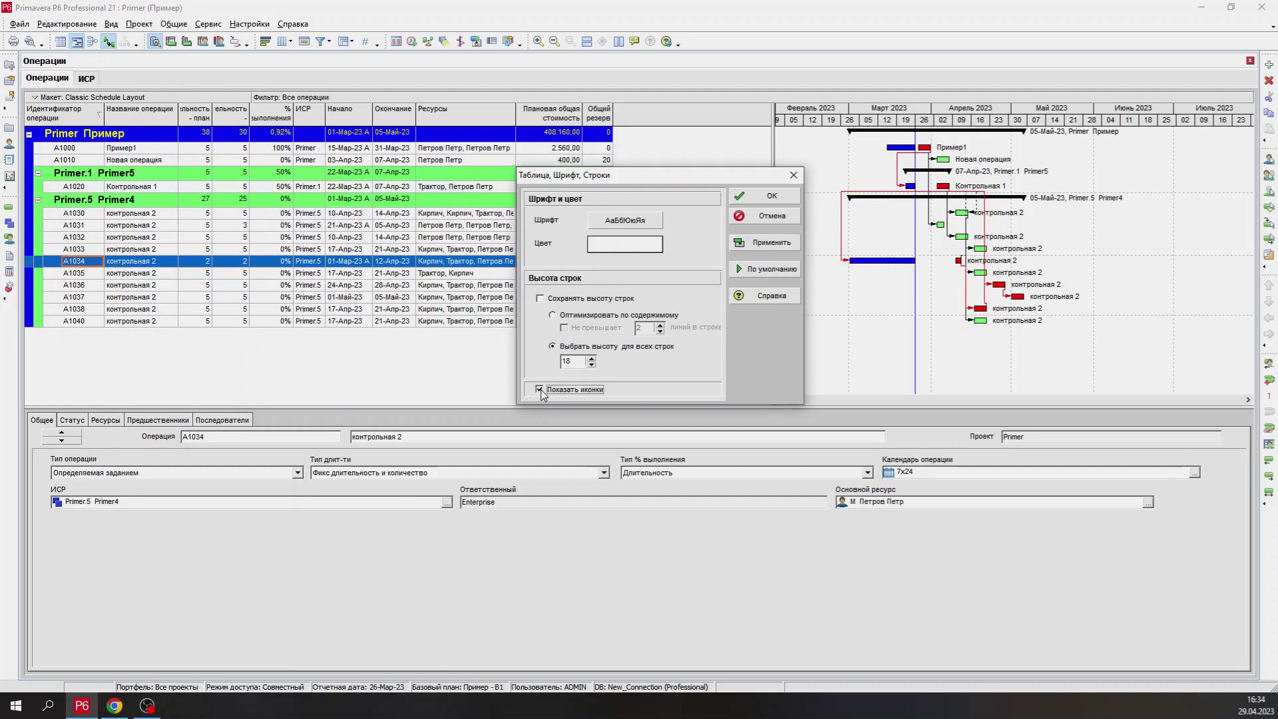
pyautogui.click(776, 244)
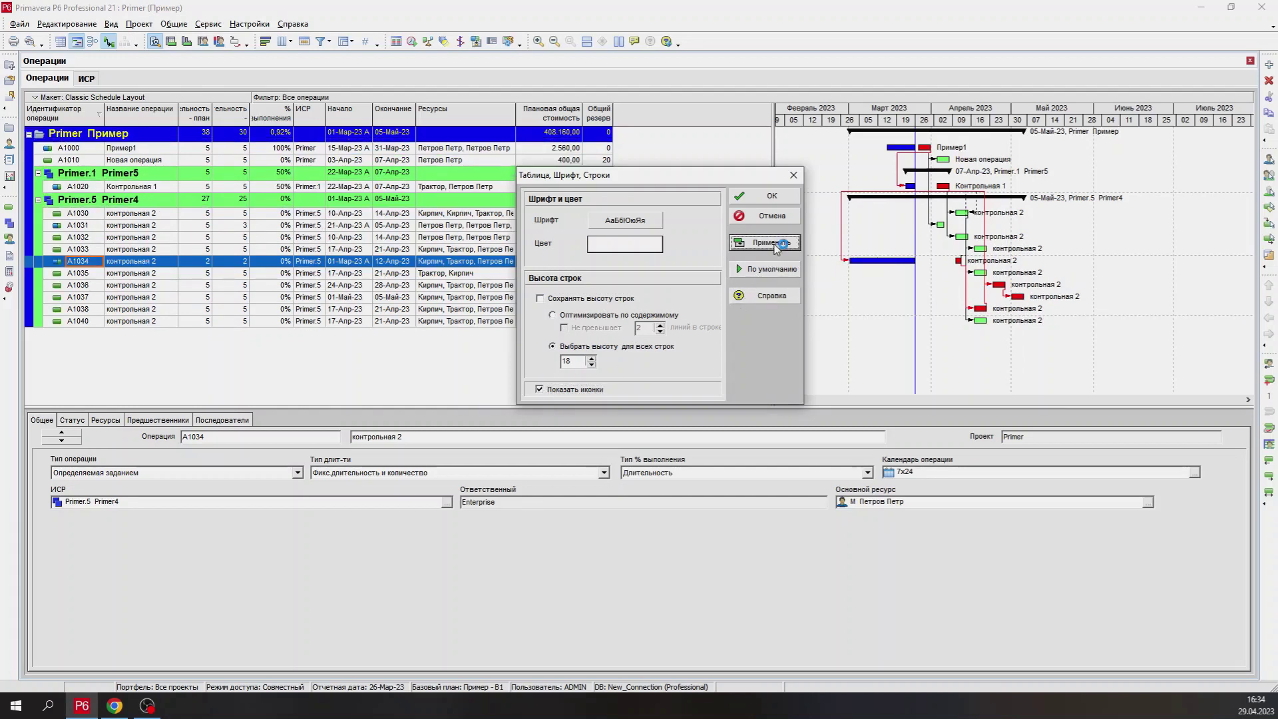
pyautogui.click(538, 391)
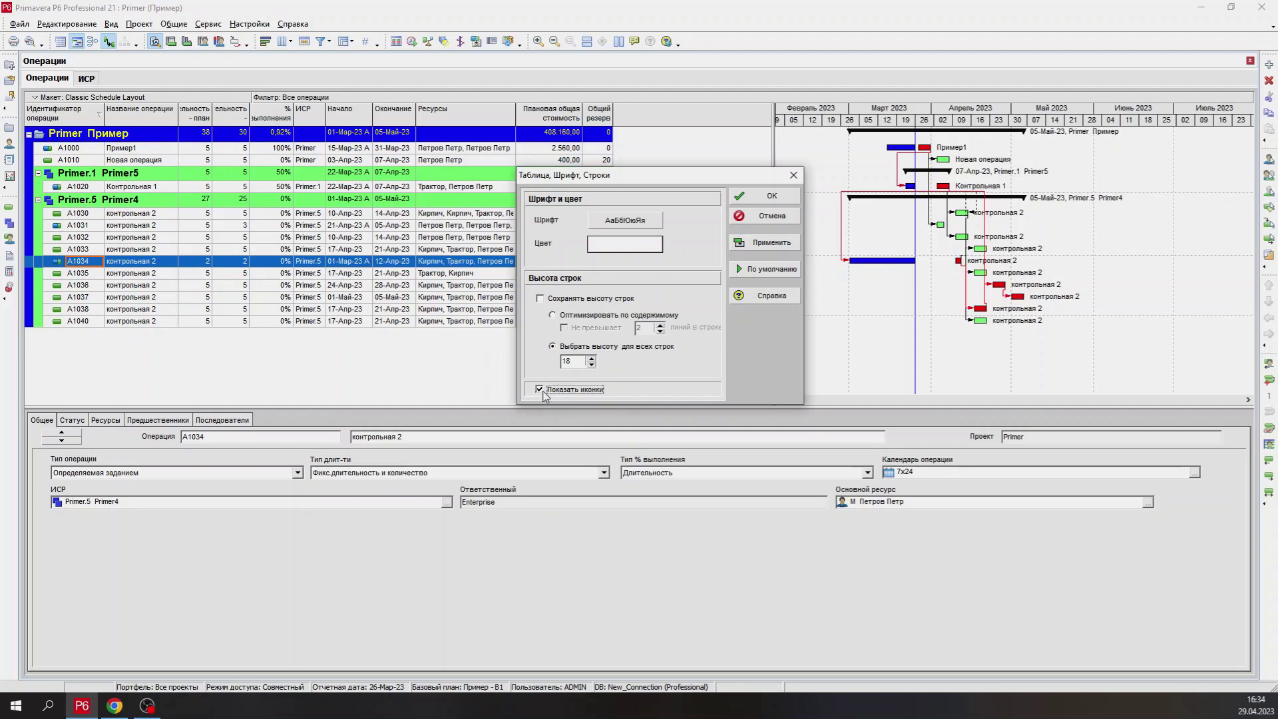
pyautogui.click(766, 268)
pyautogui.click(771, 243)
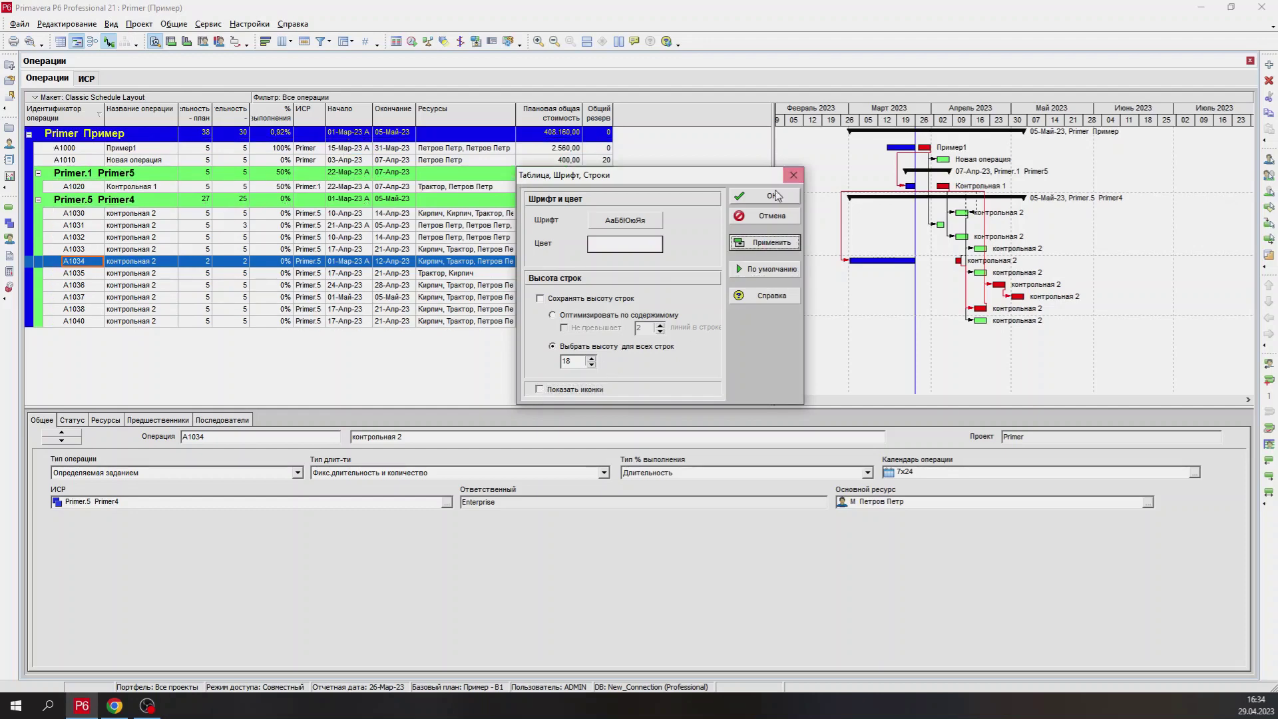
pyautogui.click(793, 175)
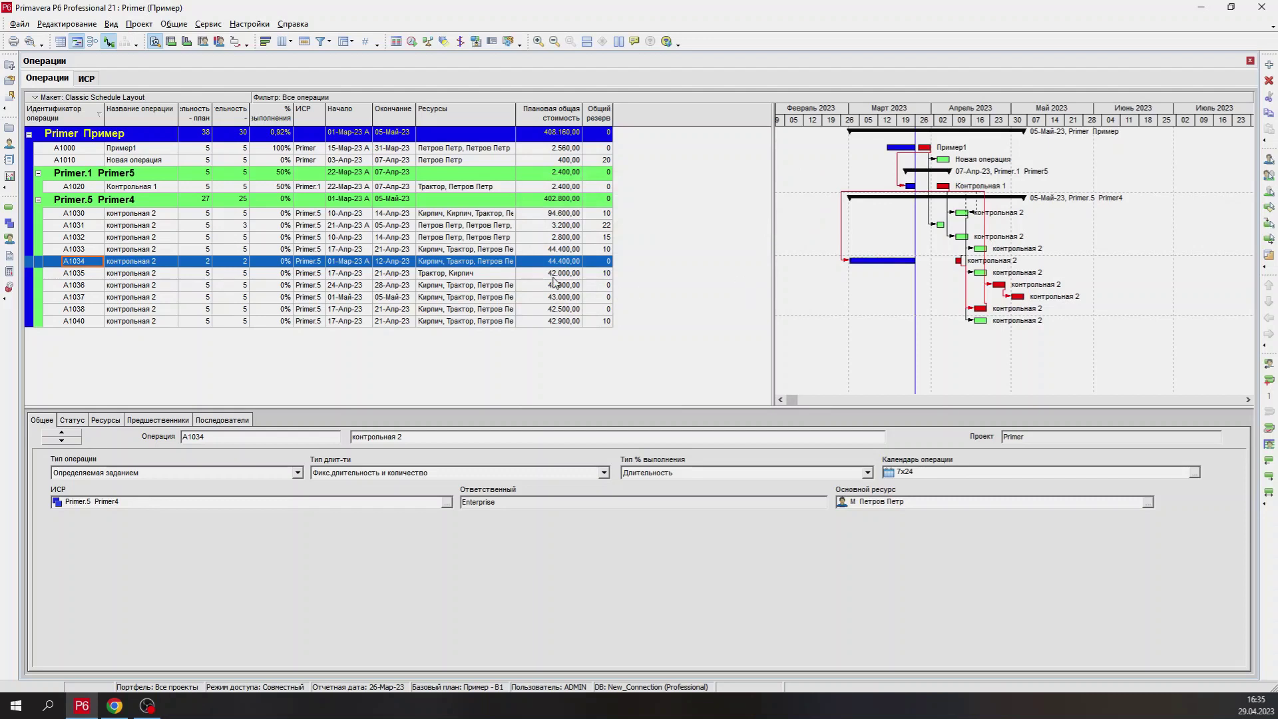
# - Collapse the activity table's grouping lines to ИСР Level 2
pyautogui.rightClick(646, 280)
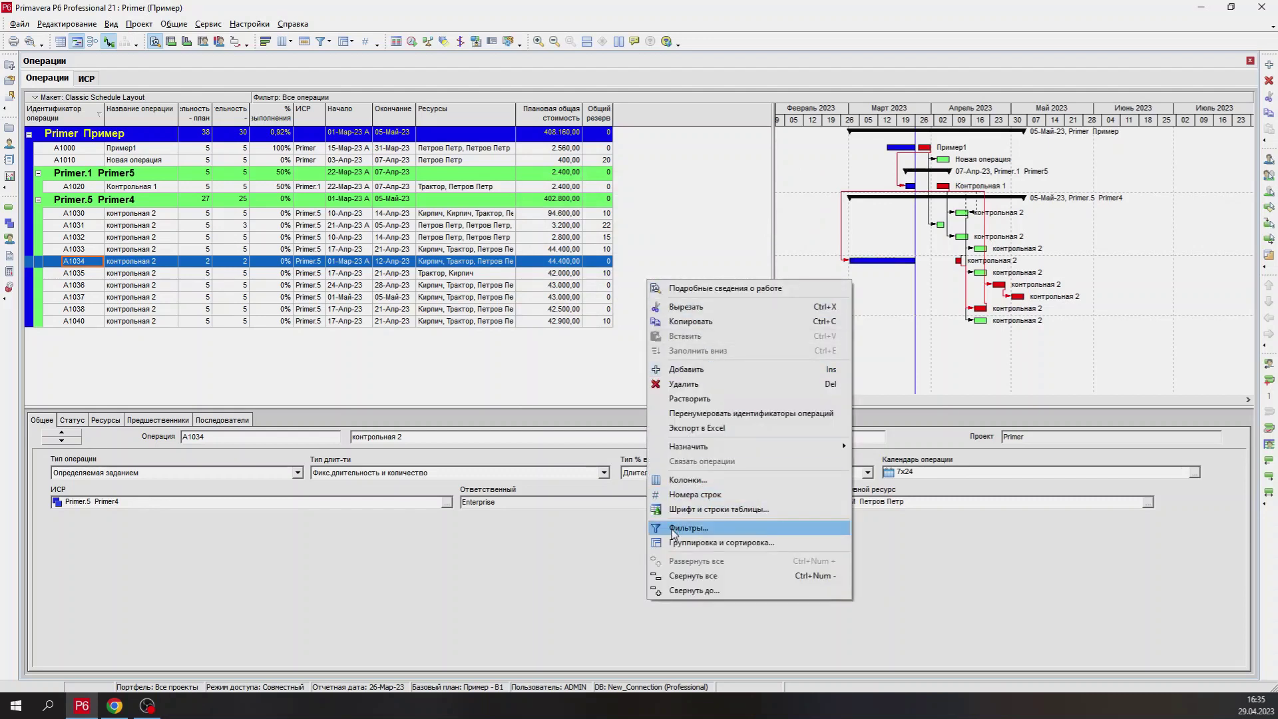
pyautogui.click(695, 591)
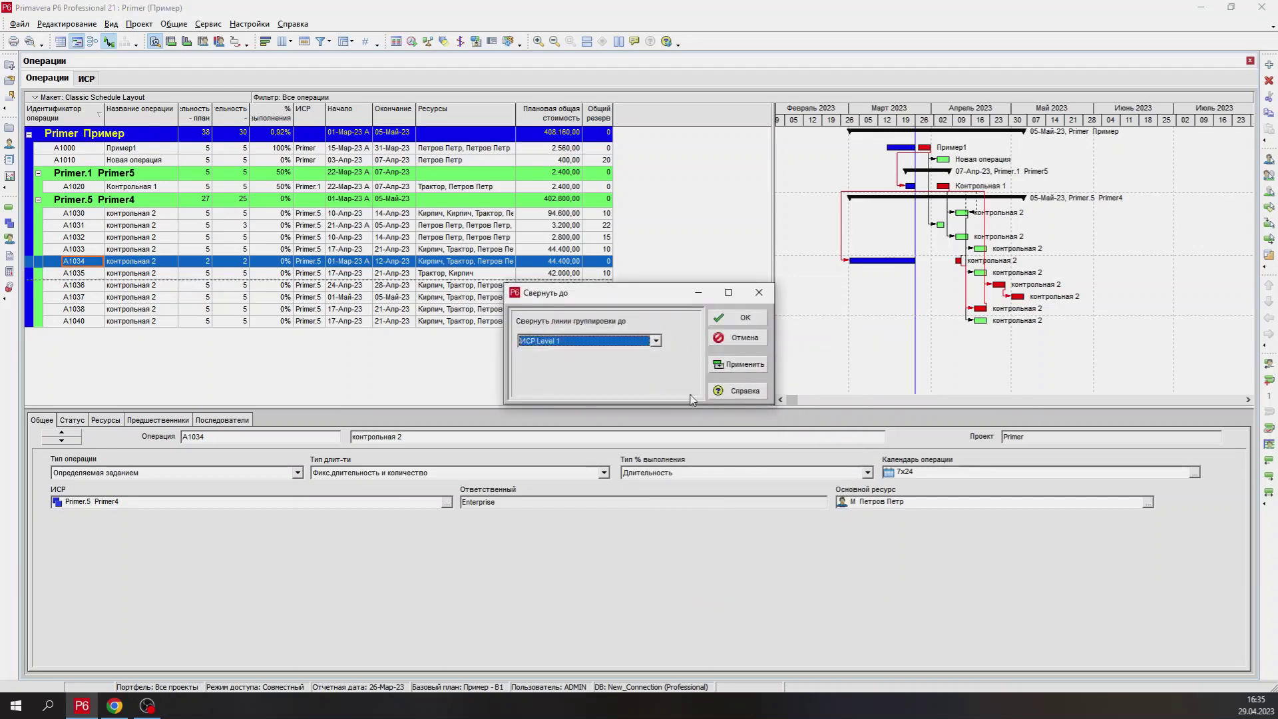
pyautogui.click(656, 340)
pyautogui.click(617, 364)
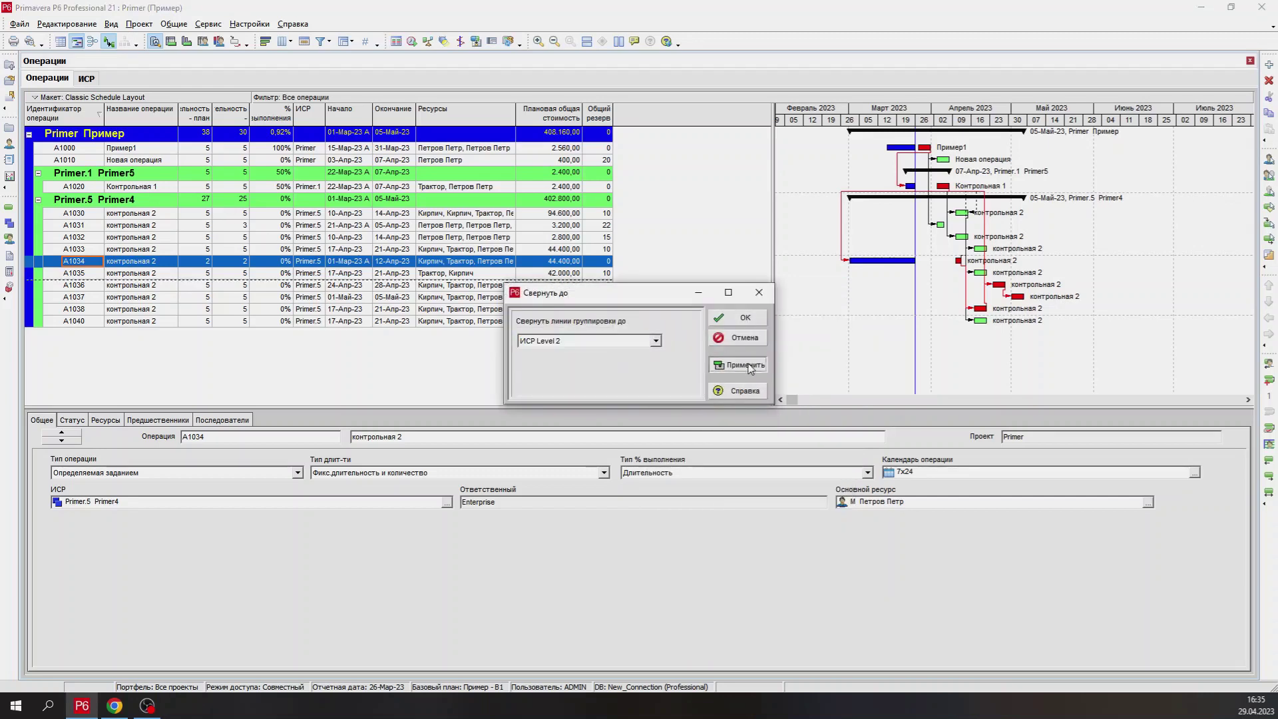
pyautogui.click(749, 367)
# - Collapse the grouping lines to ИСР Level 1, and expand all groups again
pyautogui.click(656, 341)
pyautogui.click(572, 352)
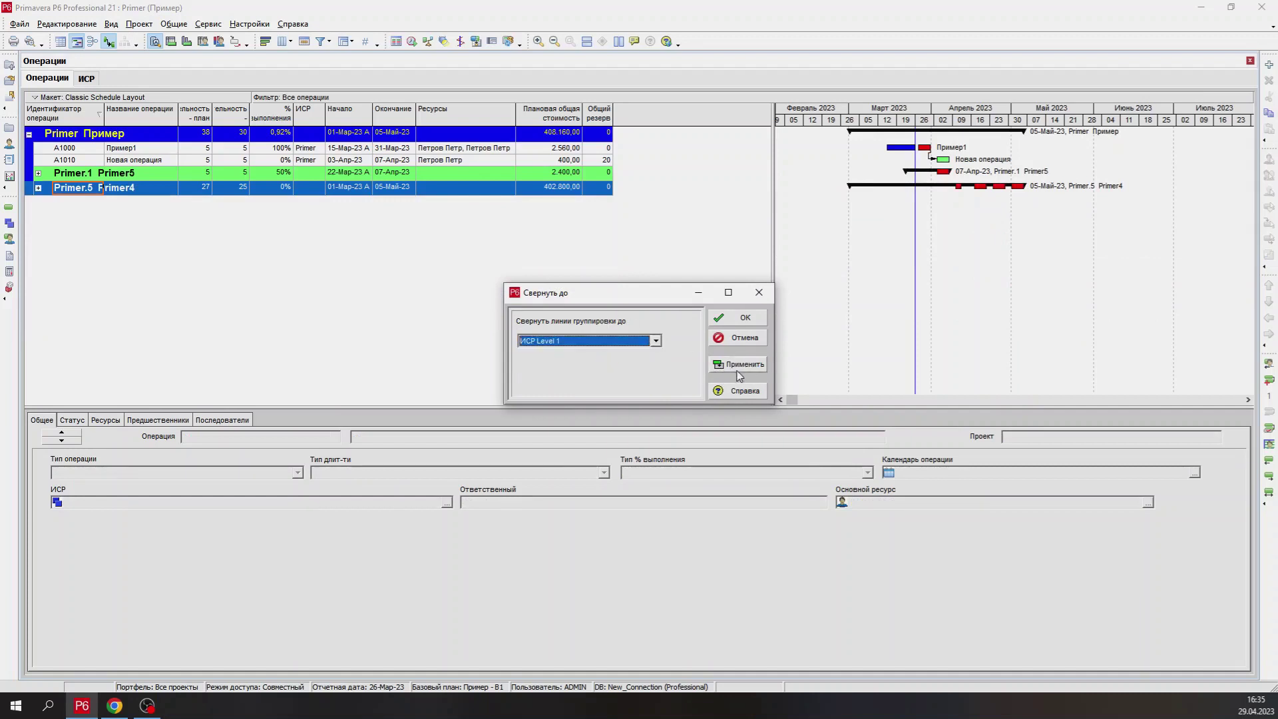
pyautogui.click(738, 366)
pyautogui.click(655, 340)
pyautogui.click(573, 347)
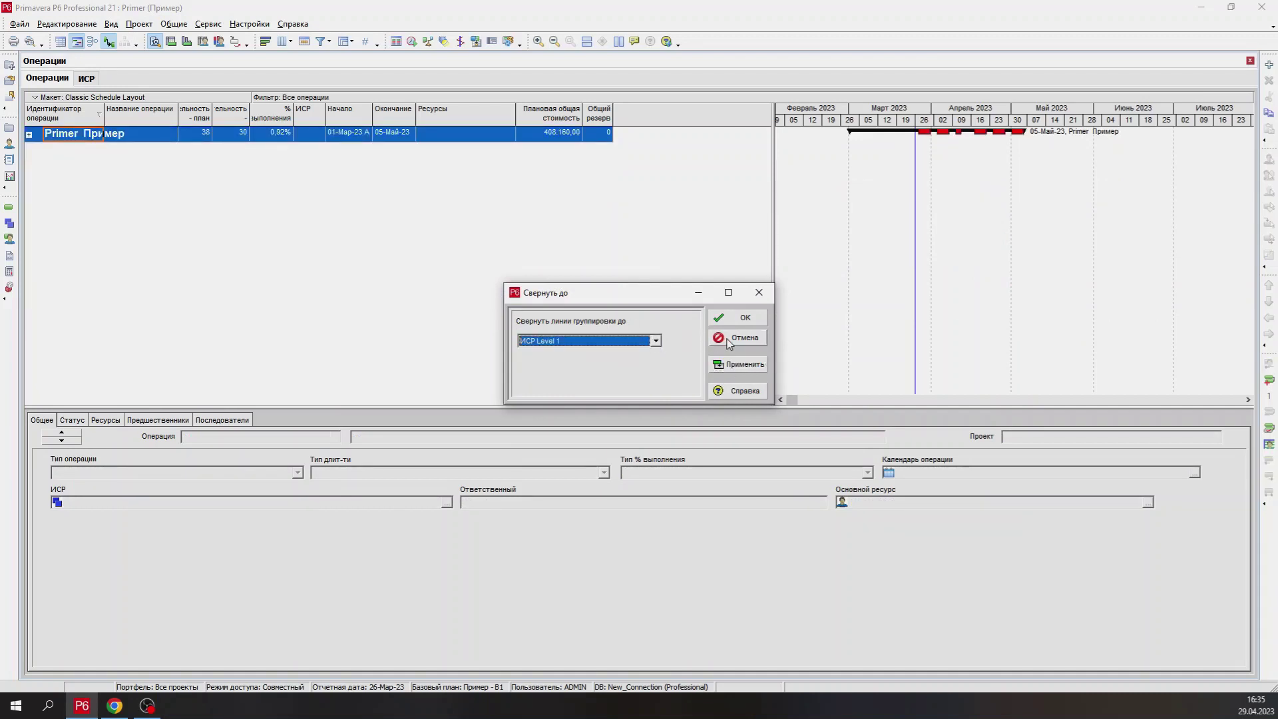
pyautogui.click(735, 337)
pyautogui.rightClick(542, 278)
pyautogui.click(627, 563)
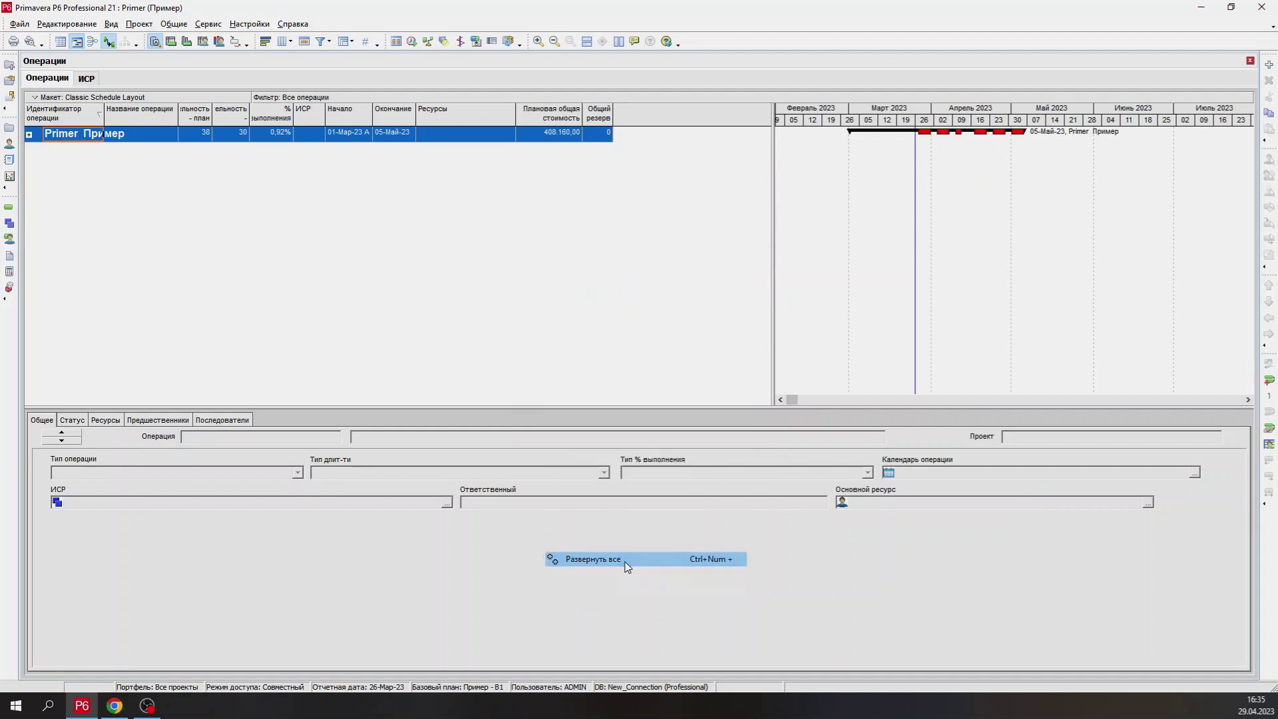
# - Open the grouping and sorting settings, enlarge the dialog, and hide the group totals (Показывать групповые итоги) in the activity table
pyautogui.rightClick(568, 348)
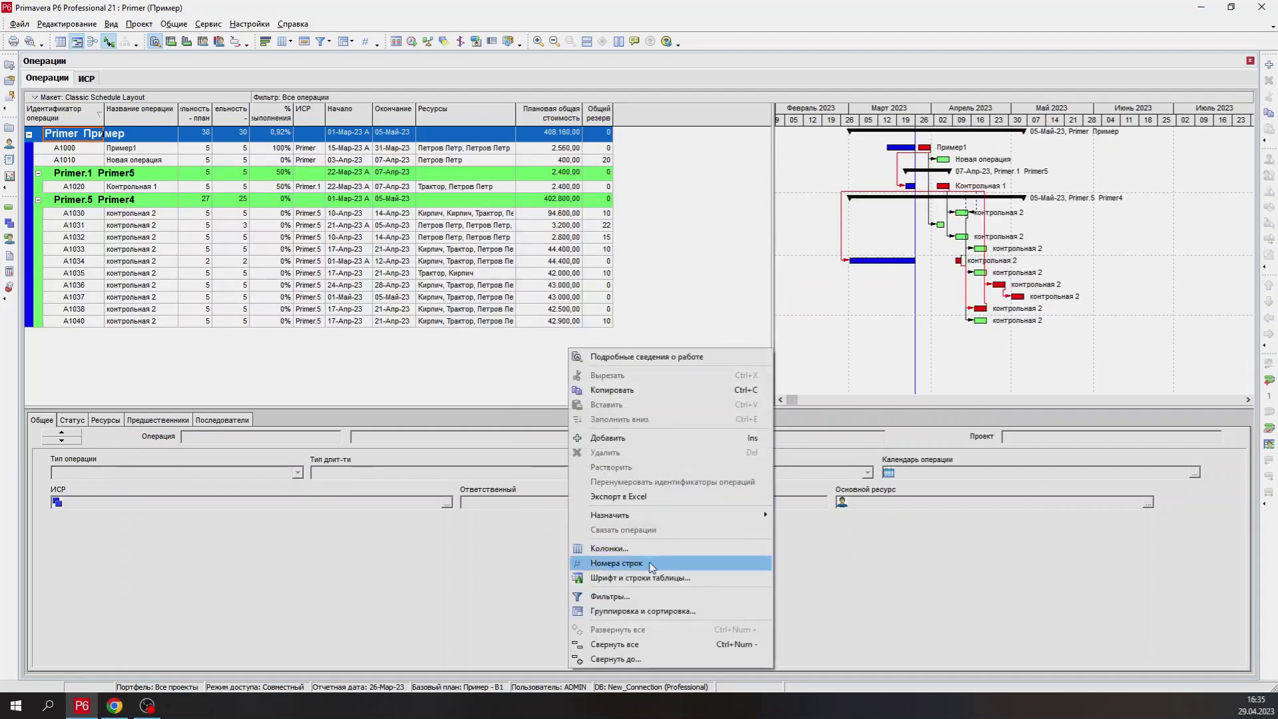
pyautogui.click(635, 611)
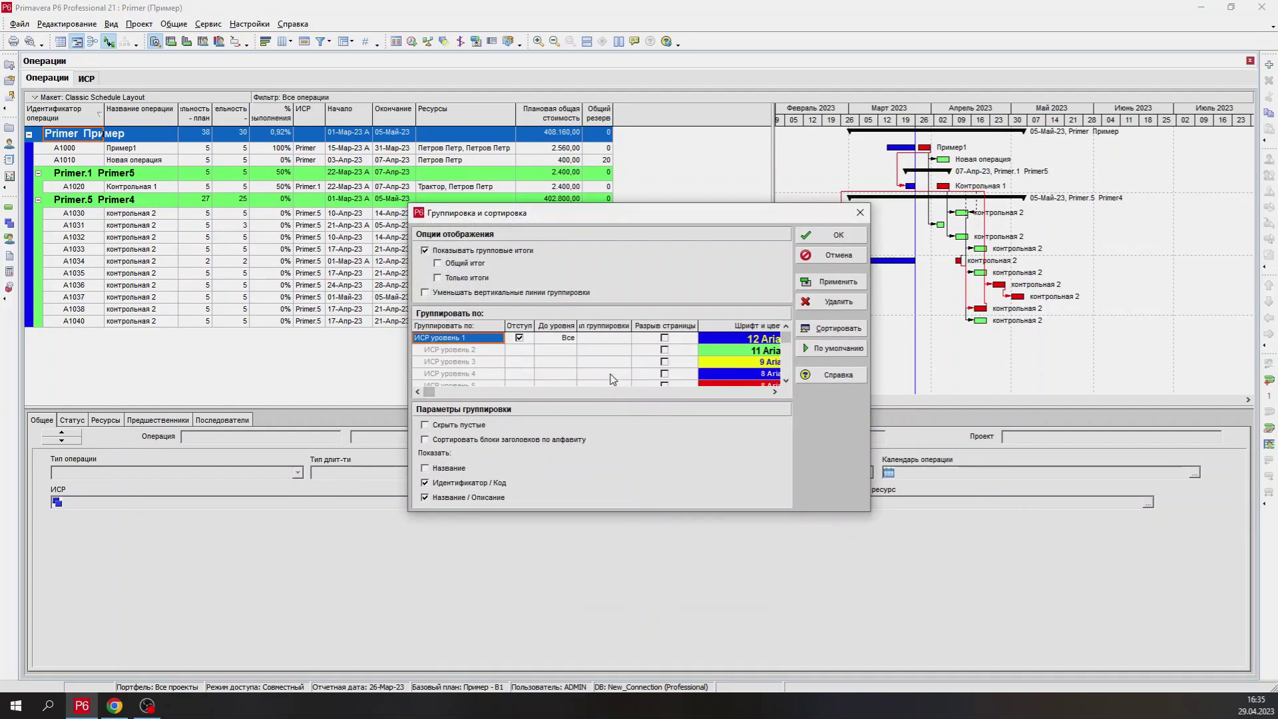
pyautogui.moveTo(867, 513); pyautogui.dragTo(965, 602)
pyautogui.moveTo(550, 217); pyautogui.dragTo(352, 291)
pyautogui.click(257, 329)
pyautogui.click(762, 361)
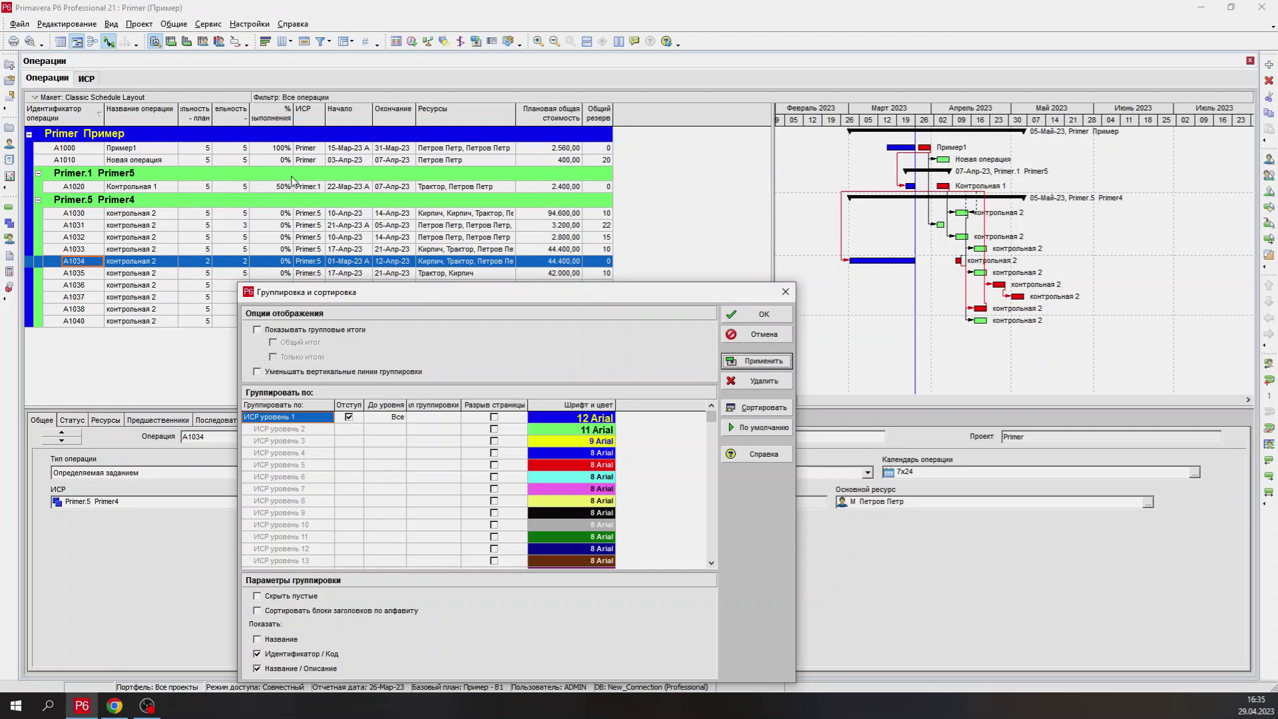
# - Show the group totals together with the grand total (Общий итог) and apply the grouping settings
pyautogui.click(266, 330)
pyautogui.click(282, 346)
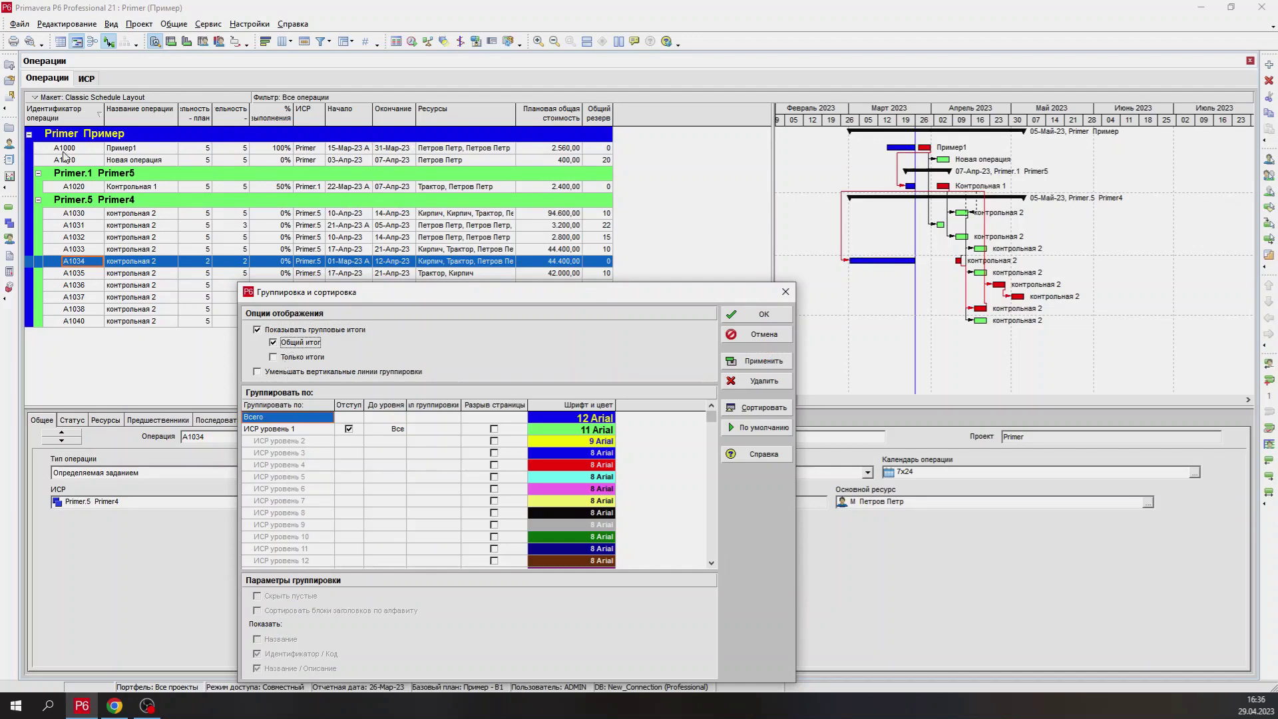
pyautogui.click(748, 363)
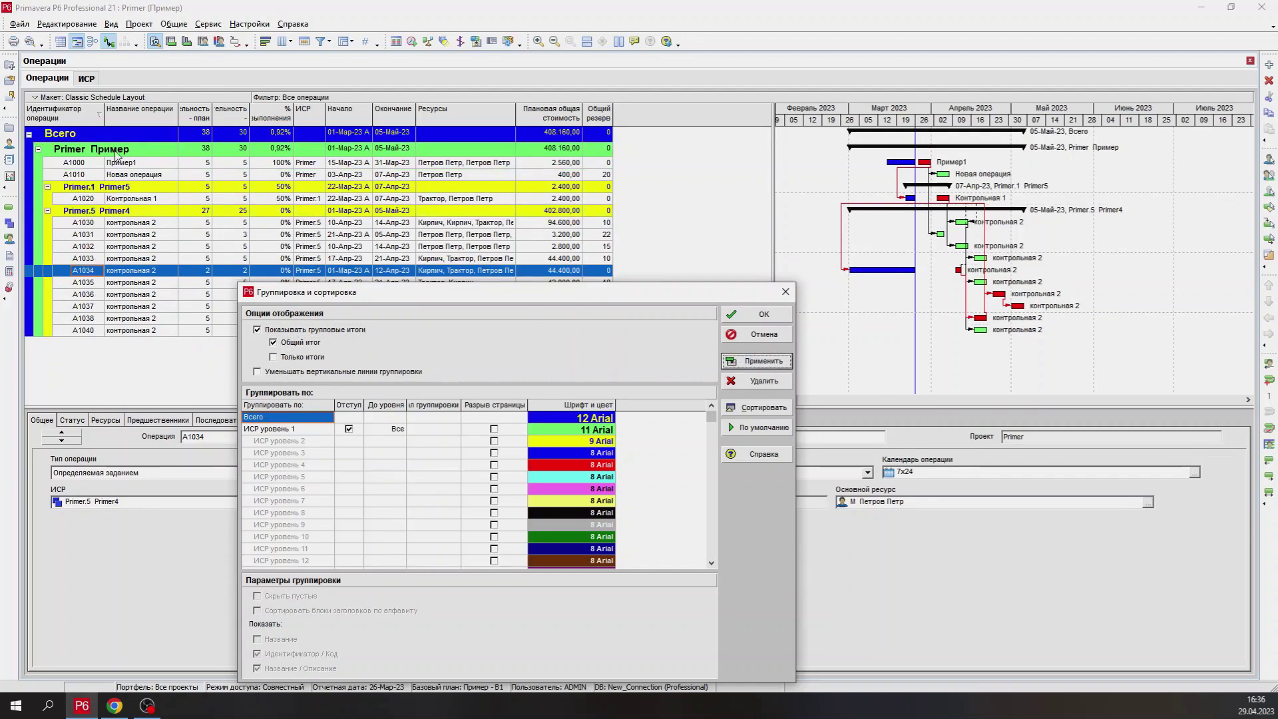
# - Limit the activity table to totals only (Только итоги), without the grand total, and apply
pyautogui.click(280, 359)
pyautogui.click(274, 342)
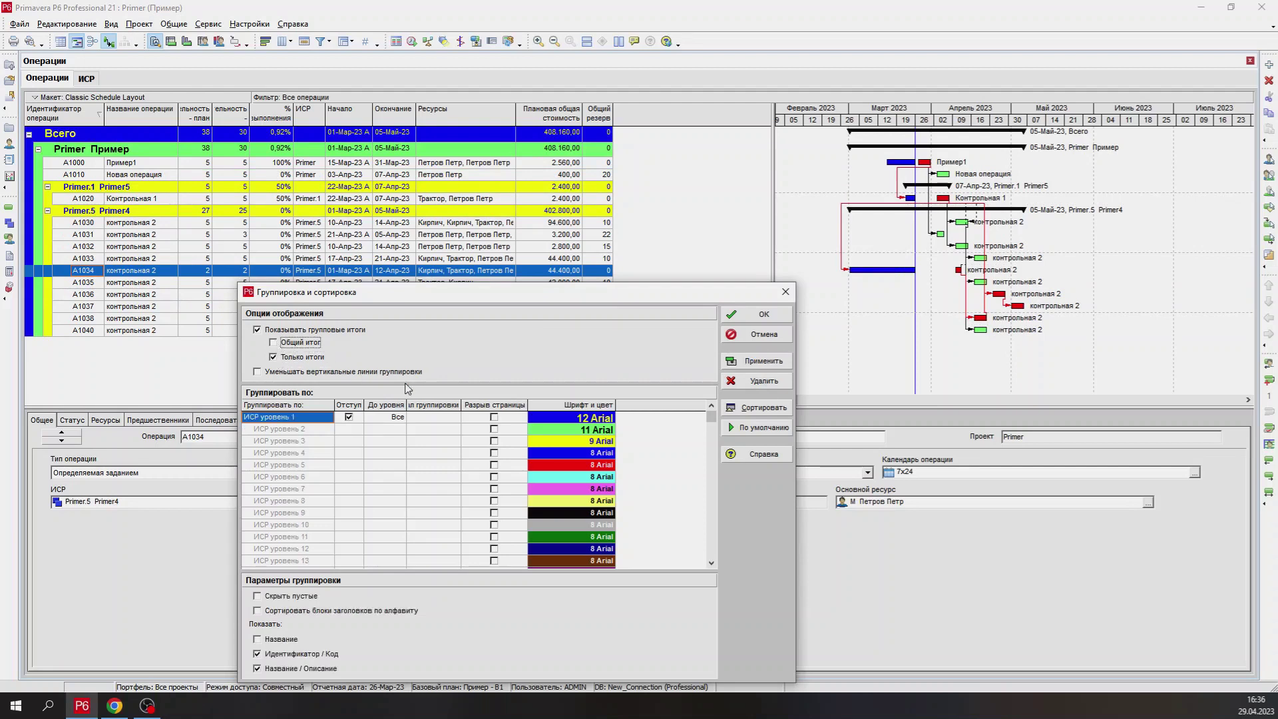
pyautogui.click(764, 360)
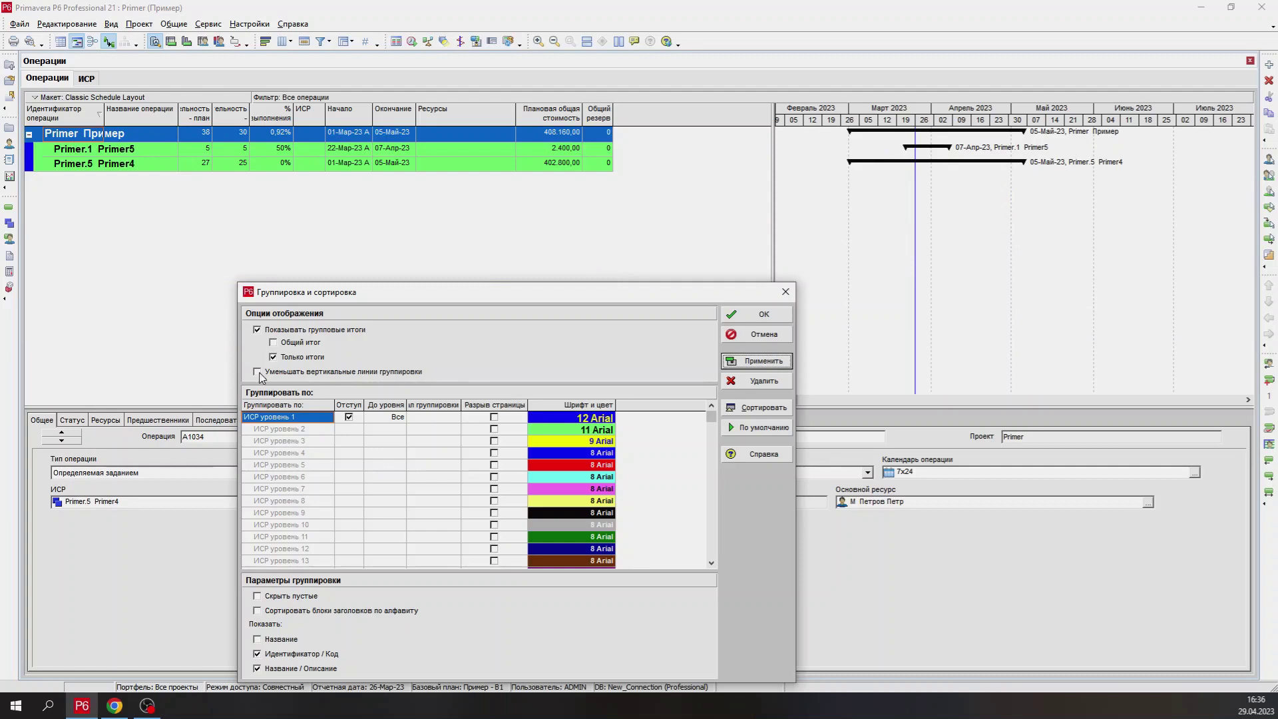
# - Turn off the totals-only display and narrow the vertical grouping lines (Уменьшать вертикальные линии группировки), applying each change
pyautogui.click(273, 357)
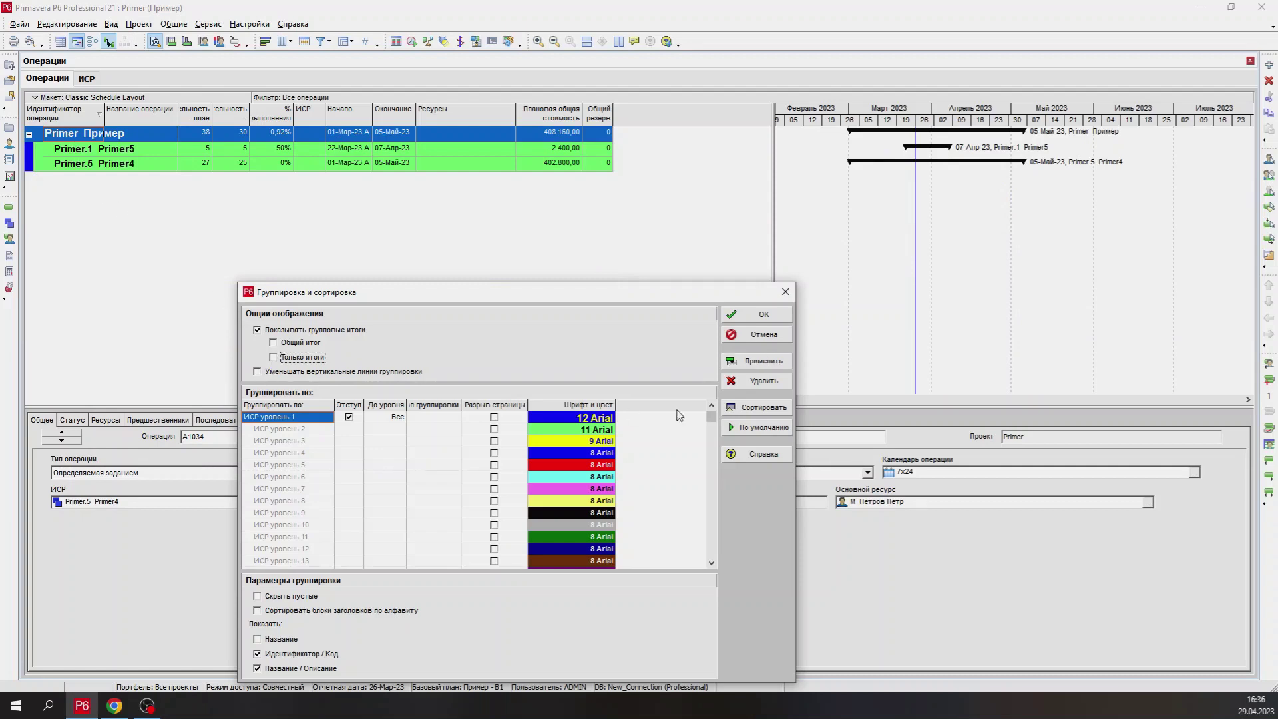
pyautogui.click(765, 363)
pyautogui.click(257, 373)
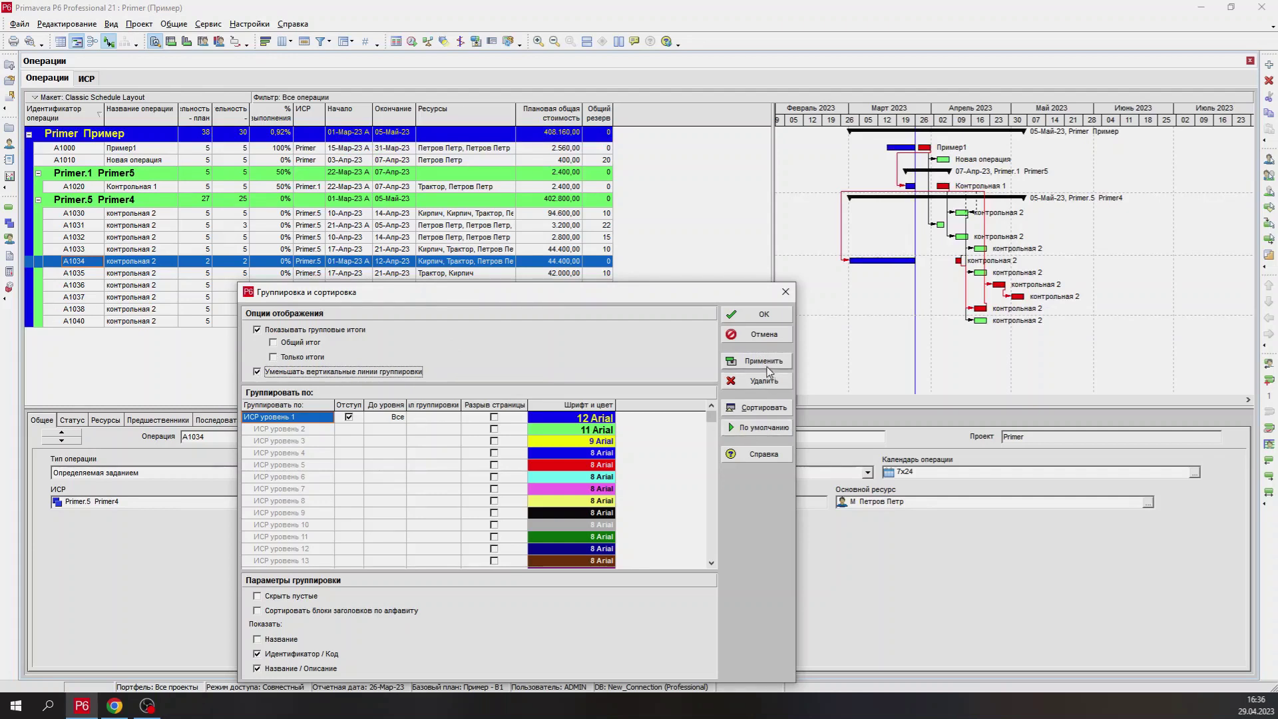
pyautogui.click(763, 361)
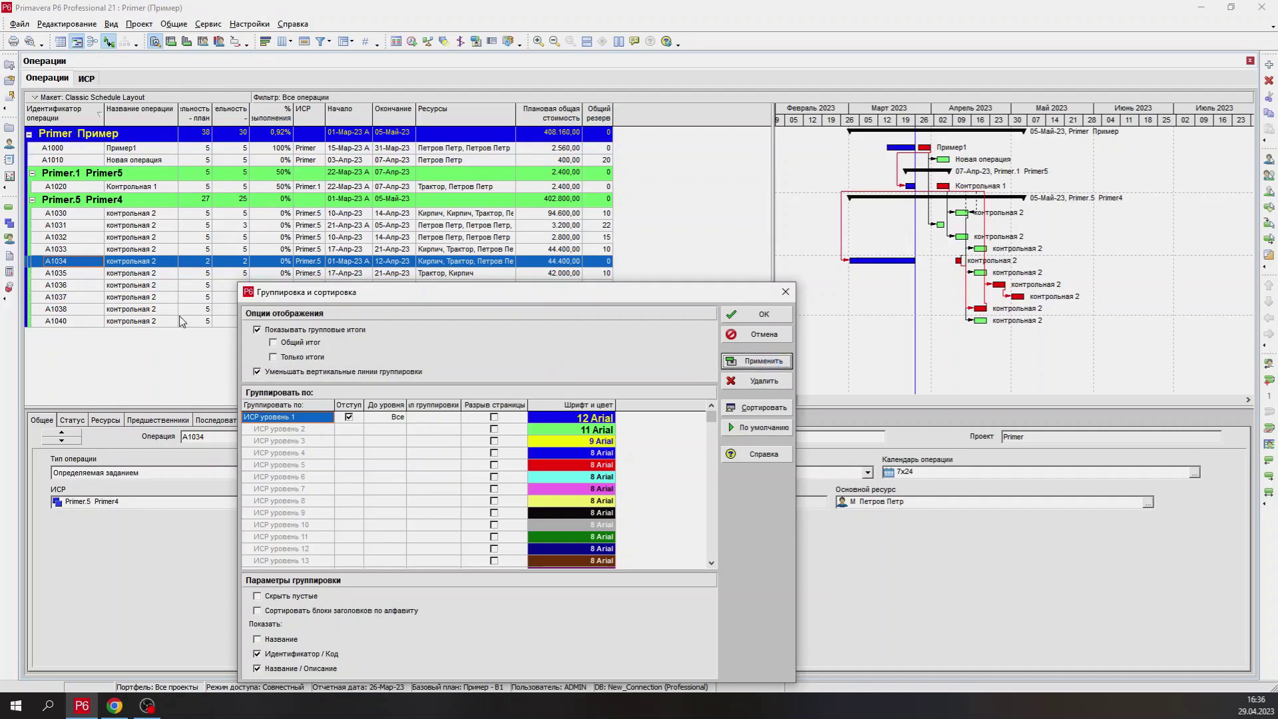
# - Examine the full list of ИСР grouping levels with their fonts and colours
pyautogui.moveTo(489, 298); pyautogui.dragTo(575, 204)
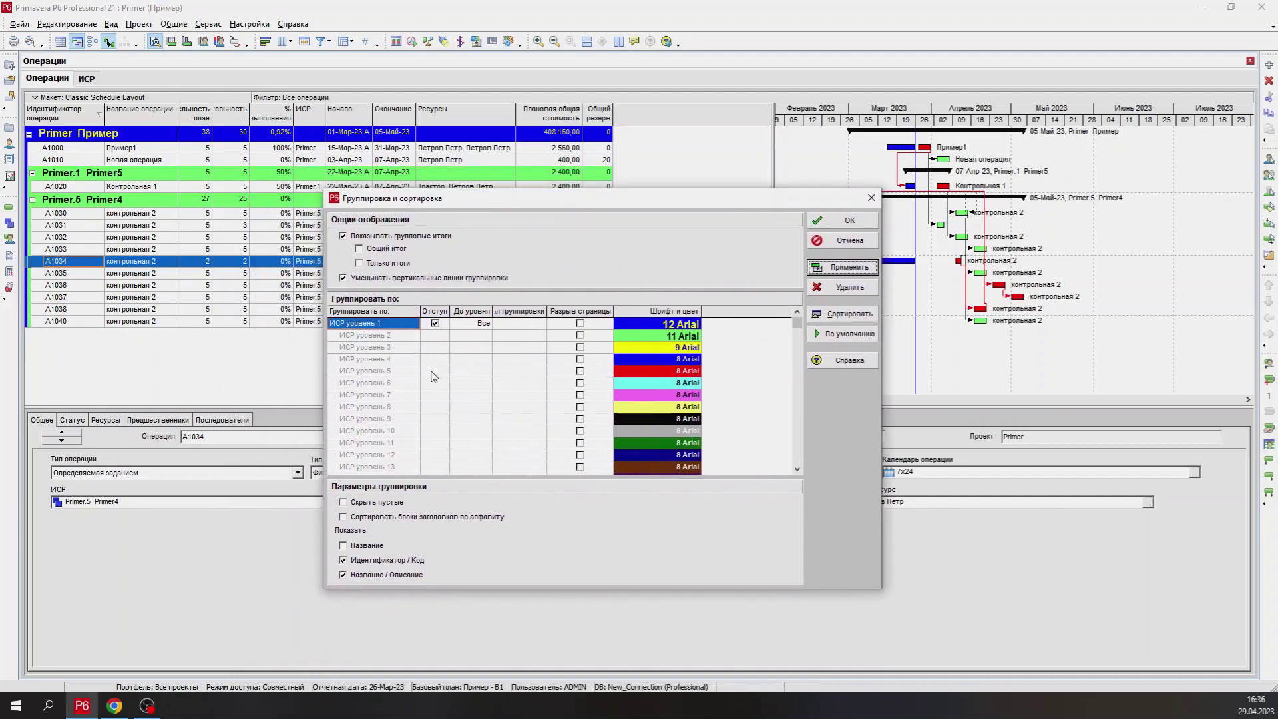
pyautogui.click(796, 469)
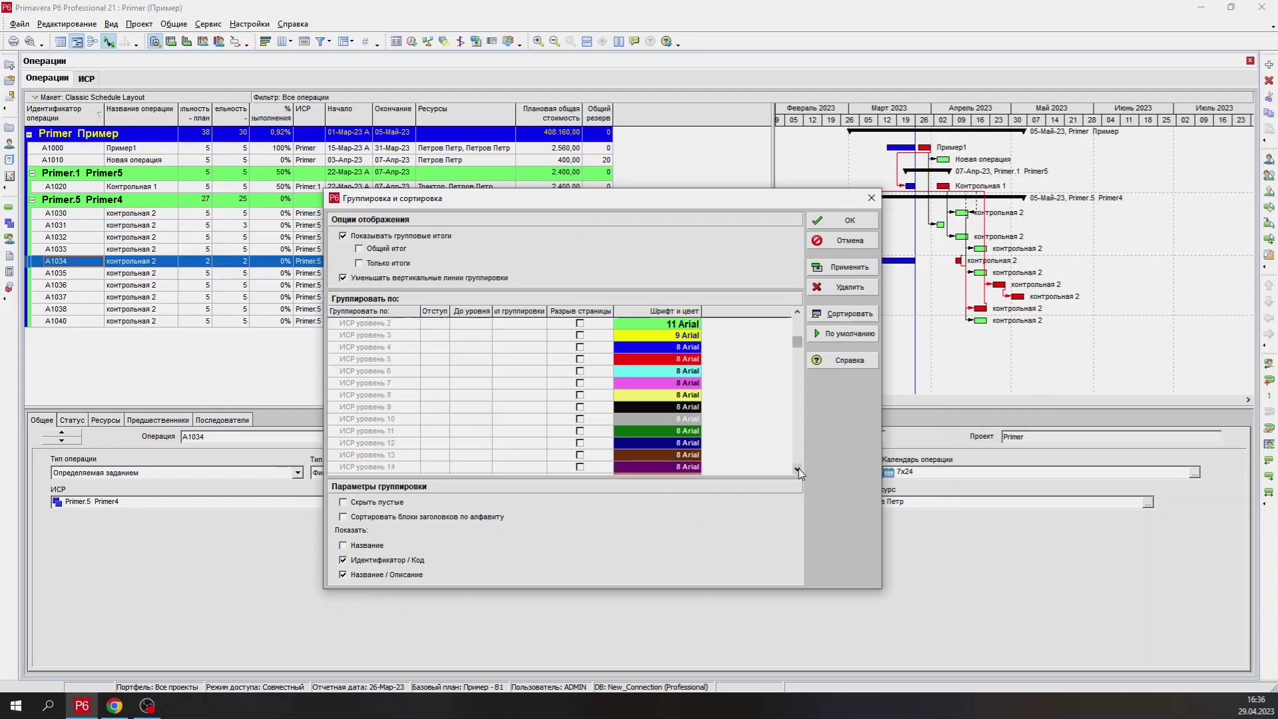
pyautogui.click(796, 470)
pyautogui.click(796, 469)
pyautogui.click(796, 469)
pyautogui.click(797, 469)
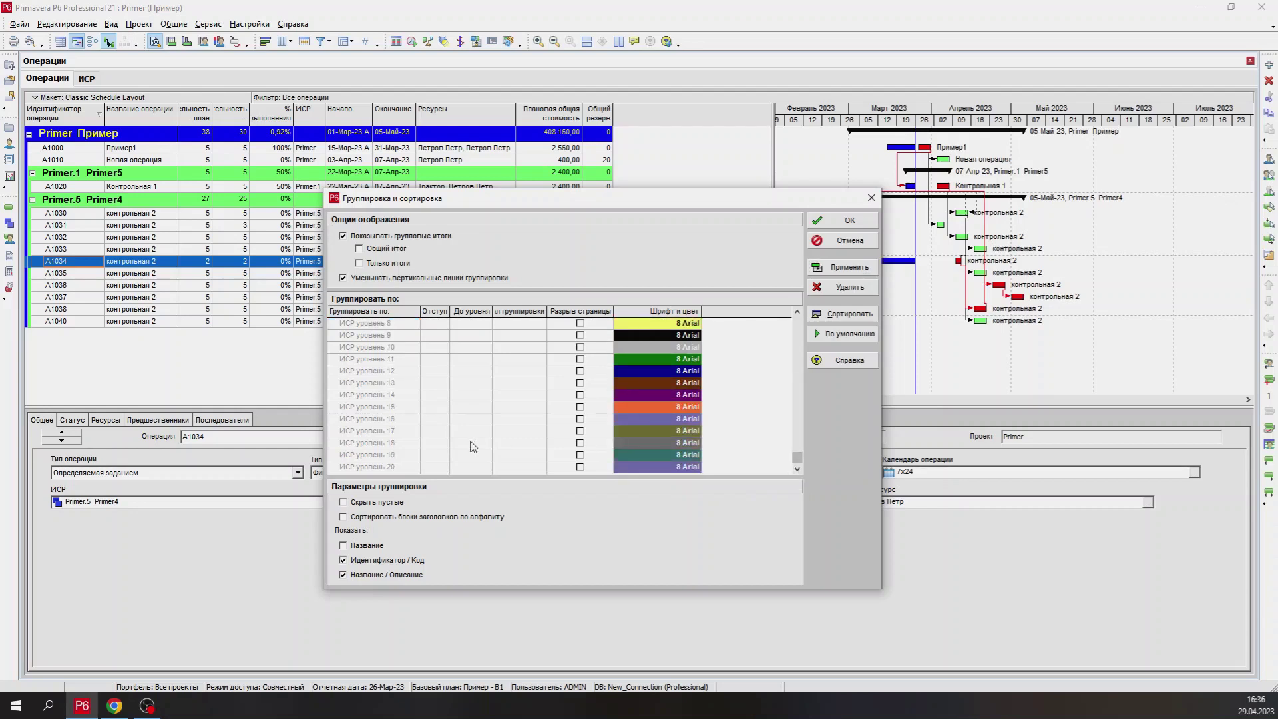
pyautogui.moveTo(797, 457); pyautogui.dragTo(797, 324)
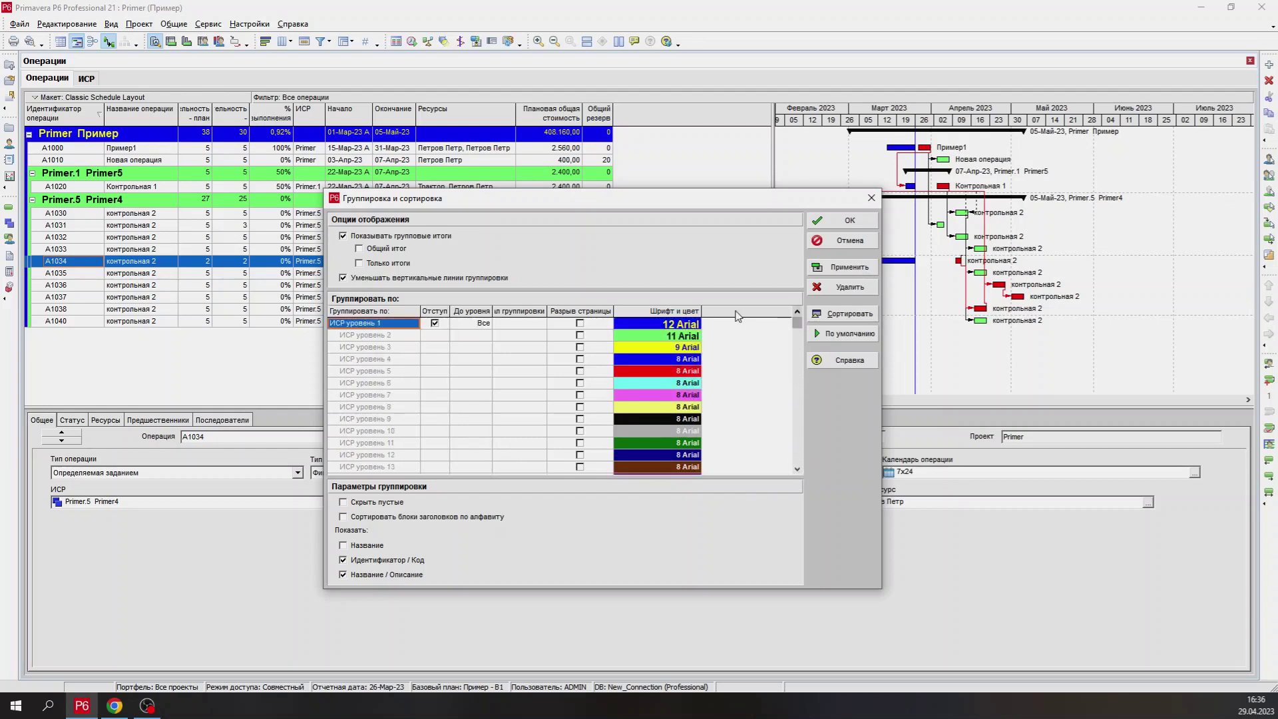
# - Look through the fields available for the first grouping row
pyautogui.click(390, 326)
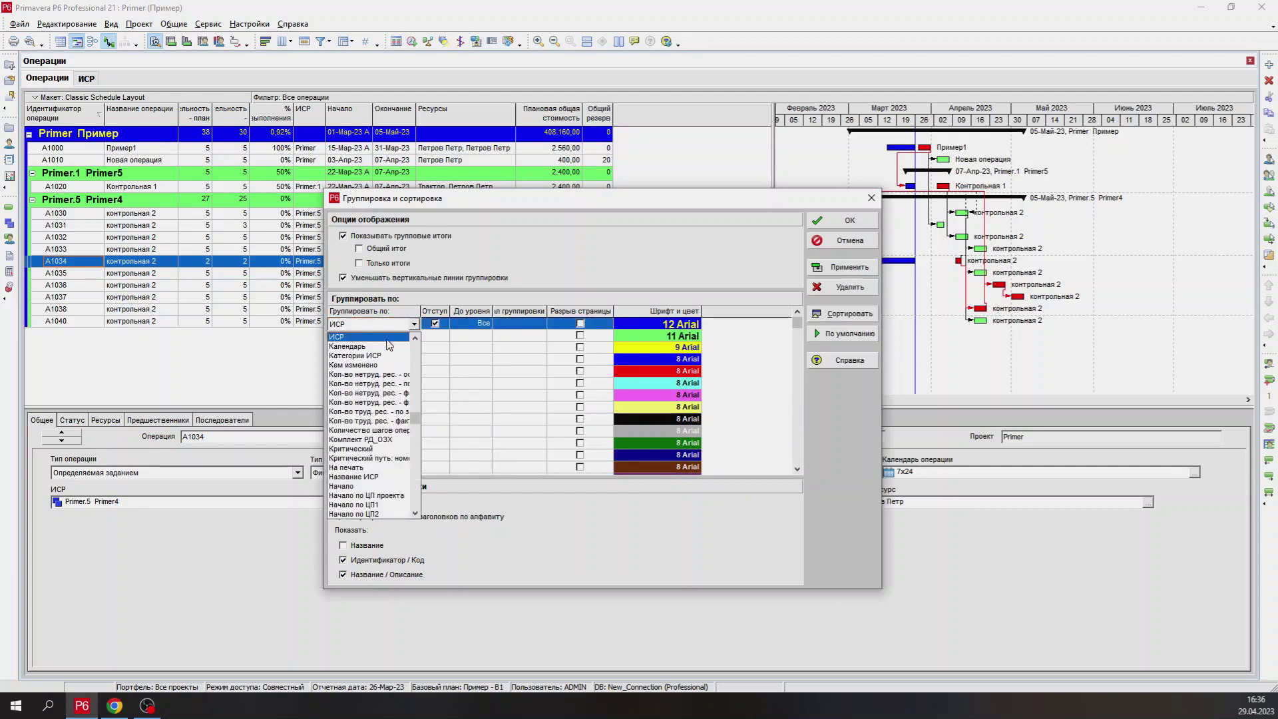
pyautogui.scroll(-5, 379, 479)
pyautogui.scroll(-1, 388, 490)
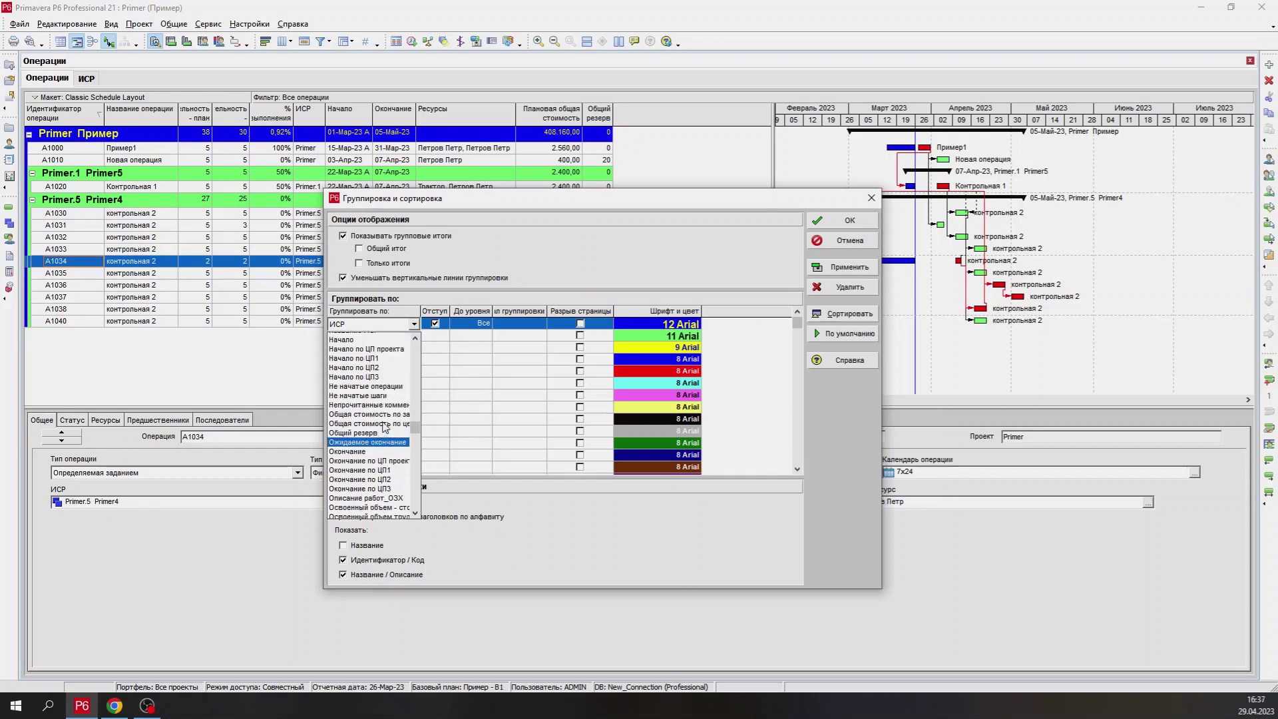
pyautogui.scroll(5, 386, 459)
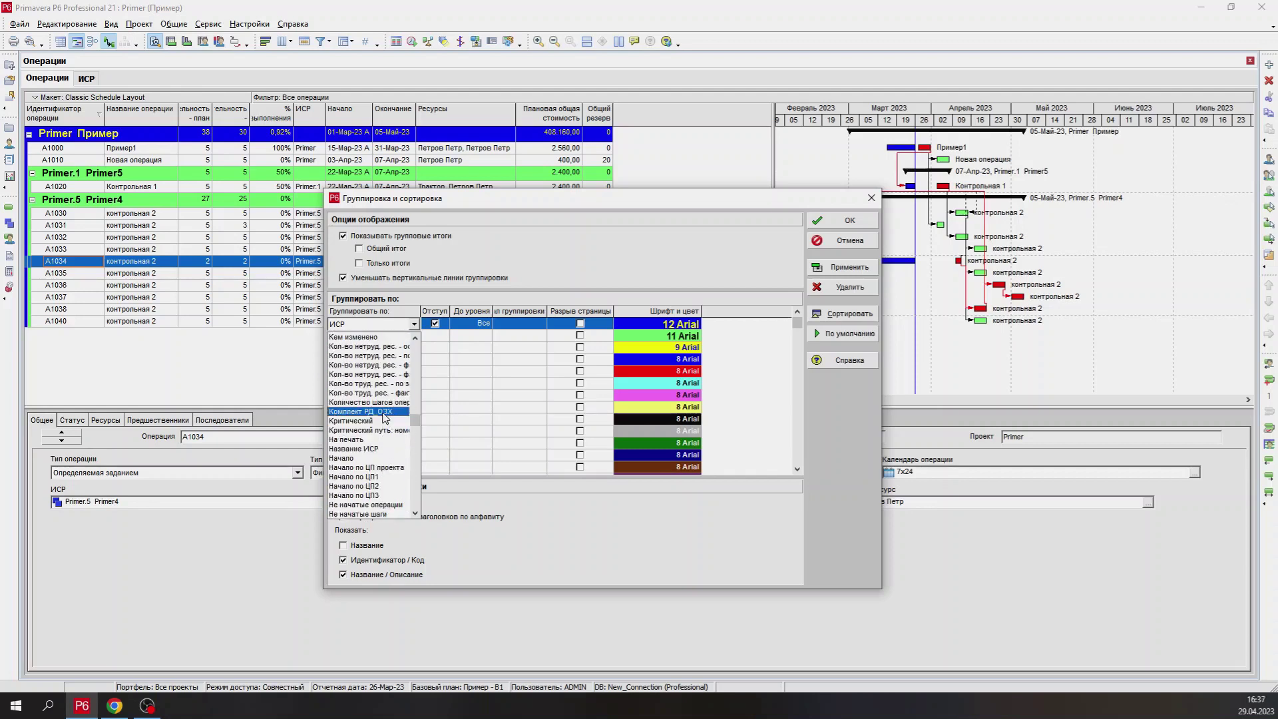
pyautogui.click(516, 414)
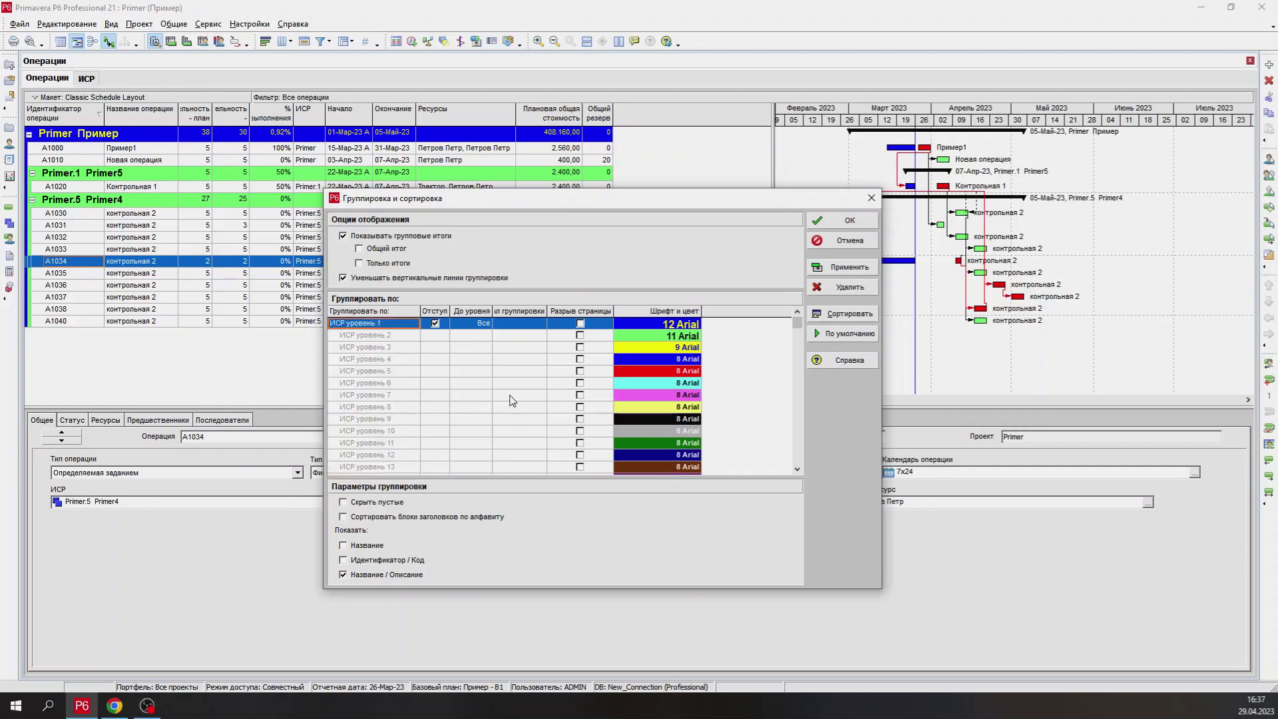
# - Limit the ИСР grouping to level 2 (До уровня) and apply it to the activity table
pyautogui.click(478, 324)
pyautogui.click(478, 324)
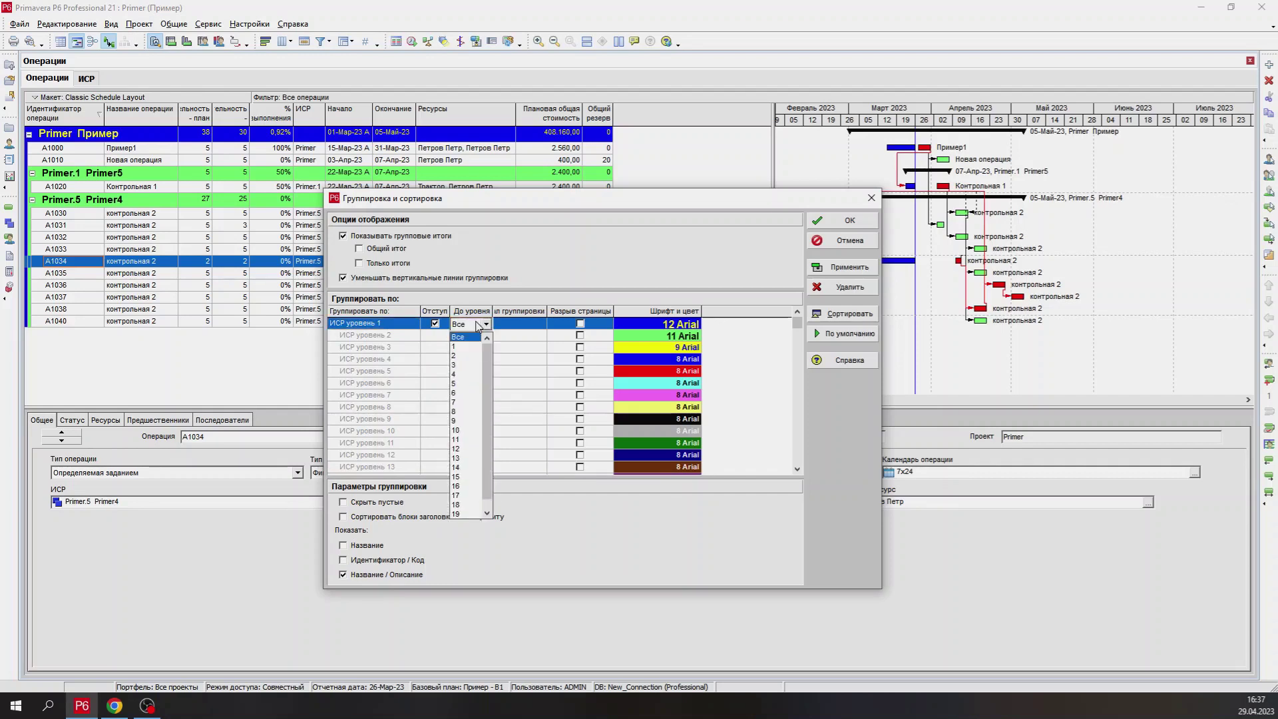
pyautogui.click(464, 358)
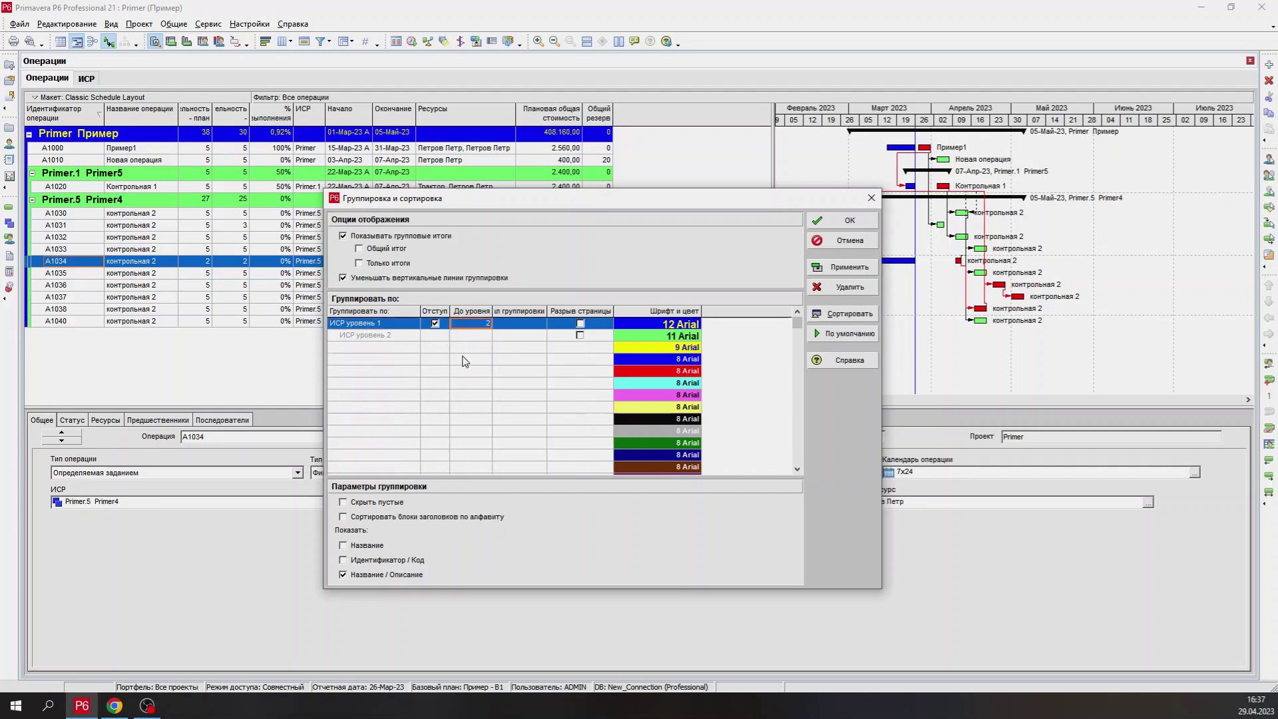
pyautogui.click(843, 267)
pyautogui.moveTo(650, 216); pyautogui.dragTo(678, 243)
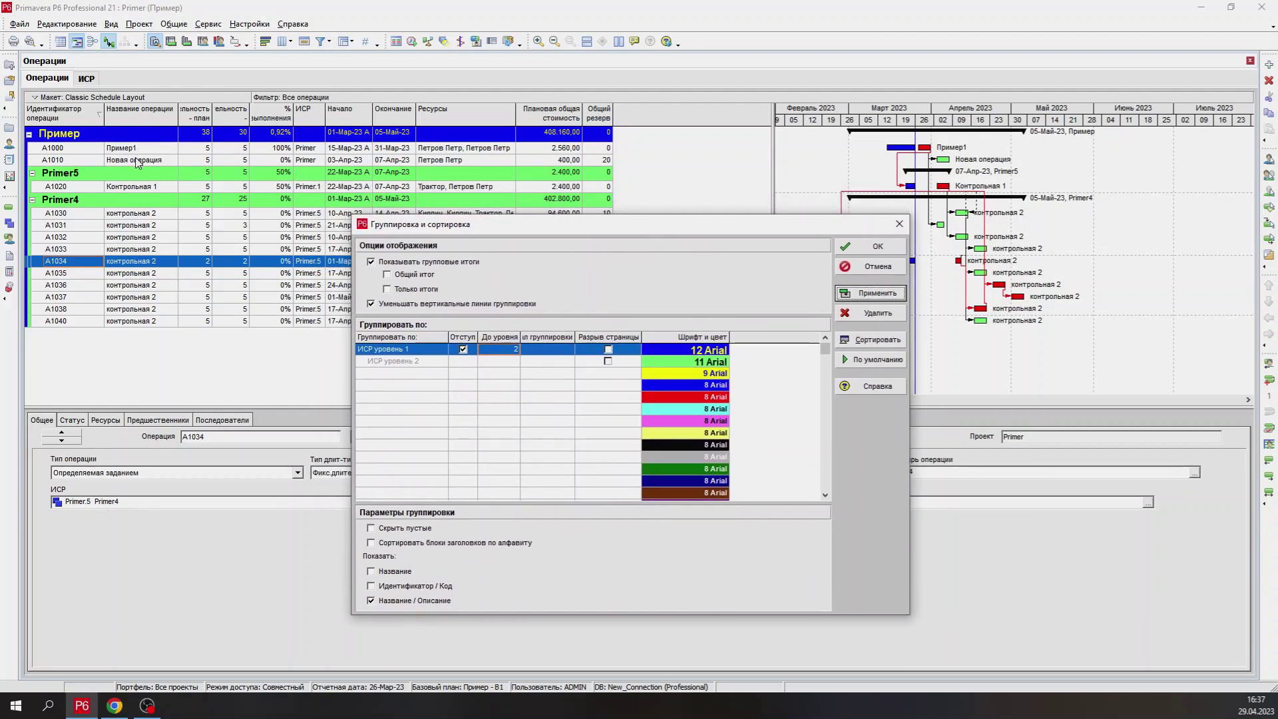
# - Restrict the ИСР grouping to level 1 and apply the change
pyautogui.click(511, 350)
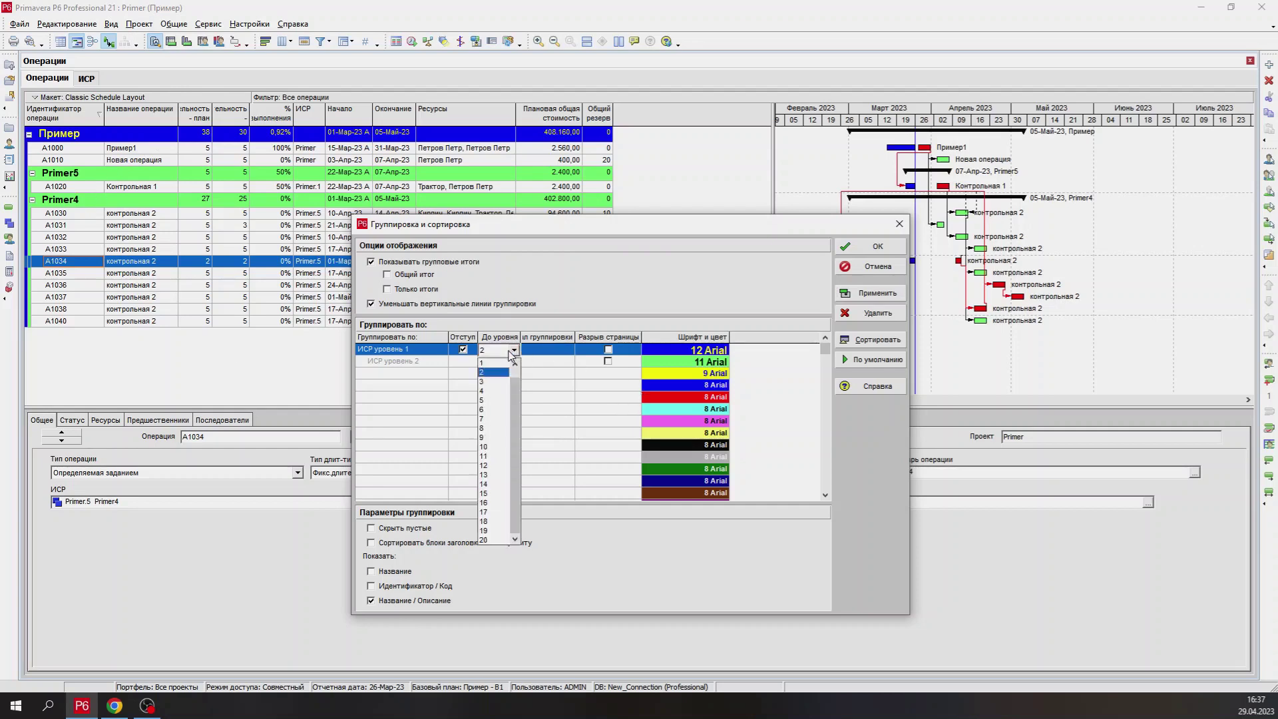
pyautogui.click(497, 367)
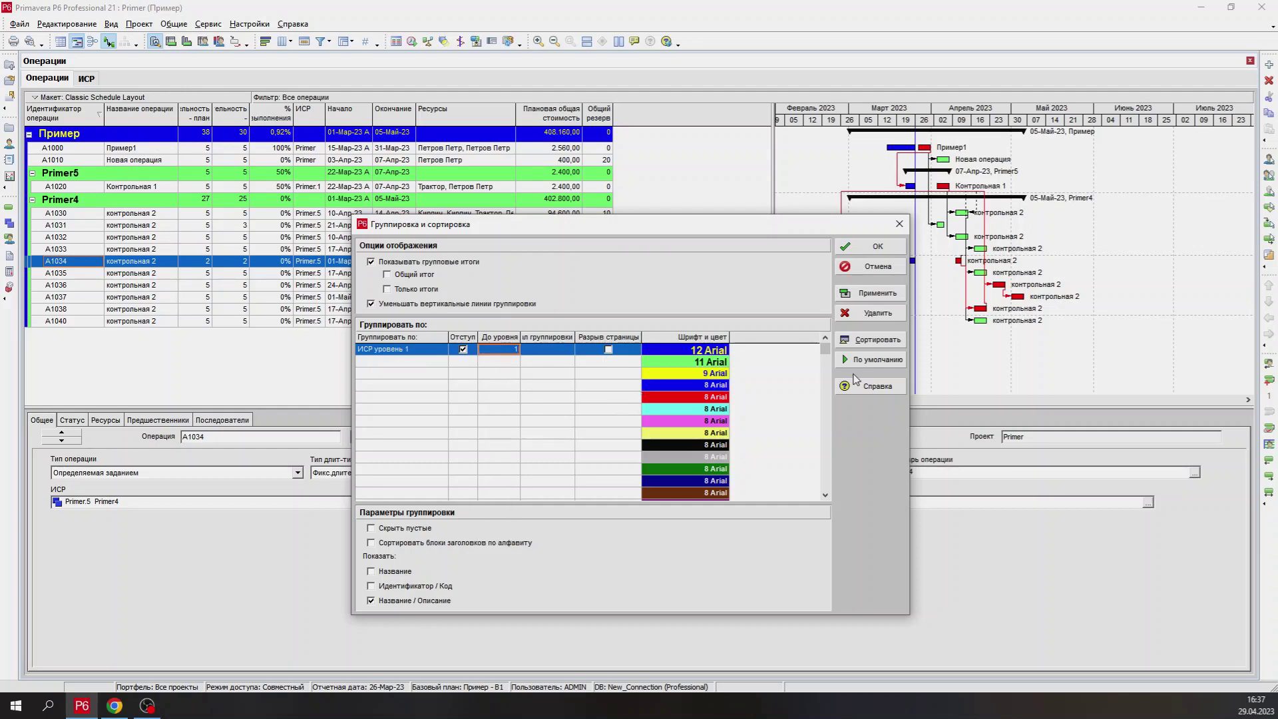
pyautogui.click(887, 295)
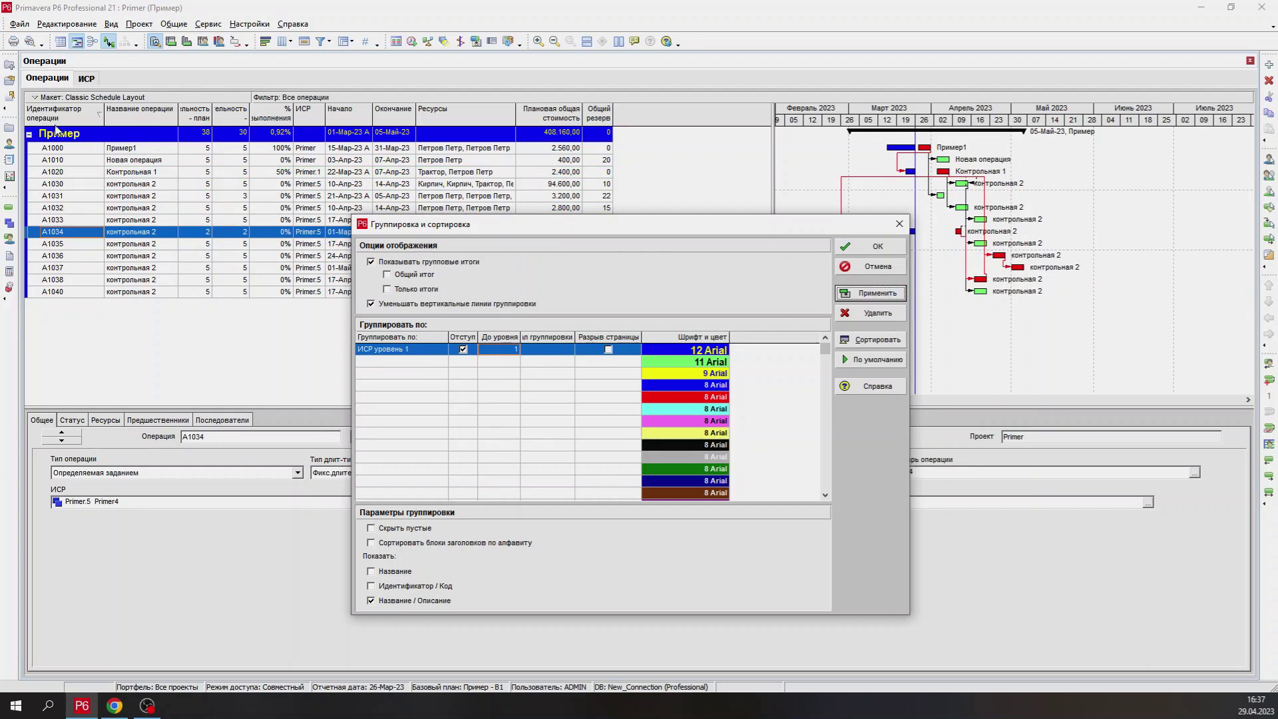
# - Extend the ИСР grouping to level 4 and apply the change
pyautogui.click(500, 351)
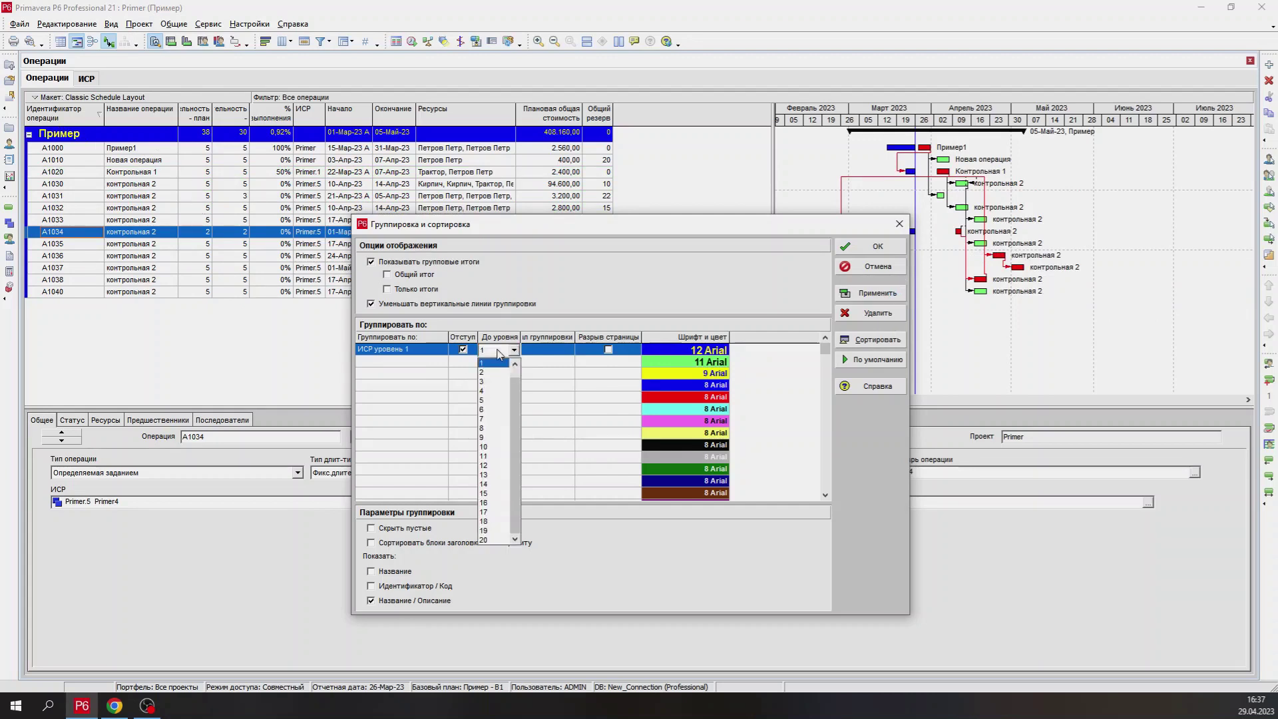
pyautogui.click(493, 398)
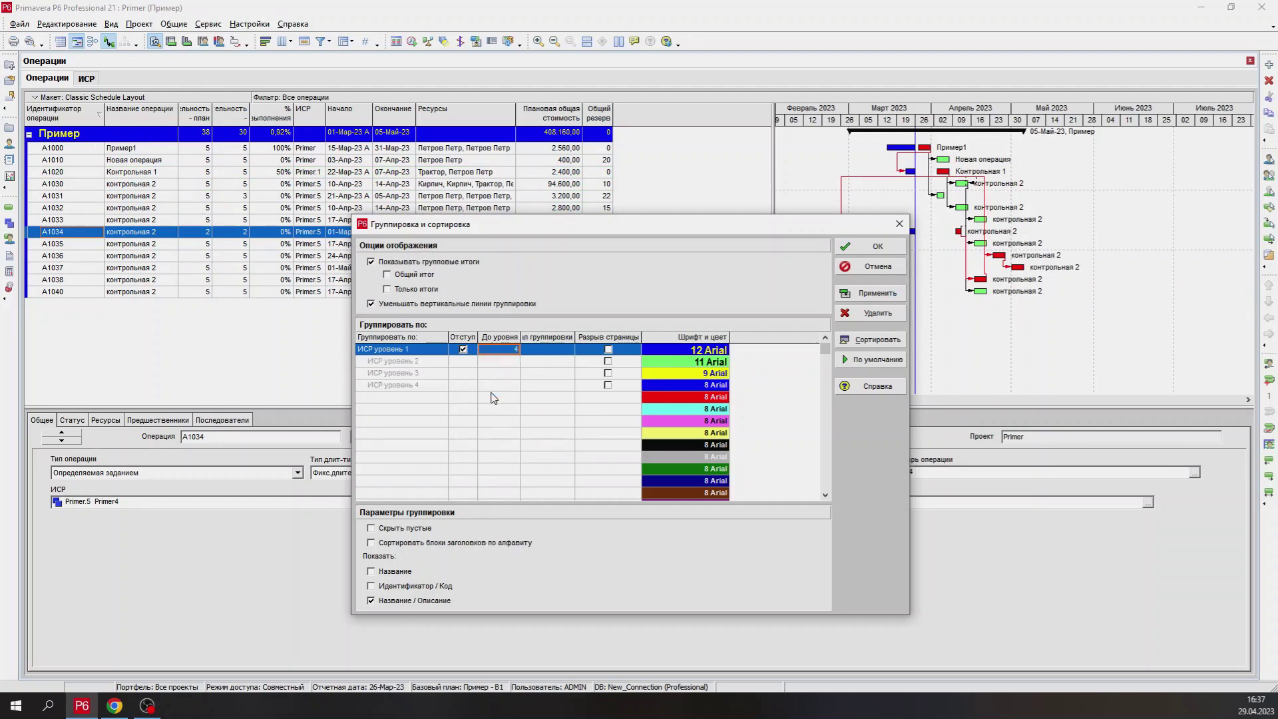
pyautogui.click(877, 293)
# - Turn off the indent (Отступ) for the ИСР grouping and apply, then restore the indent and apply again
pyautogui.click(463, 351)
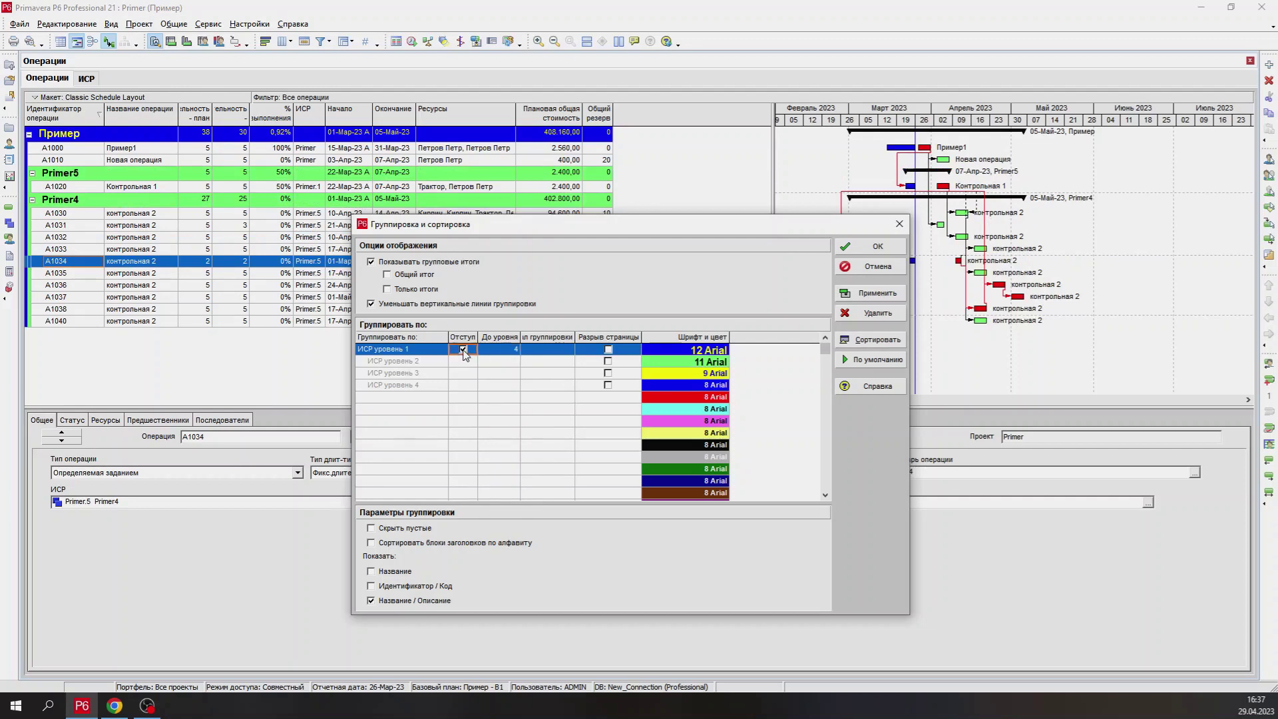
pyautogui.click(463, 350)
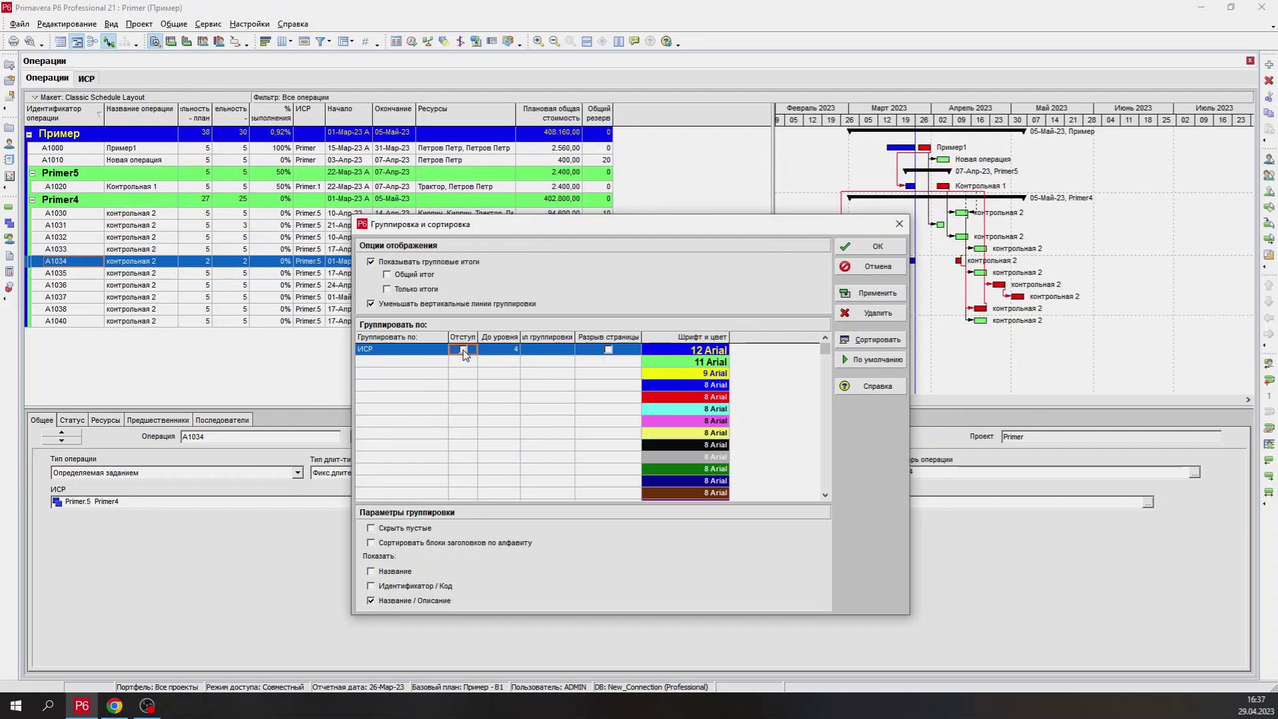
pyautogui.click(875, 294)
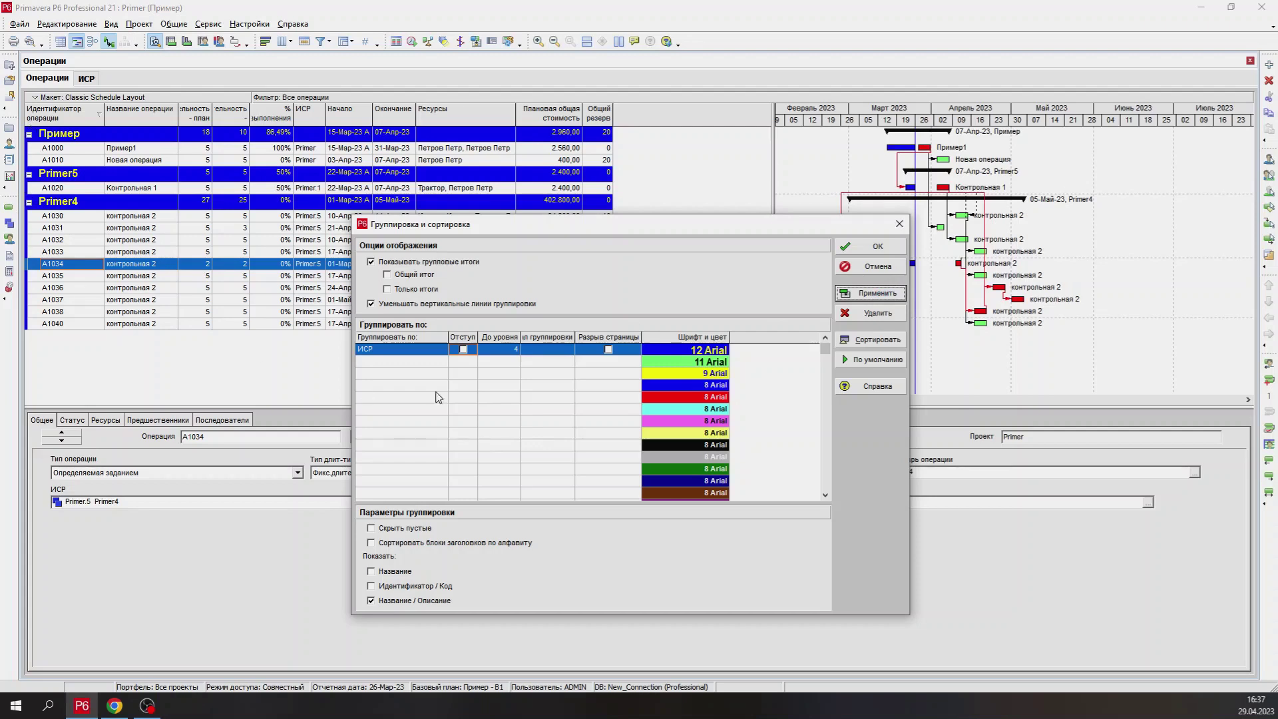
pyautogui.click(463, 349)
pyautogui.click(873, 294)
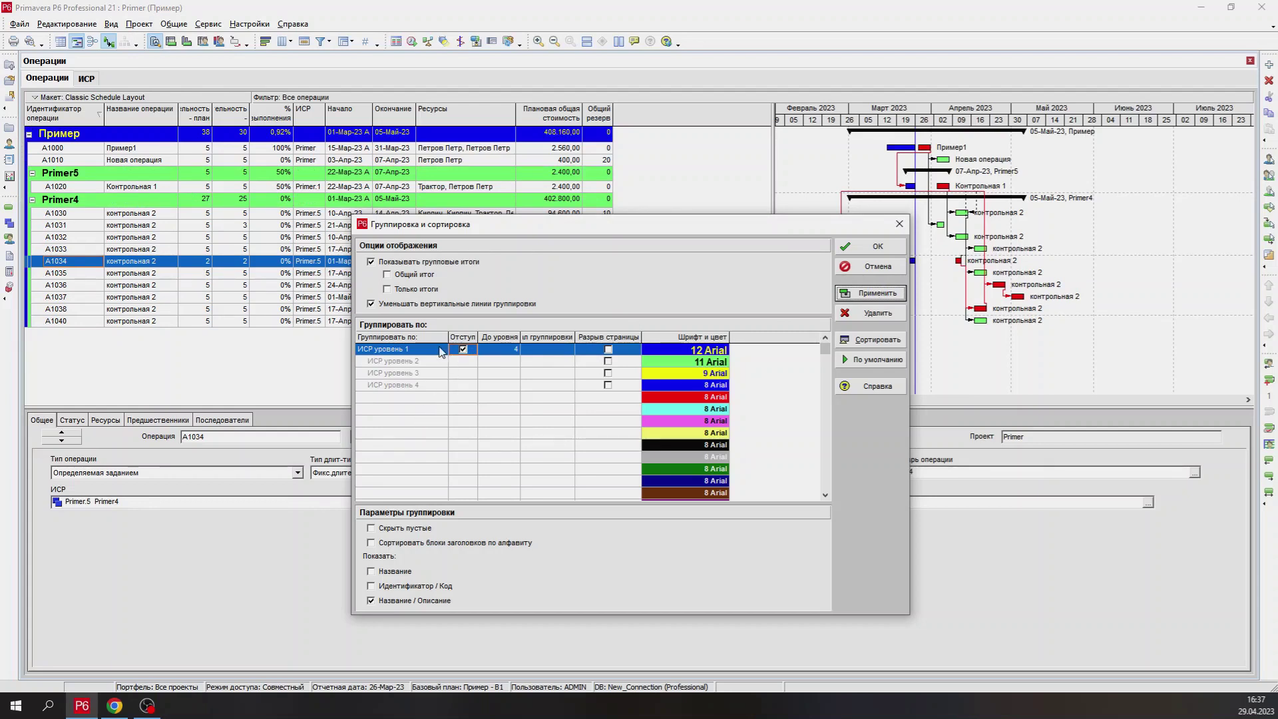
# - Set the ИСР grouping depth (До уровня) to Все
pyautogui.click(493, 353)
pyautogui.click(492, 353)
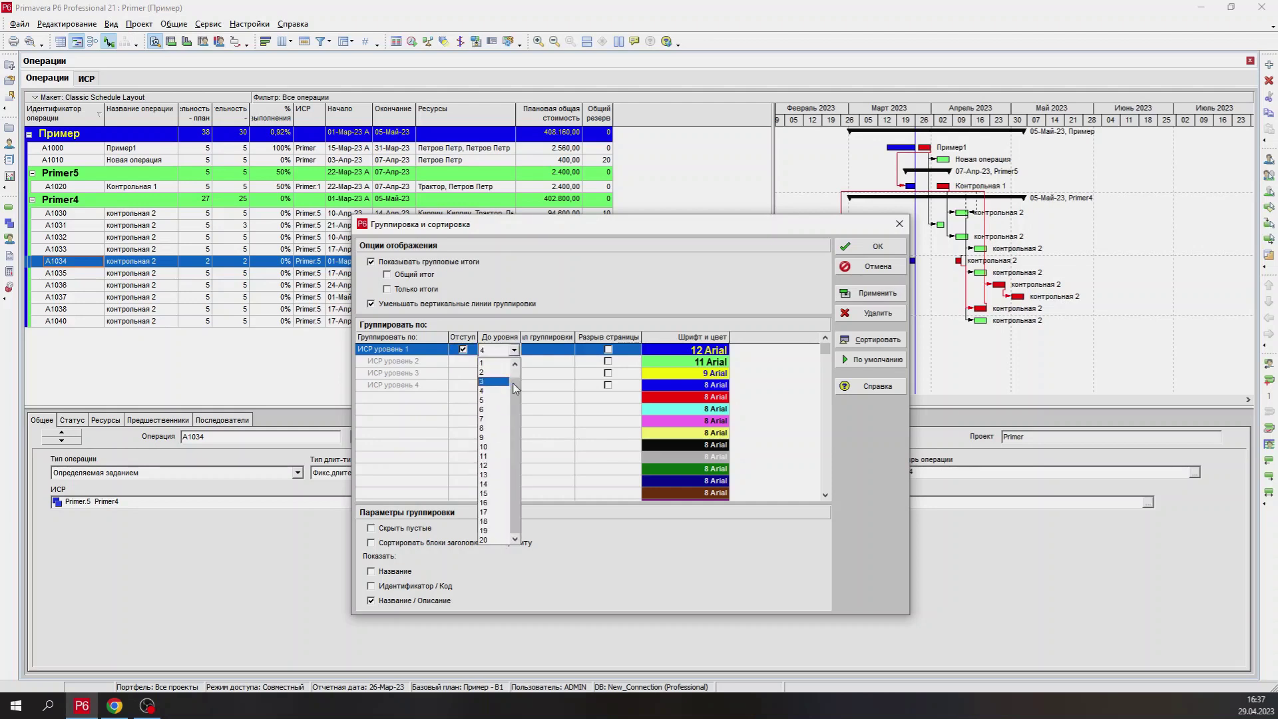
pyautogui.click(500, 387)
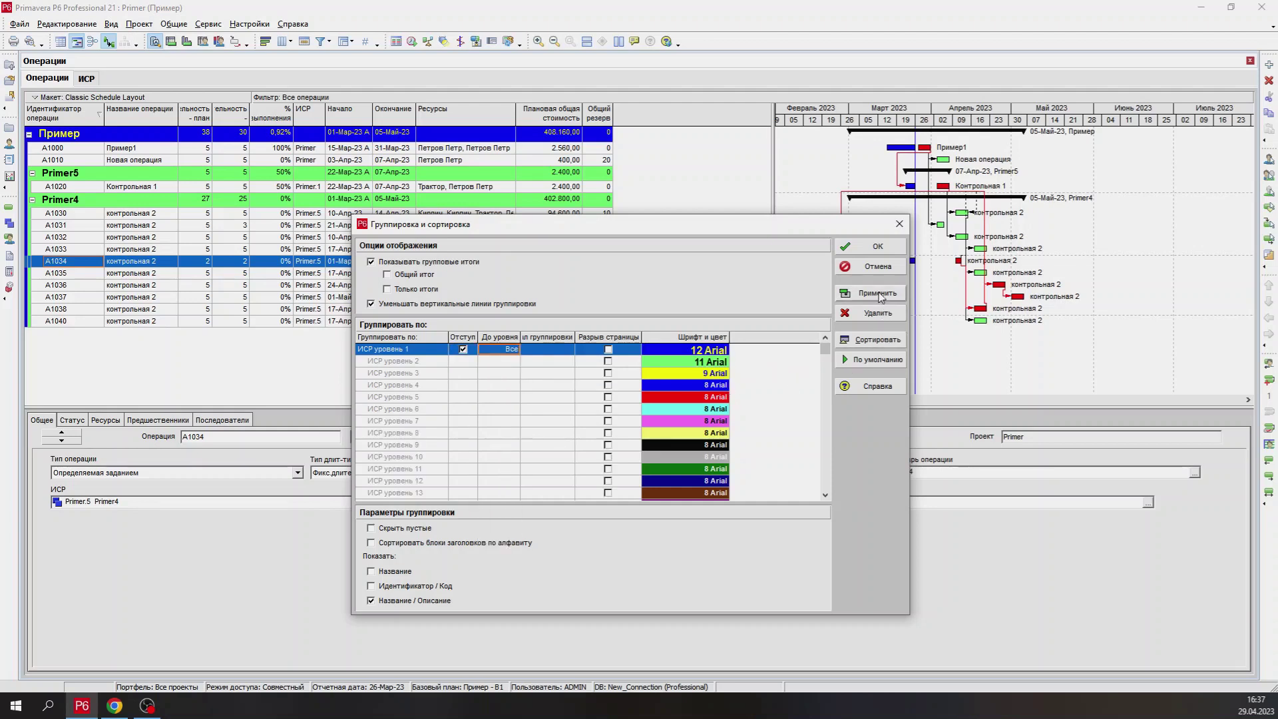
# - Examine the lower ИСР levels in the grouping list, down to level 20
pyautogui.click(554, 383)
pyautogui.scroll(-3, 805, 432)
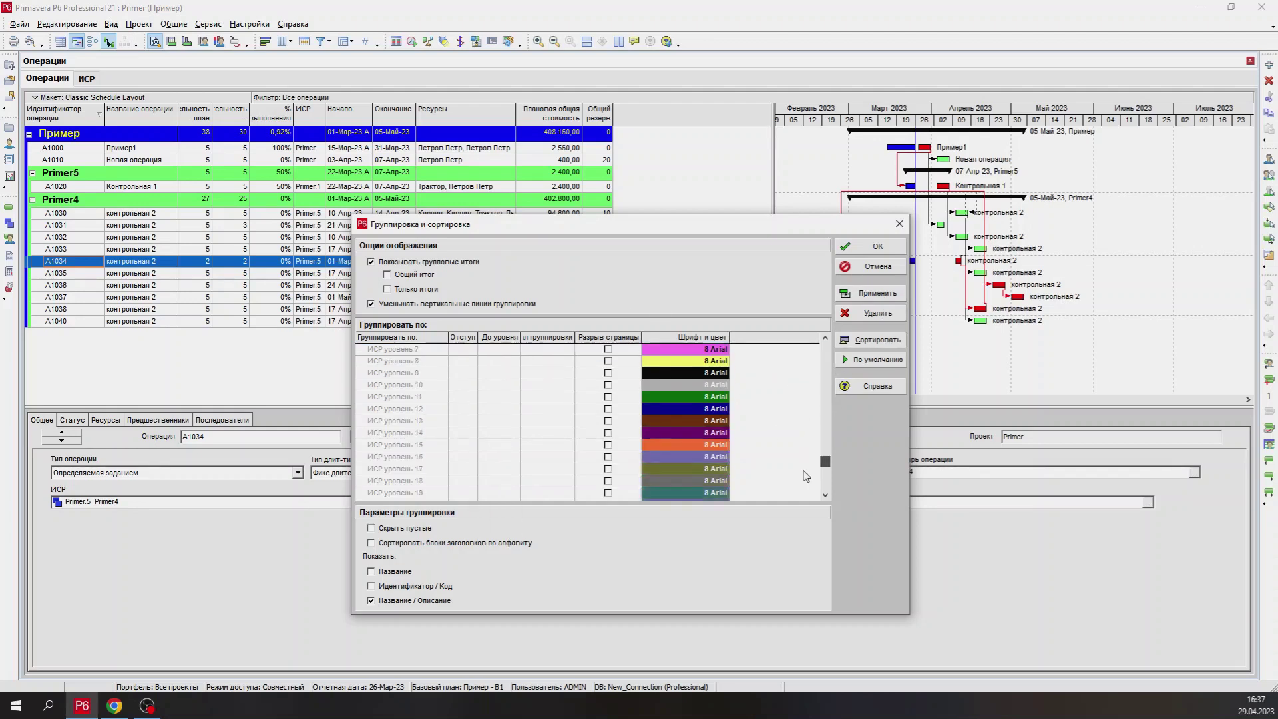
pyautogui.click(402, 409)
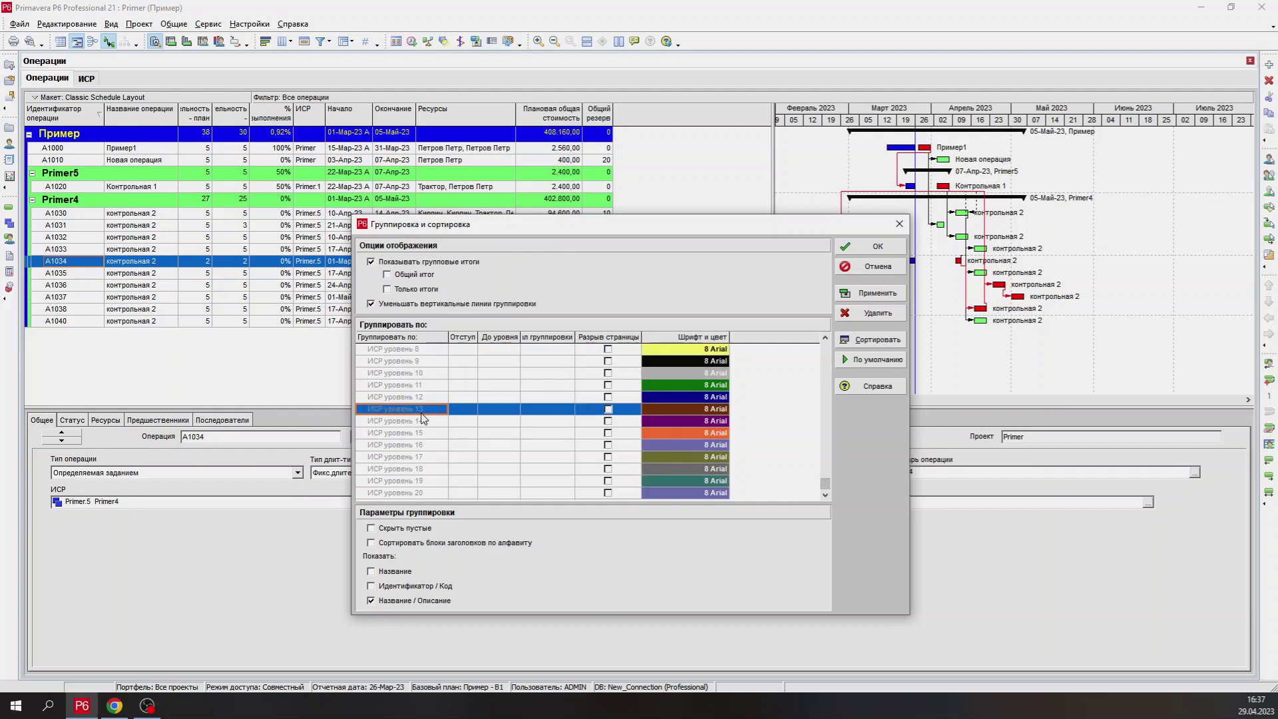
pyautogui.click(422, 385)
pyautogui.click(426, 374)
pyautogui.click(428, 362)
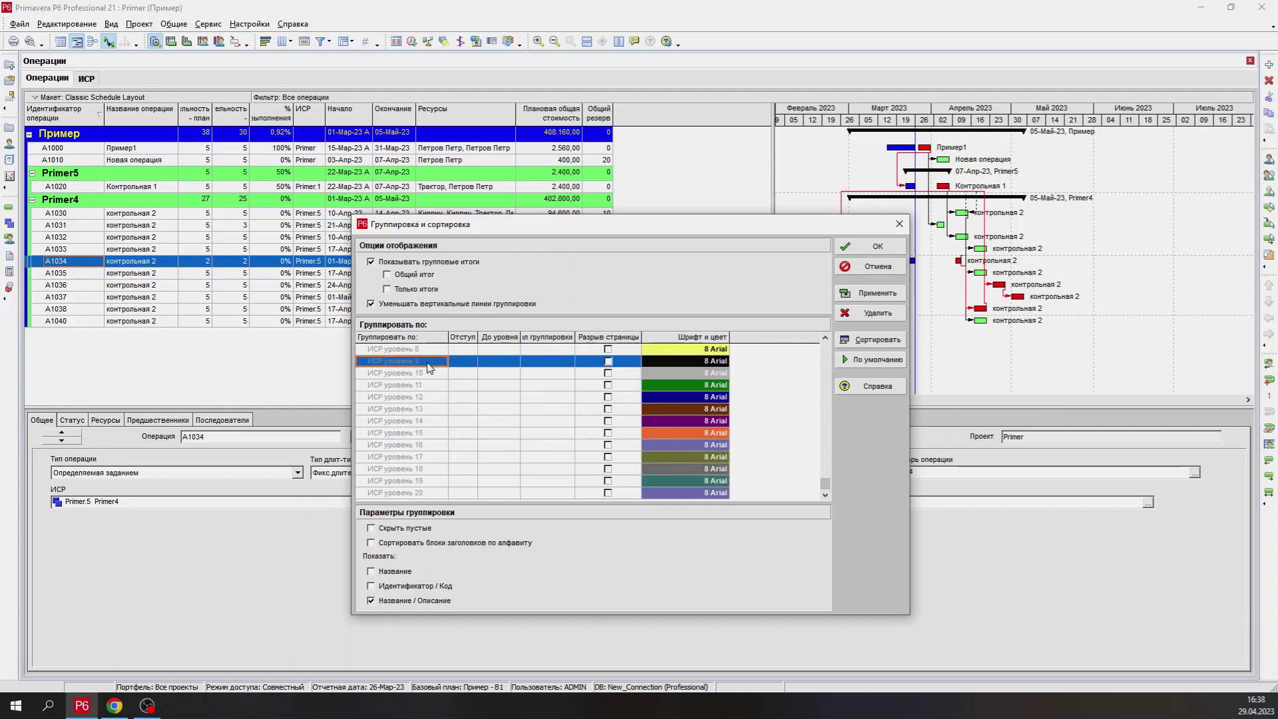
pyautogui.moveTo(825, 486); pyautogui.dragTo(825, 345)
# - Set the ИСР grouping depth (До уровня) to 3 and apply it
pyautogui.click(499, 349)
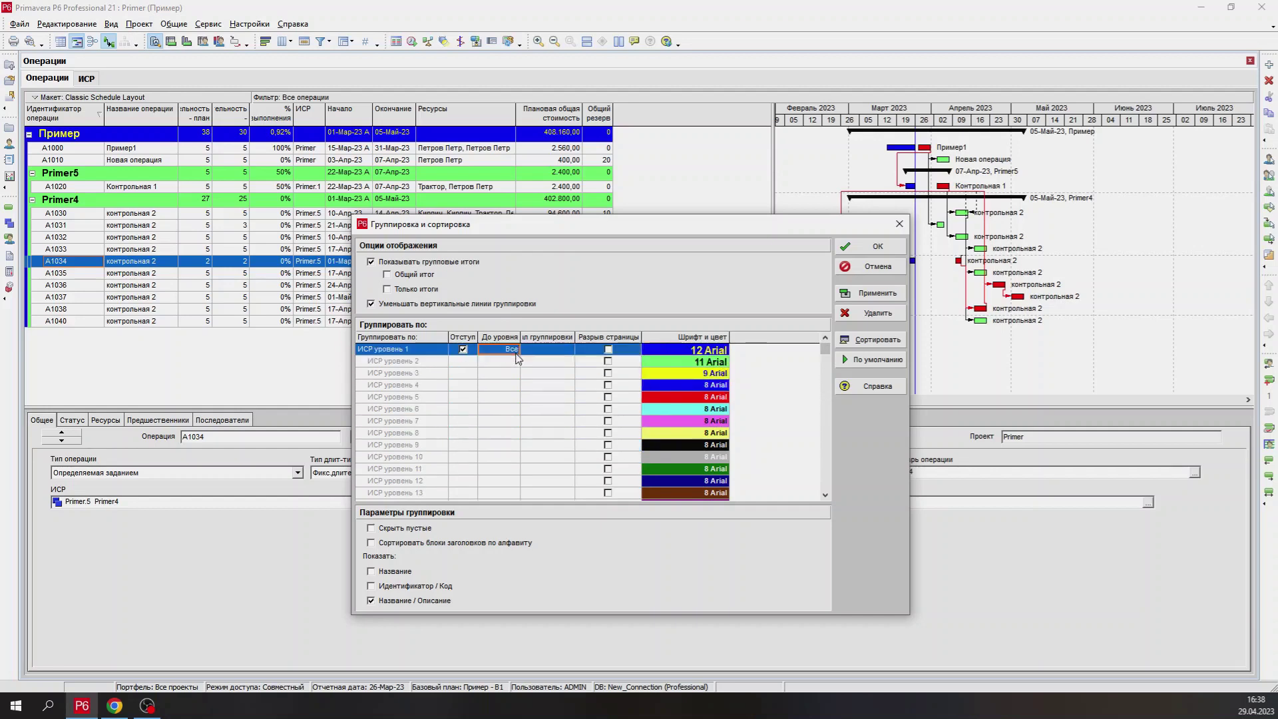
pyautogui.click(499, 349)
pyautogui.click(492, 395)
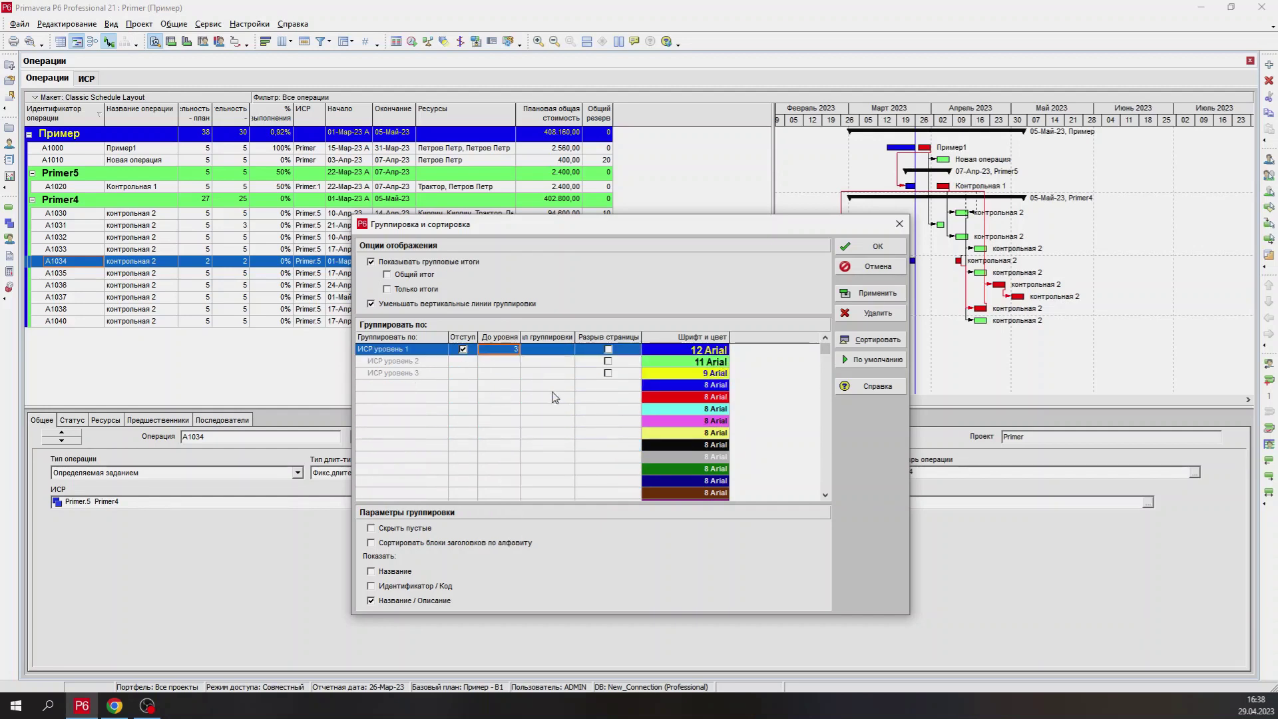
pyautogui.click(877, 293)
# - Add a second grouping by Календарь below the ИСР levels, set its До уровня to 3, and apply
pyautogui.click(417, 386)
pyautogui.click(417, 386)
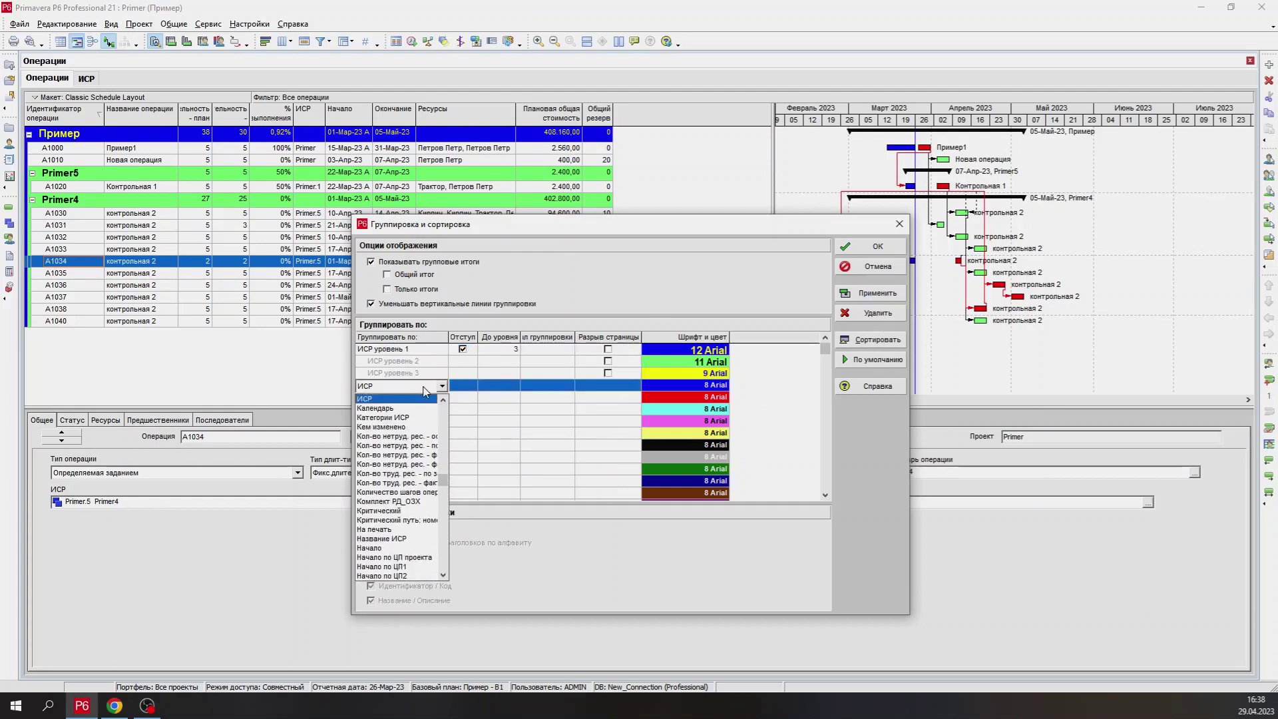
pyautogui.click(406, 409)
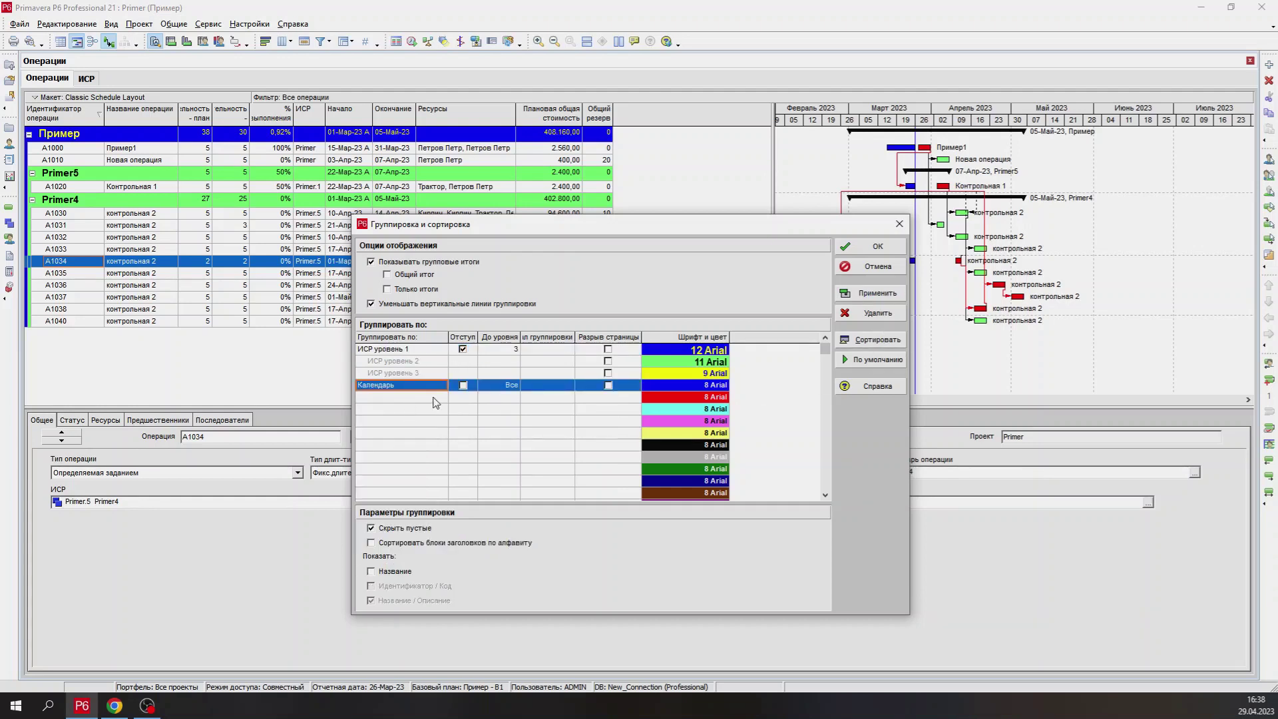
pyautogui.click(504, 387)
pyautogui.click(504, 387)
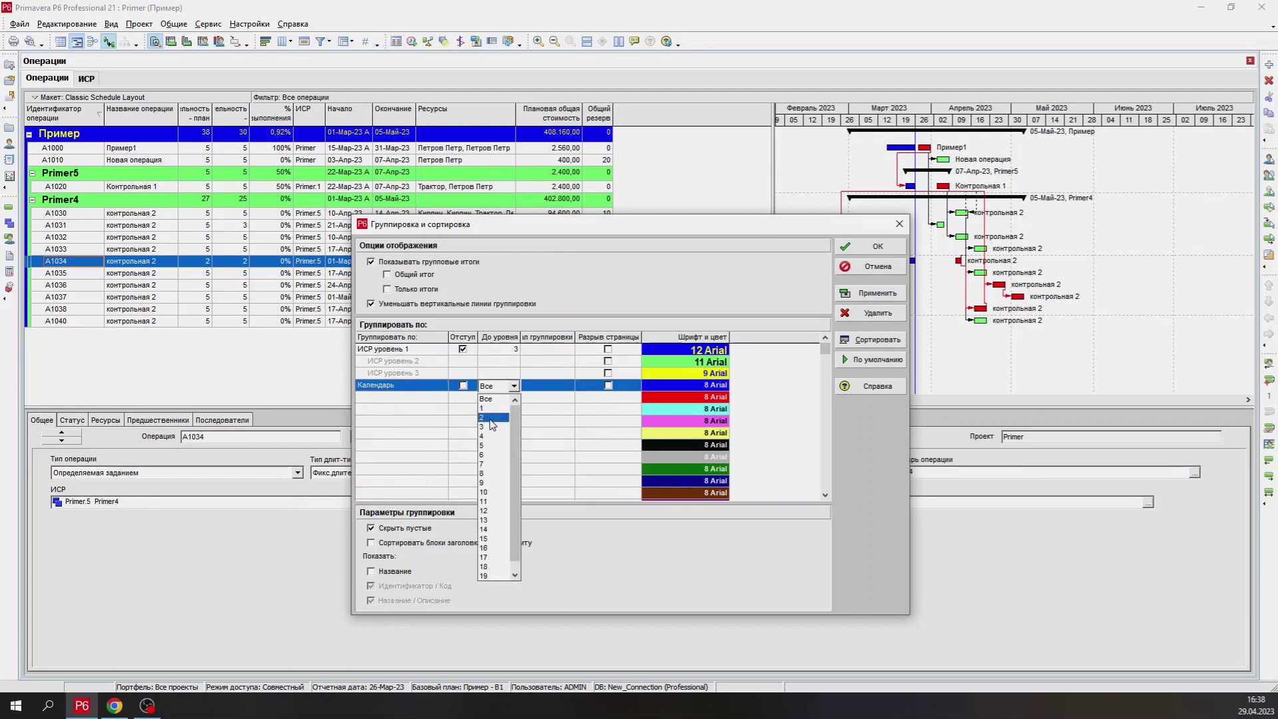
pyautogui.click(485, 427)
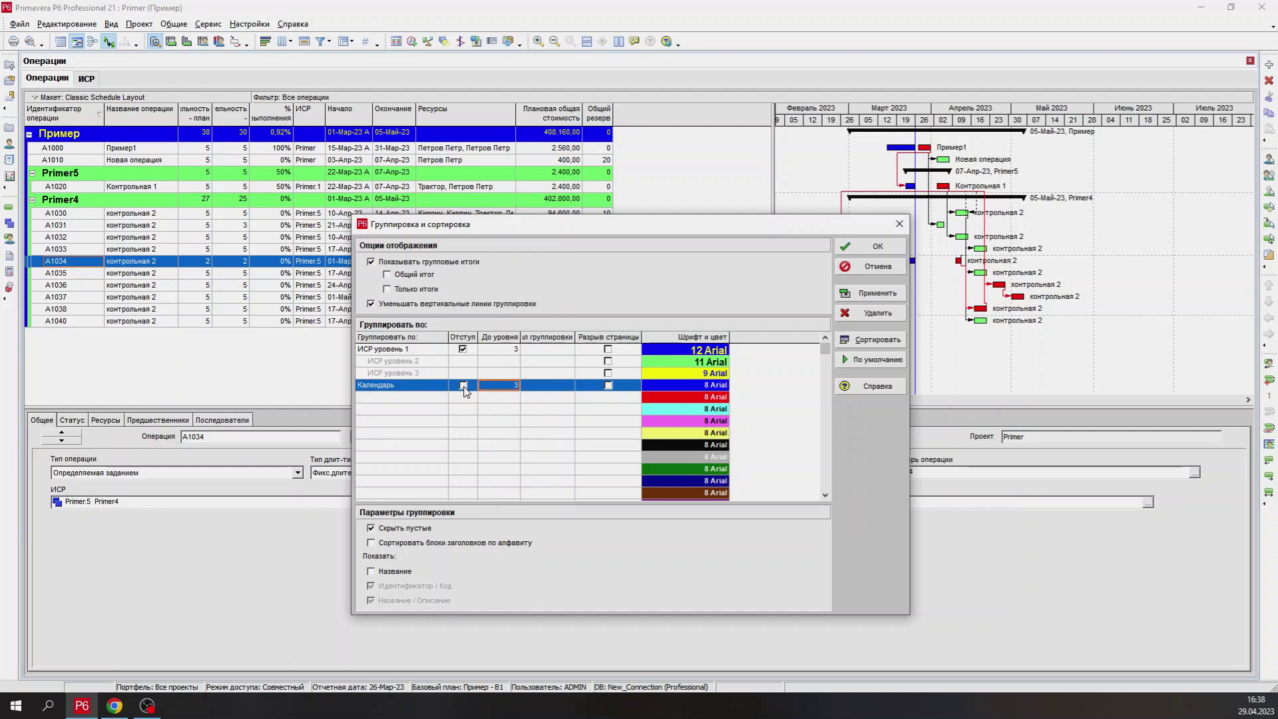
pyautogui.click(882, 294)
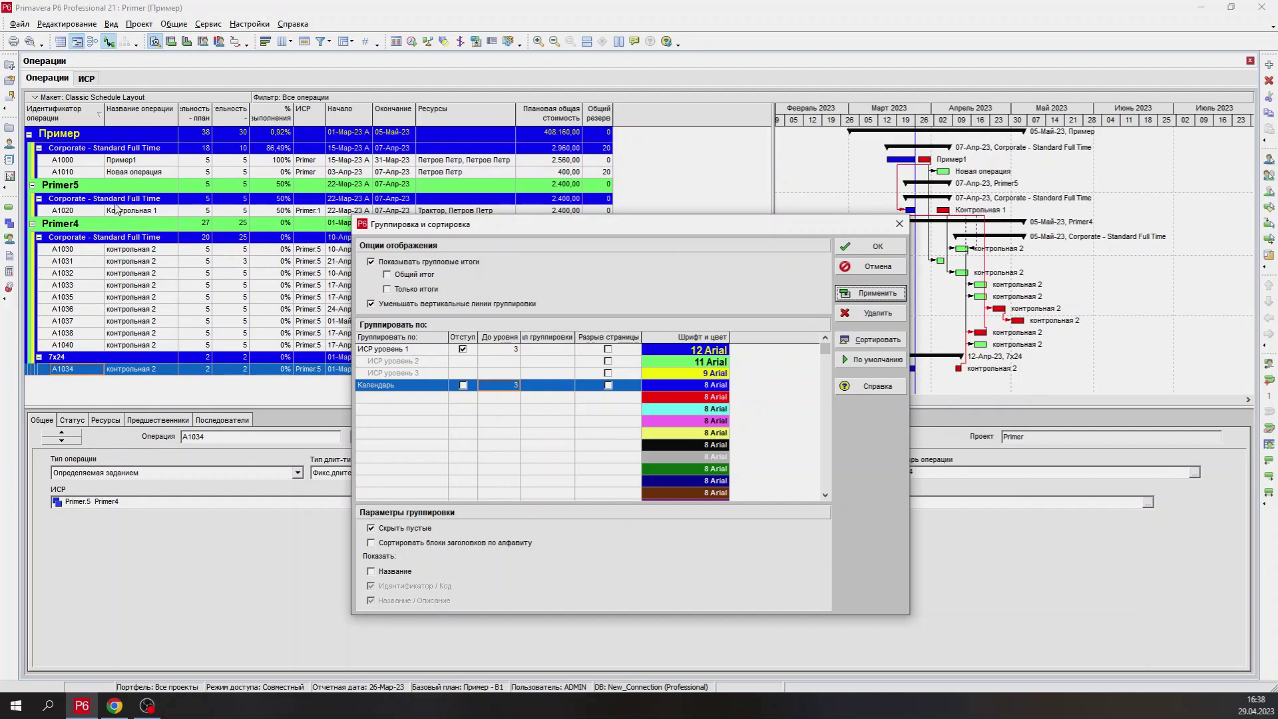
# - Widen the Интервал группировки column in the grouping list so its full heading fits
pyautogui.click(73, 273)
pyautogui.moveTo(433, 224); pyautogui.dragTo(489, 213)
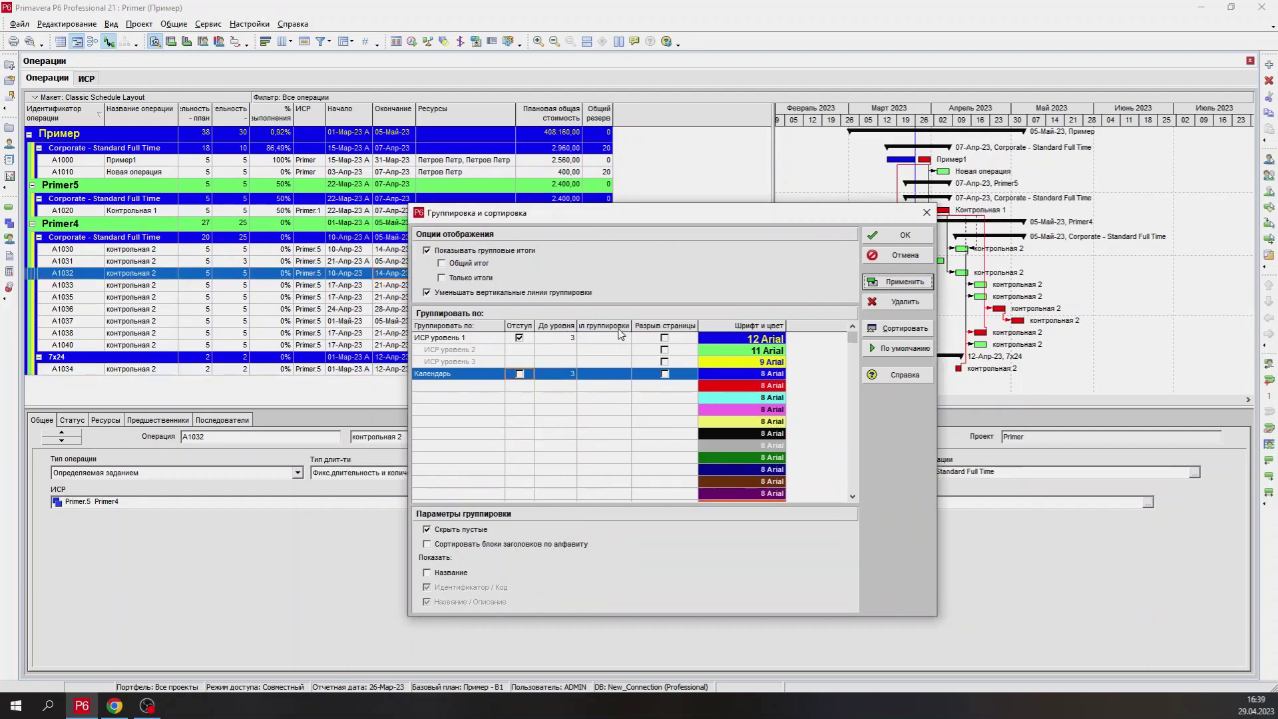
pyautogui.moveTo(632, 326); pyautogui.dragTo(663, 326)
# - Add a third grouping by Плановая общая стоимость with a grouping interval of 10000 and apply it
pyautogui.click(483, 386)
pyautogui.click(498, 386)
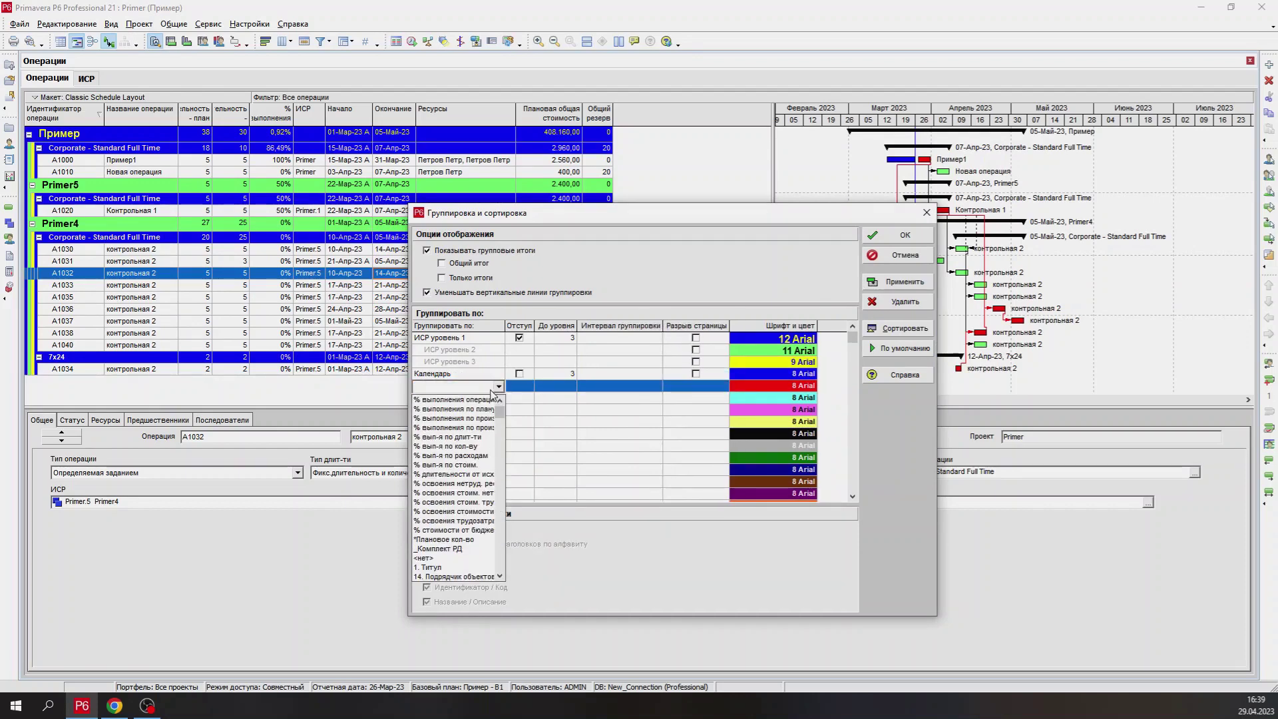
pyautogui.moveTo(499, 411); pyautogui.dragTo(498, 517)
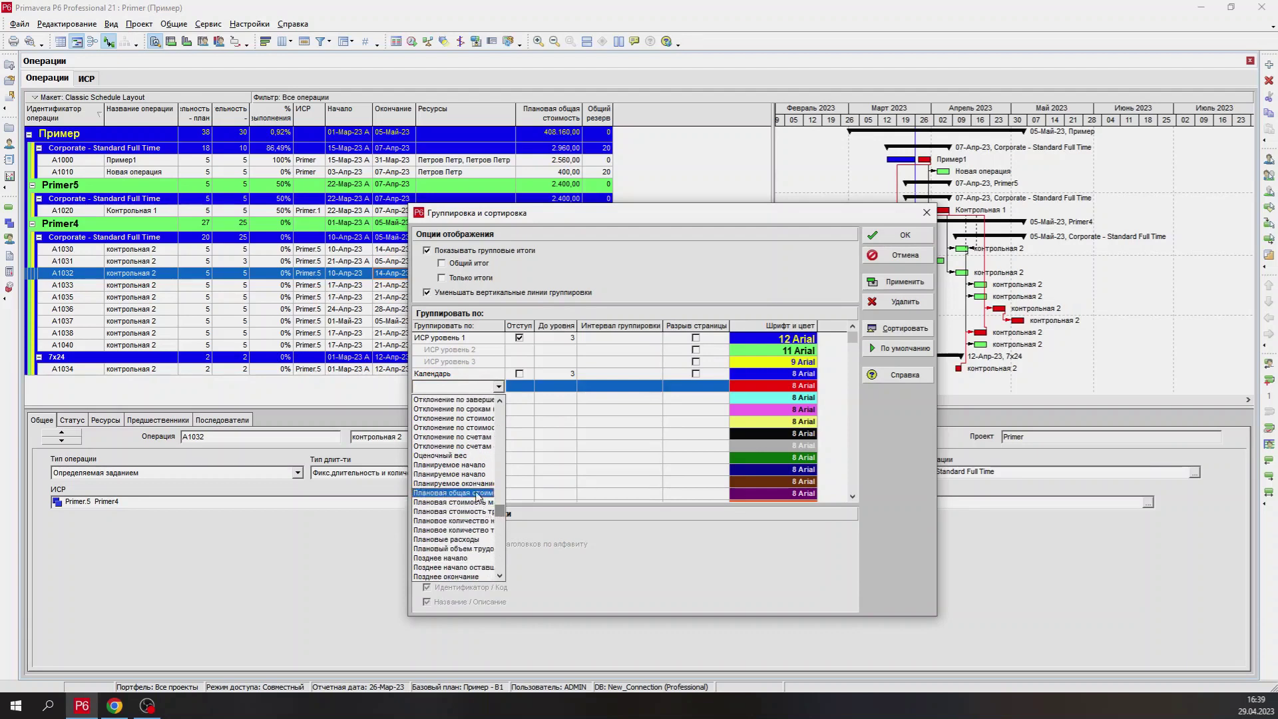
pyautogui.click(475, 494)
pyautogui.click(612, 387)
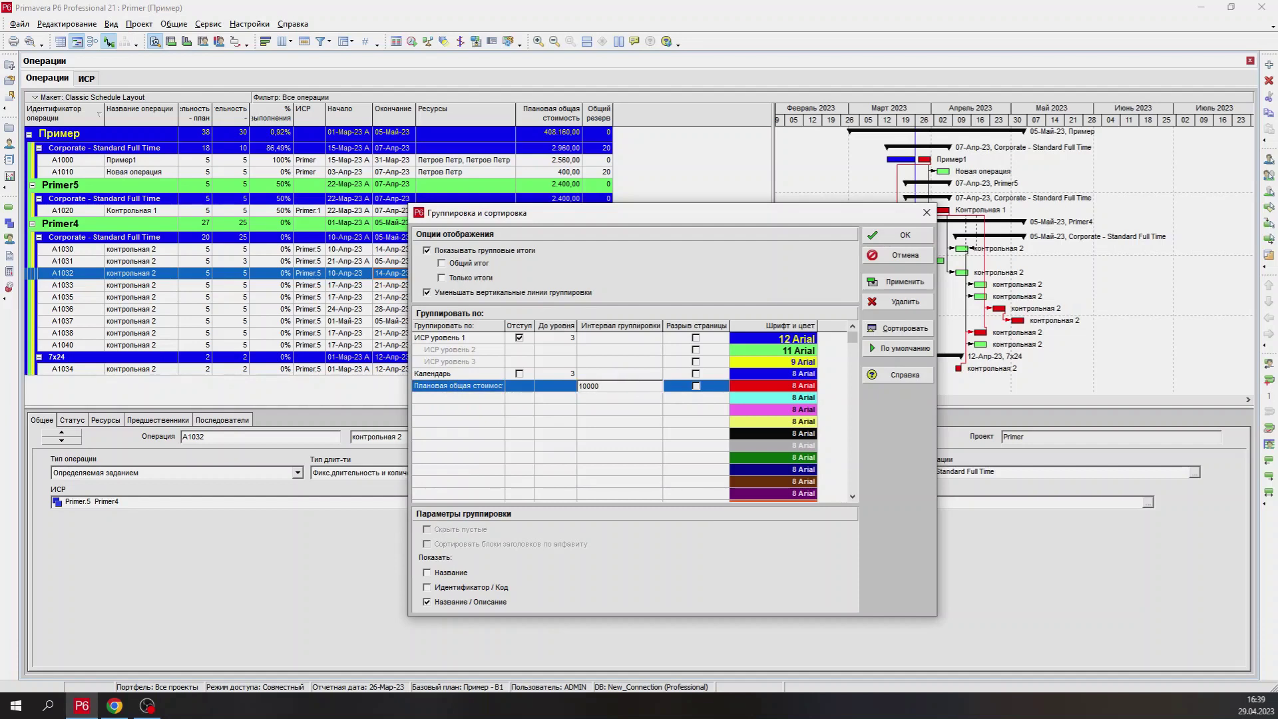
pyautogui.click(623, 420)
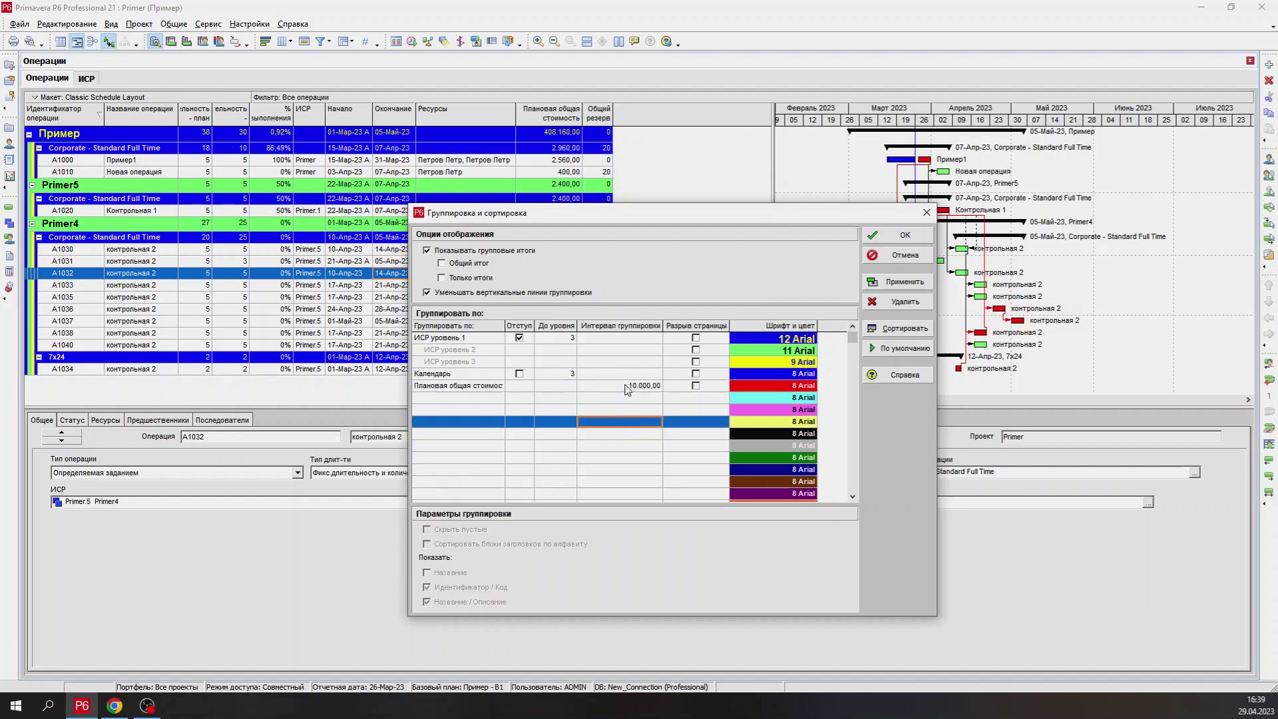
pyautogui.click(892, 282)
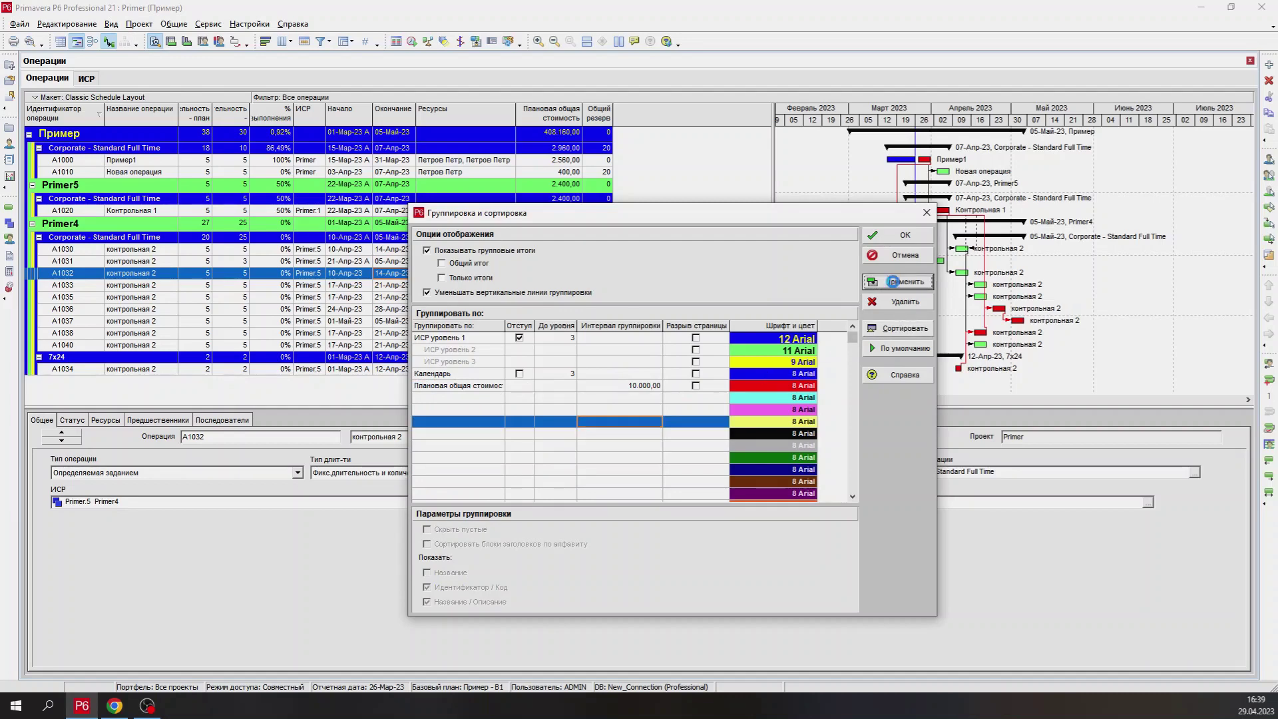
pyautogui.moveTo(678, 214); pyautogui.dragTo(801, 221)
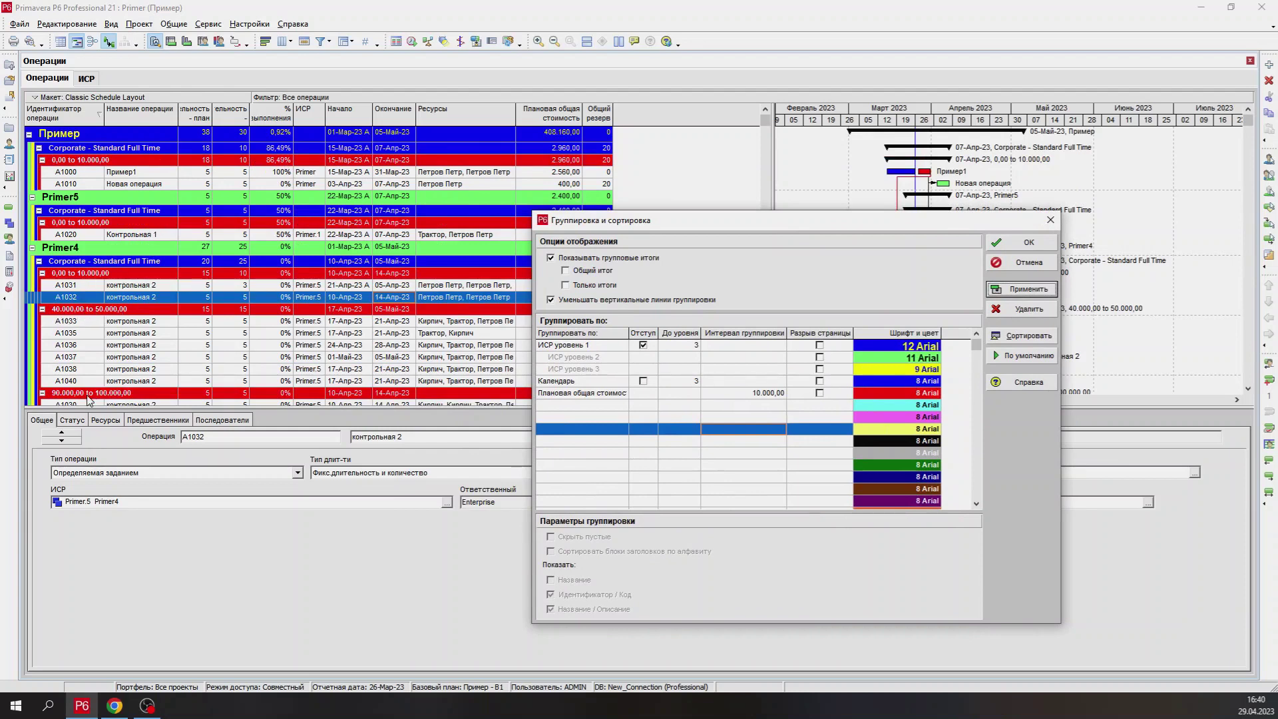
# - Change the Плановая общая стоимость grouping band colour to light red and apply it
pyautogui.moveTo(767, 226); pyautogui.dragTo(689, 129)
pyautogui.click(825, 300)
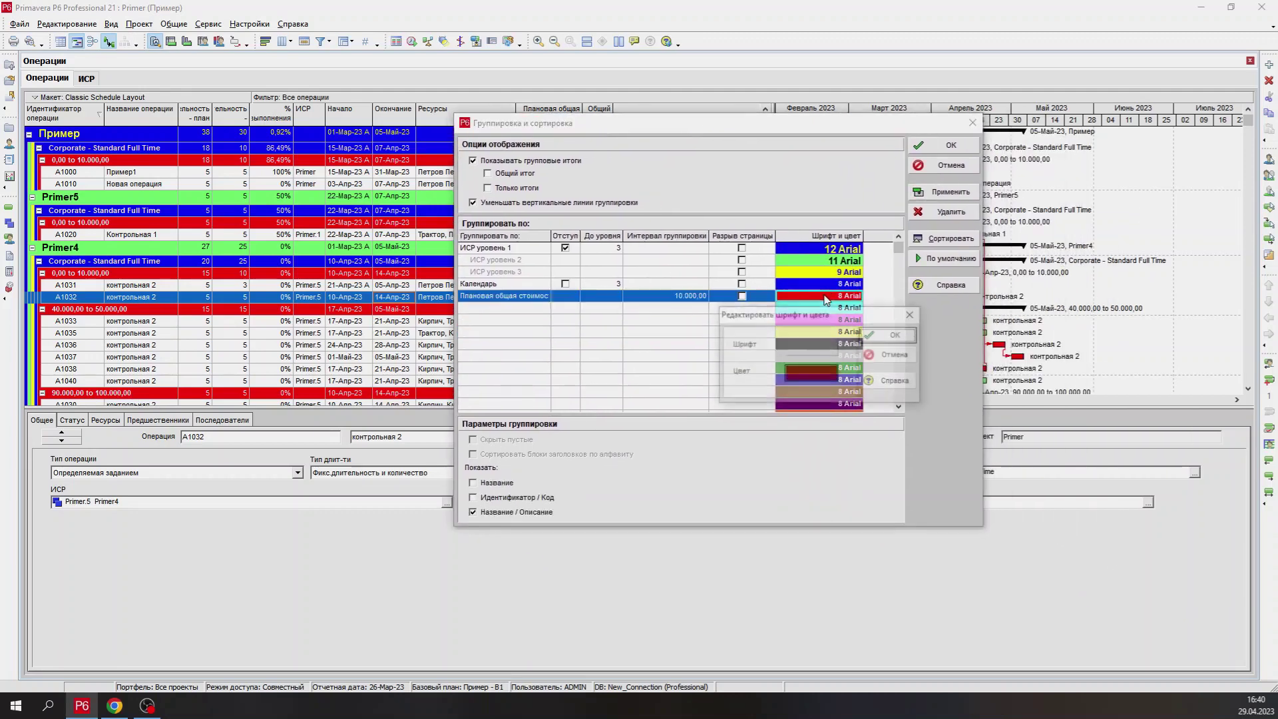
pyautogui.click(827, 375)
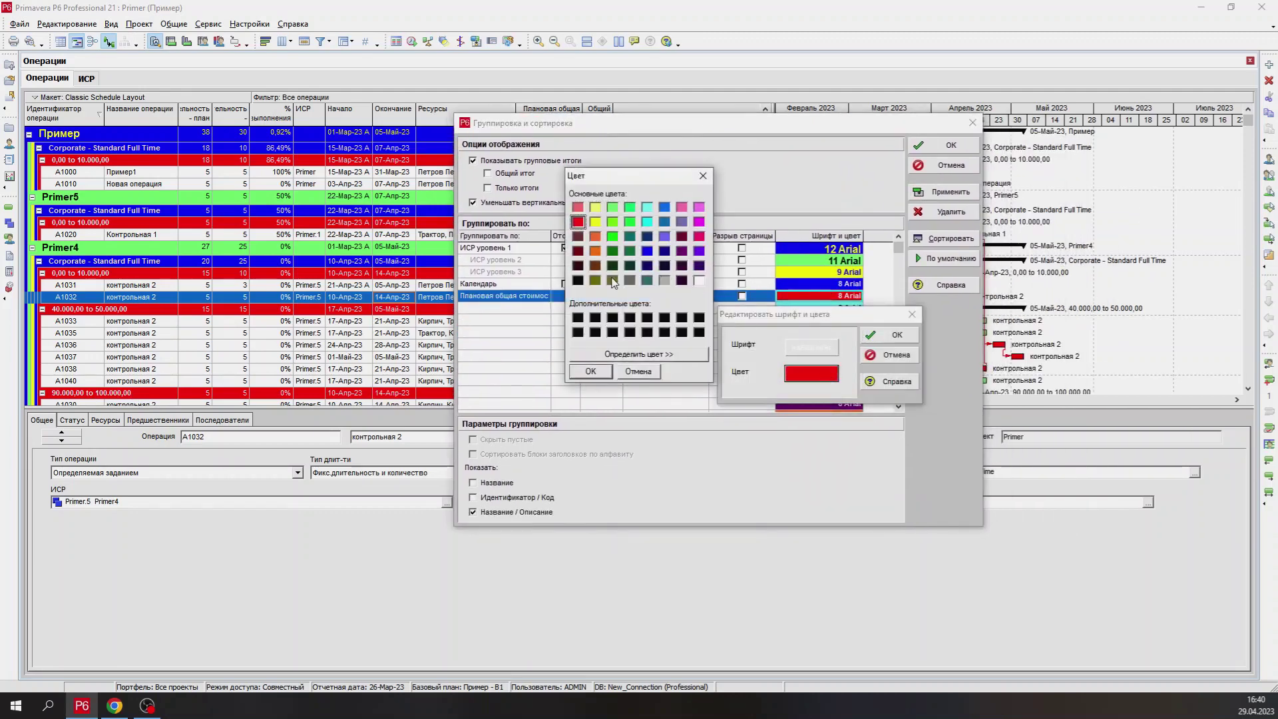
pyautogui.click(578, 207)
pyautogui.click(590, 370)
pyautogui.click(891, 334)
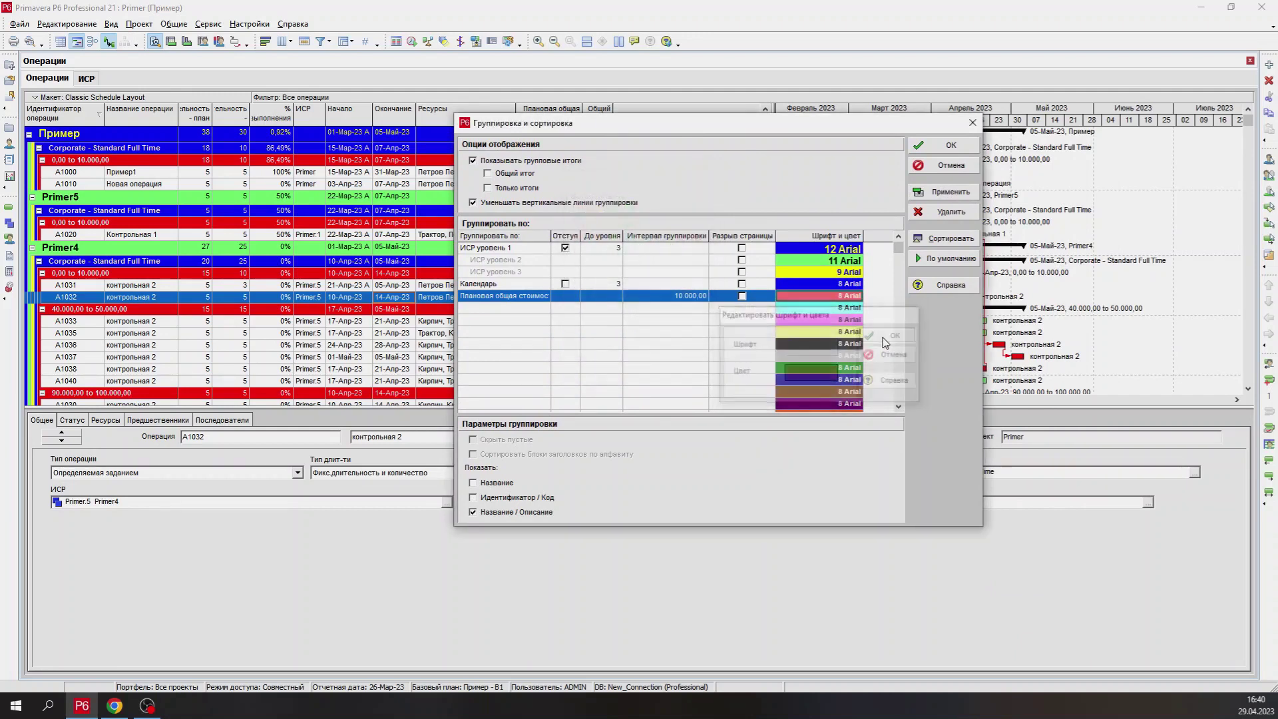
pyautogui.click(950, 191)
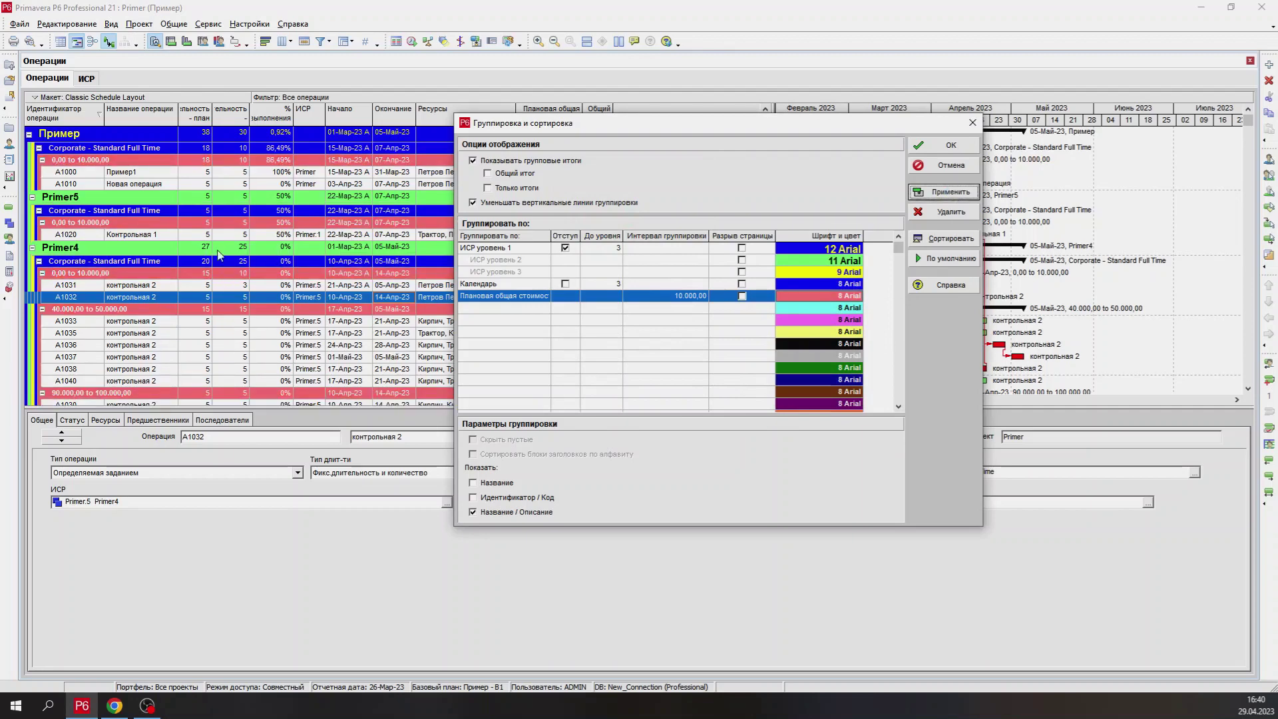
# - Delete the Плановая общая стоимость and Календарь groupings, leaving only the ИСР levels
pyautogui.click(530, 298)
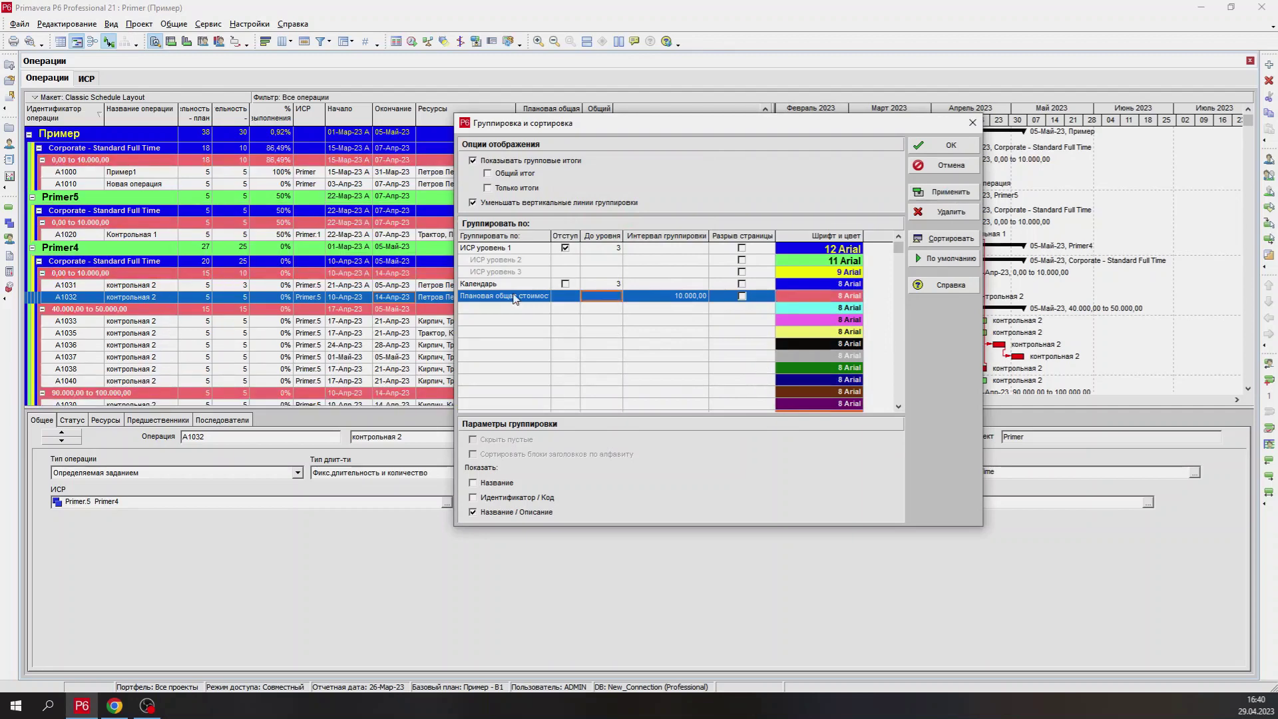
pyautogui.click(948, 211)
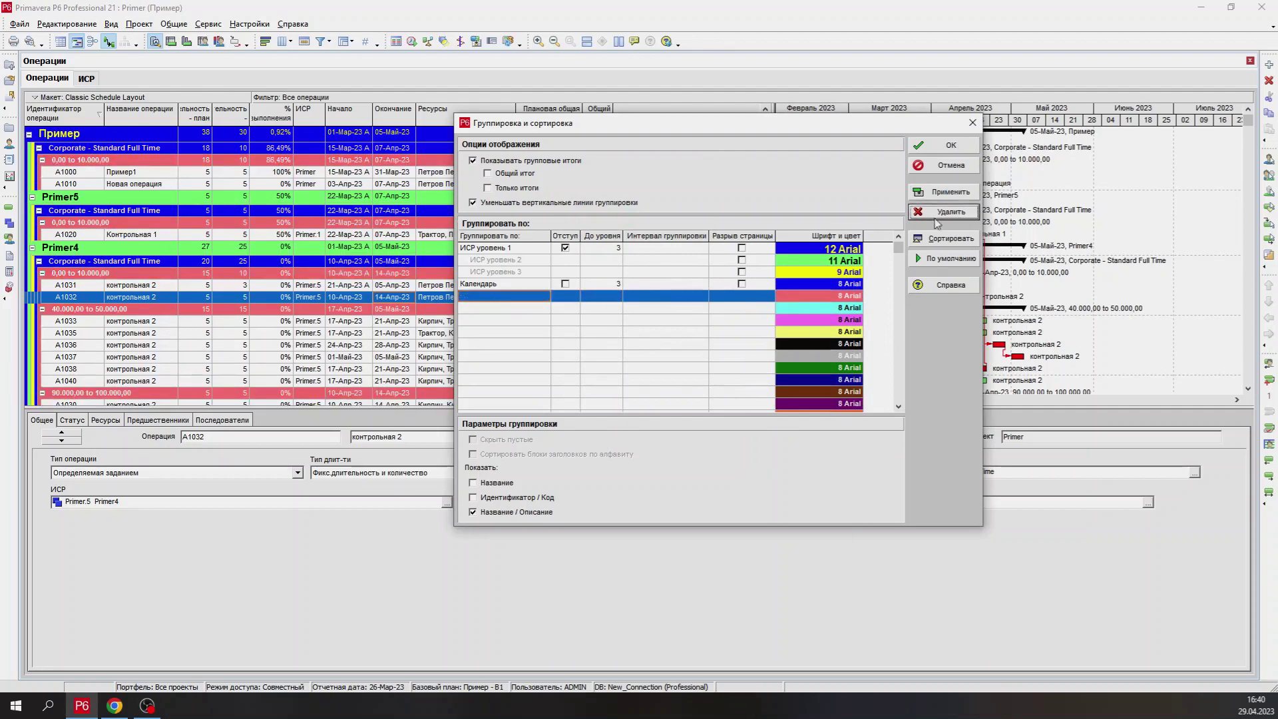
pyautogui.click(948, 211)
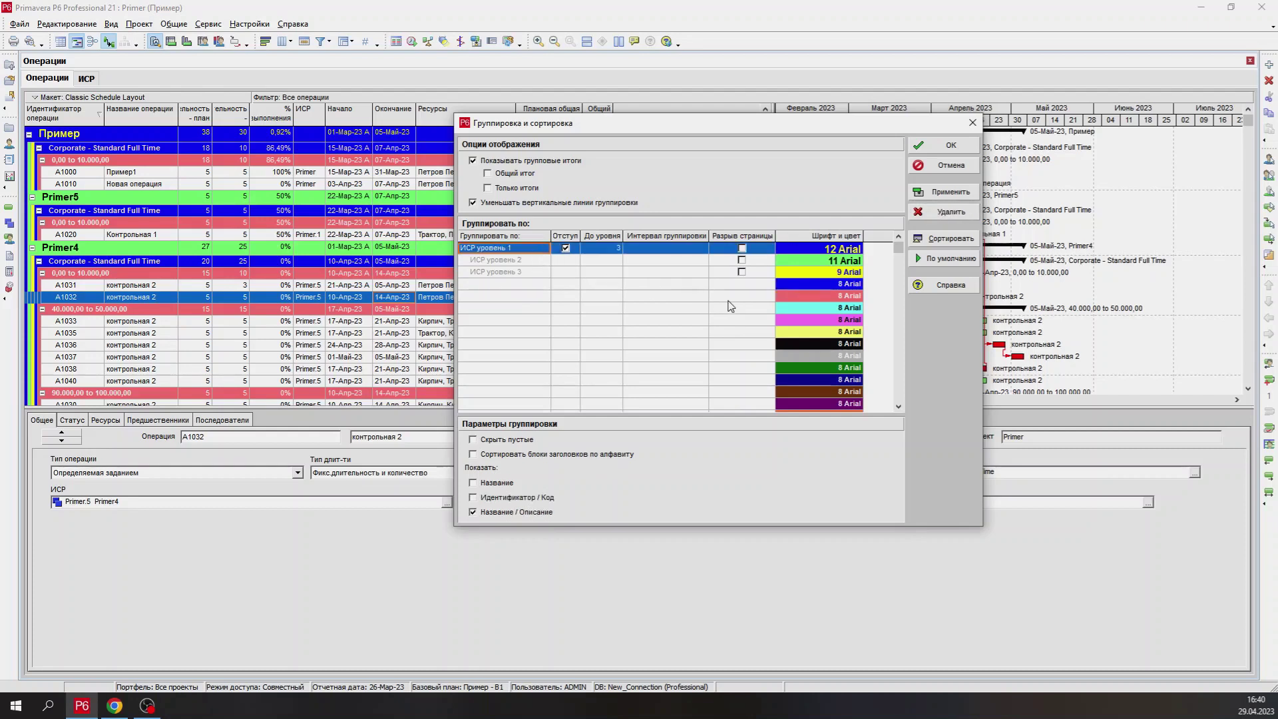
# - Enable Разрыв страницы for ИСР levels 1, 2 and 3 and apply the grouping
pyautogui.click(741, 248)
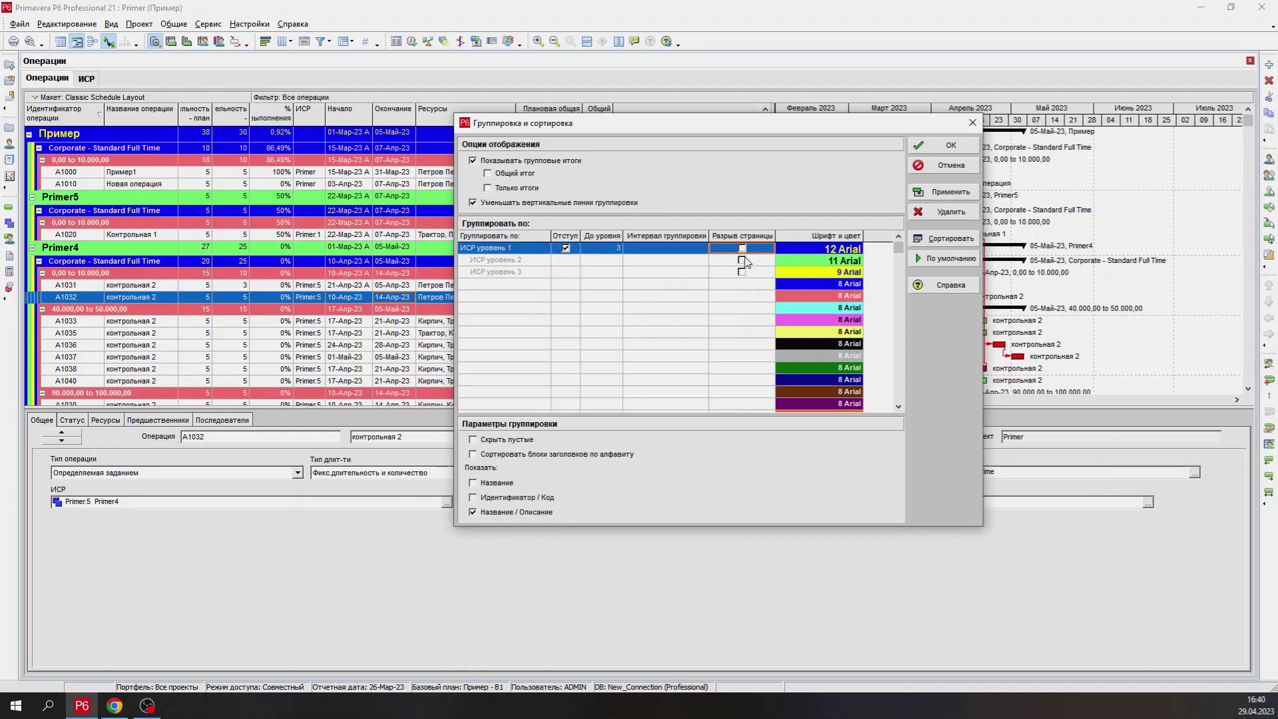
pyautogui.click(742, 248)
pyautogui.click(741, 259)
pyautogui.click(744, 273)
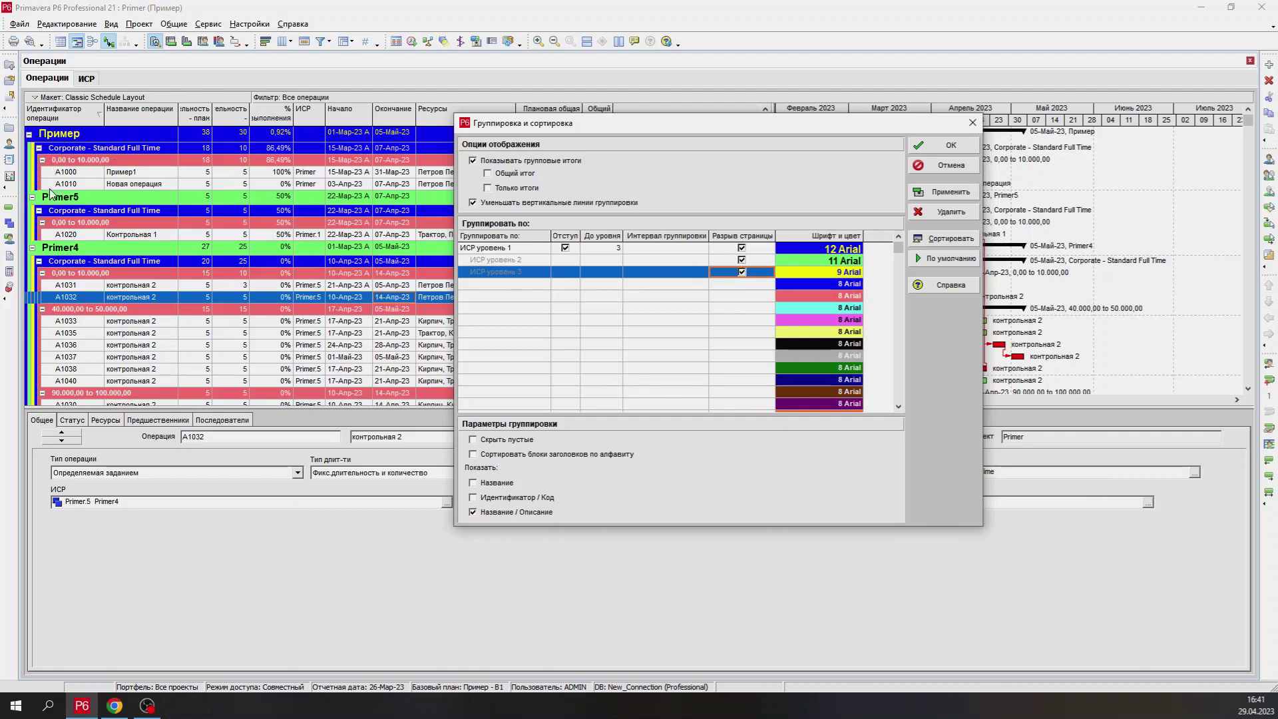
pyautogui.click(948, 192)
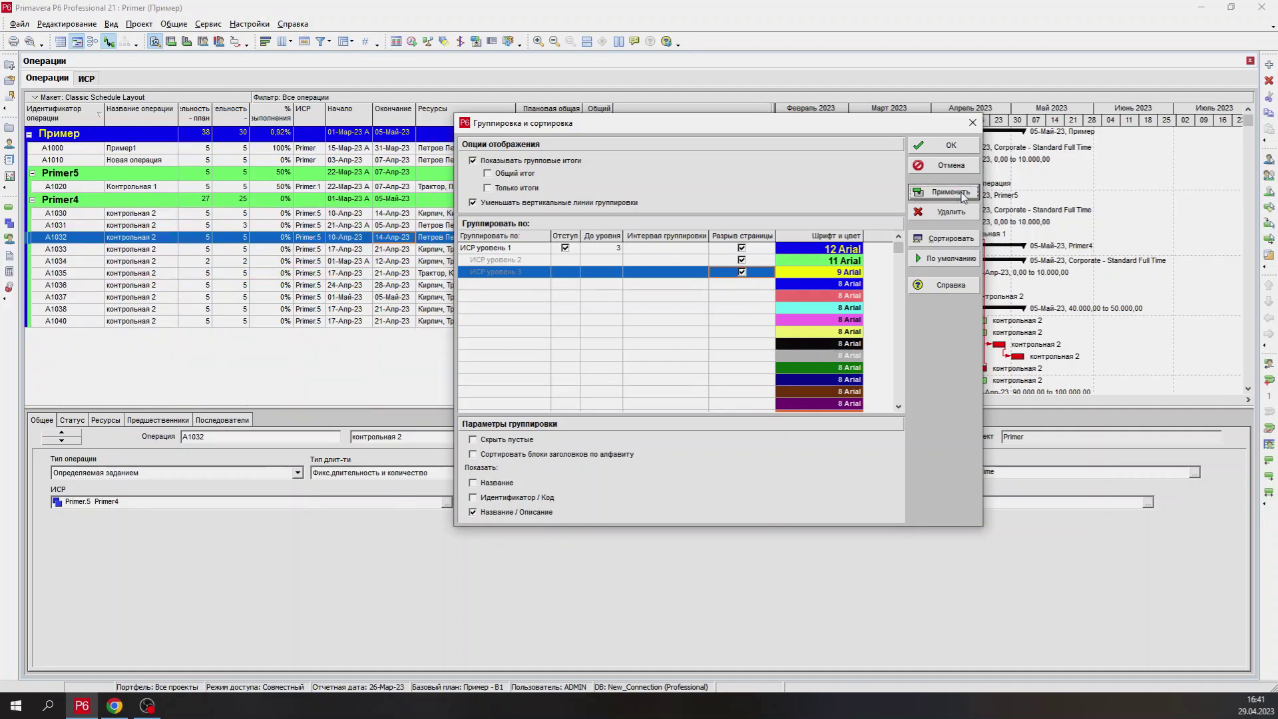
# - Clear Разрыв страницы for all three ИСР levels, leave Скрыть пустые off, and accept the grouping settings
pyautogui.click(742, 273)
pyautogui.click(742, 261)
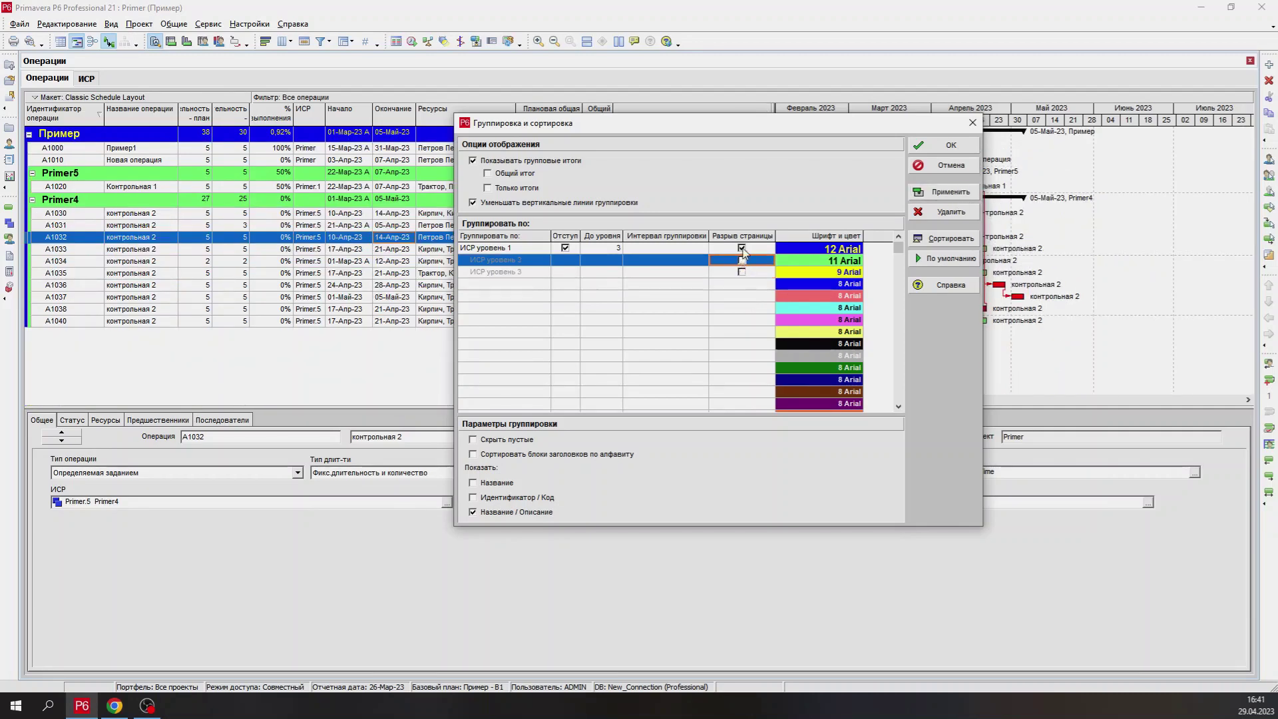
pyautogui.click(743, 250)
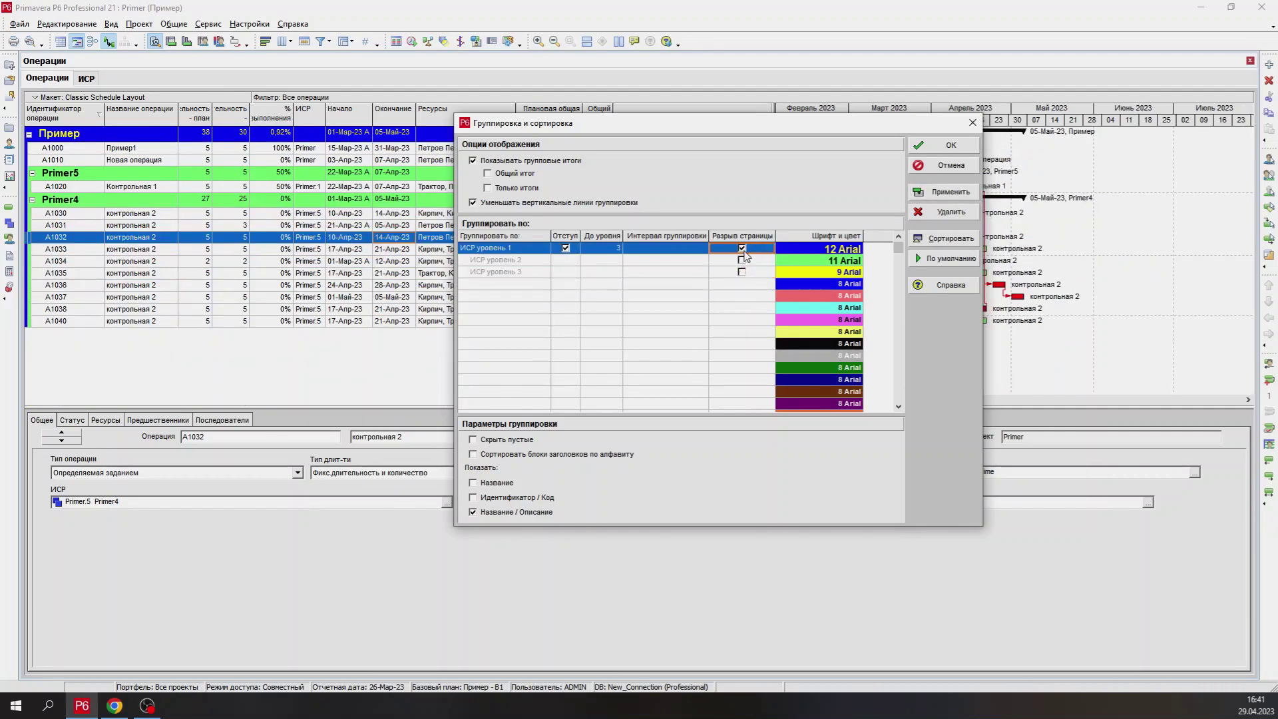
pyautogui.click(473, 440)
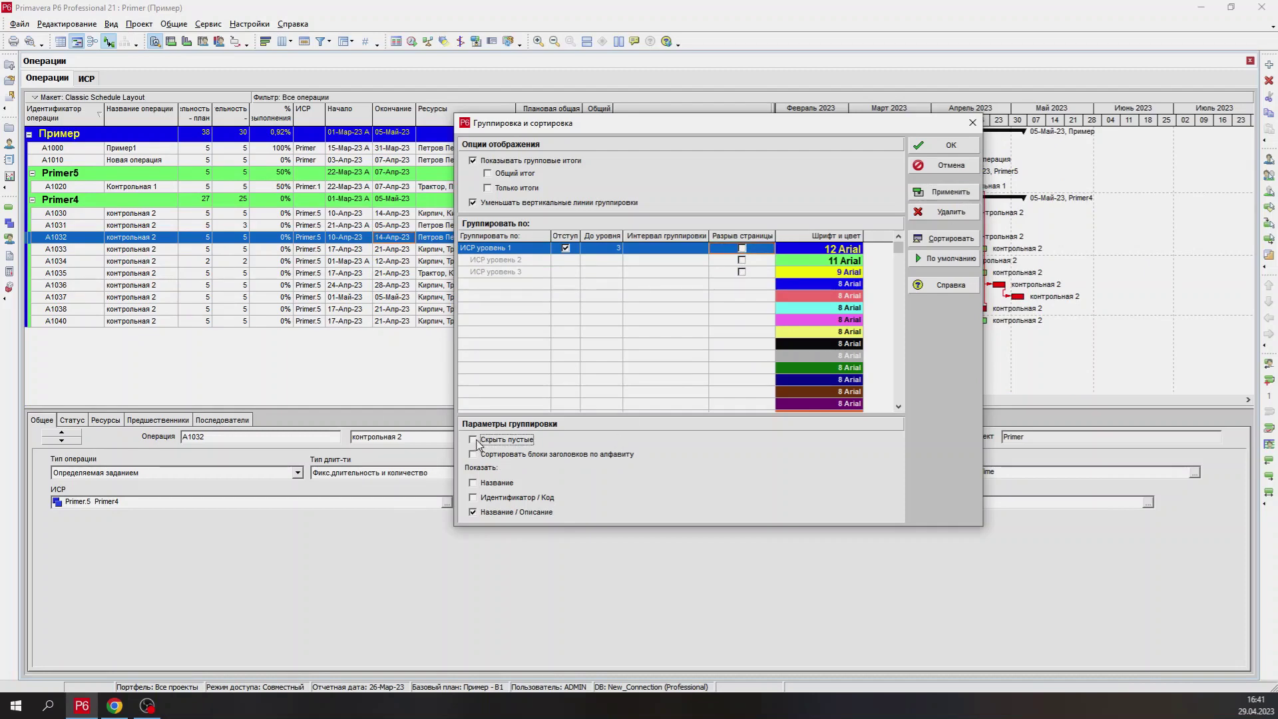
pyautogui.press('Return')
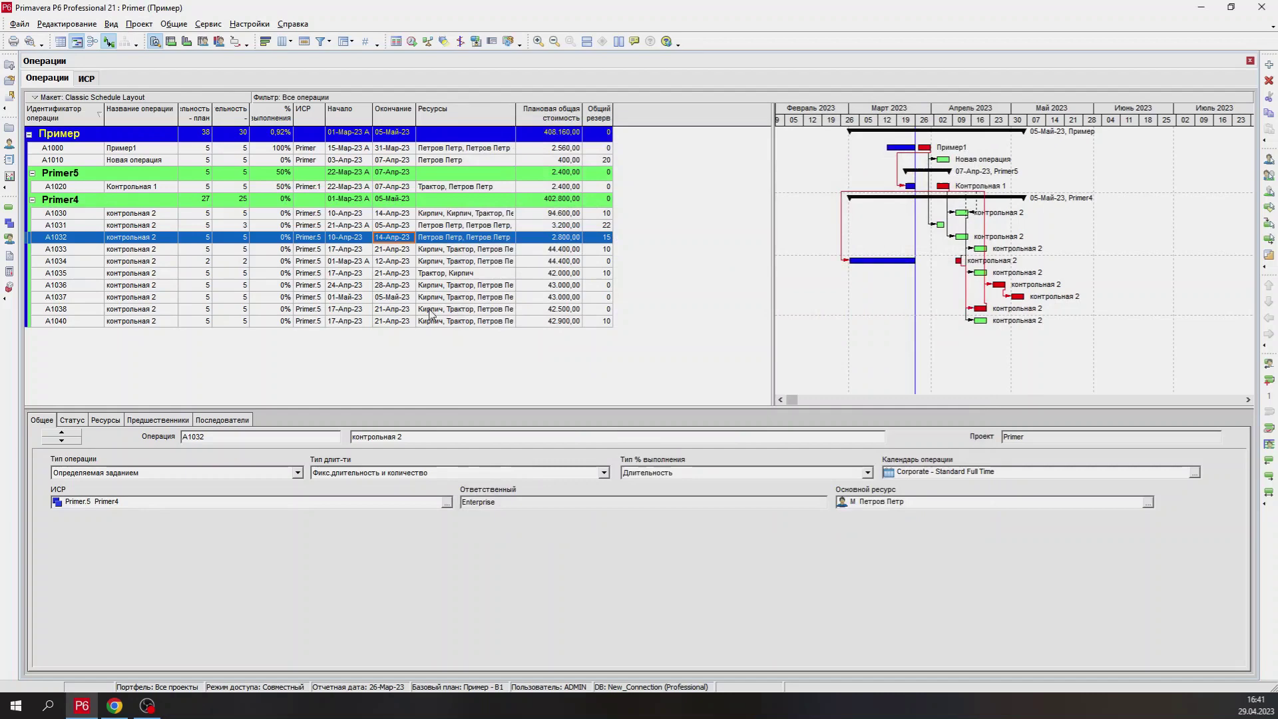
# - In the ИСР view, add three new ИСР elements nested one inside another beneath Primer4
pyautogui.click(9, 224)
pyautogui.click(114, 161)
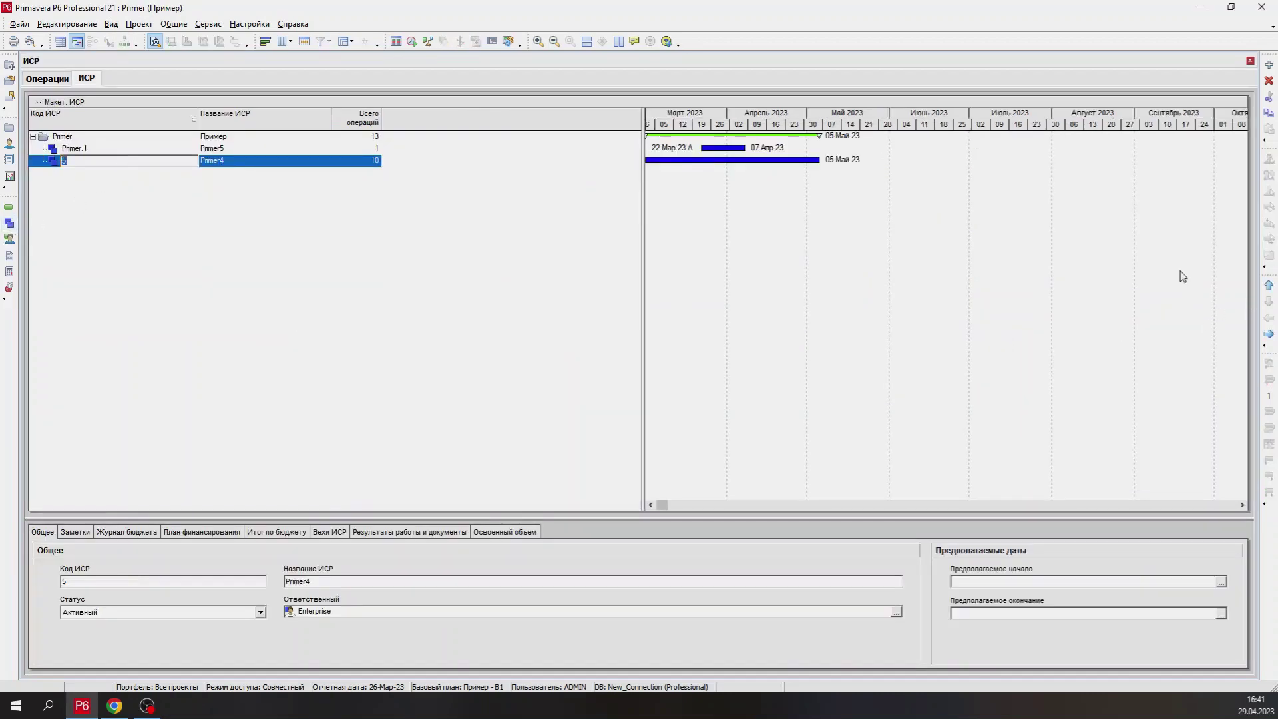
pyautogui.click(1268, 65)
pyautogui.click(1269, 64)
pyautogui.click(1268, 65)
# - Outdent the new ИСР elements out of Primer4 to the level directly below the project
pyautogui.click(246, 198)
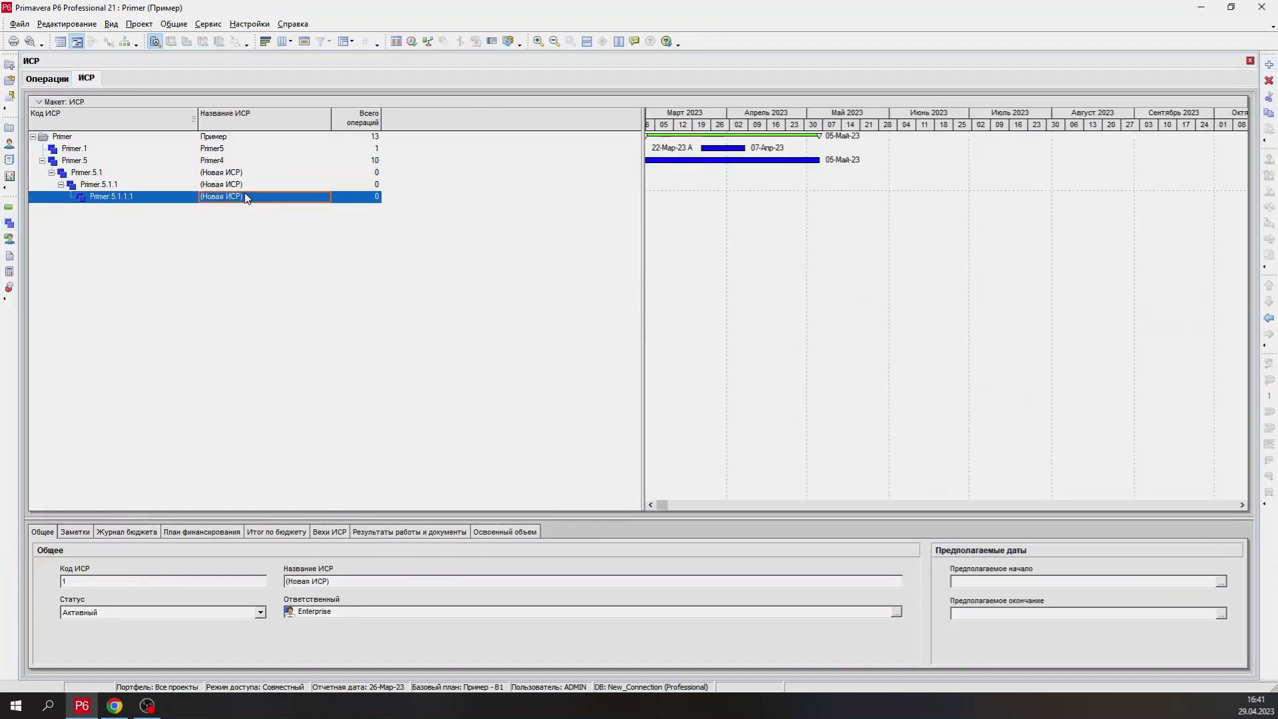
pyautogui.hotkey('ctrl', 'Left')
pyautogui.hotkey('ctrl', 'Left')
pyautogui.hotkey('ctrl', 'Left')
pyautogui.click(221, 185)
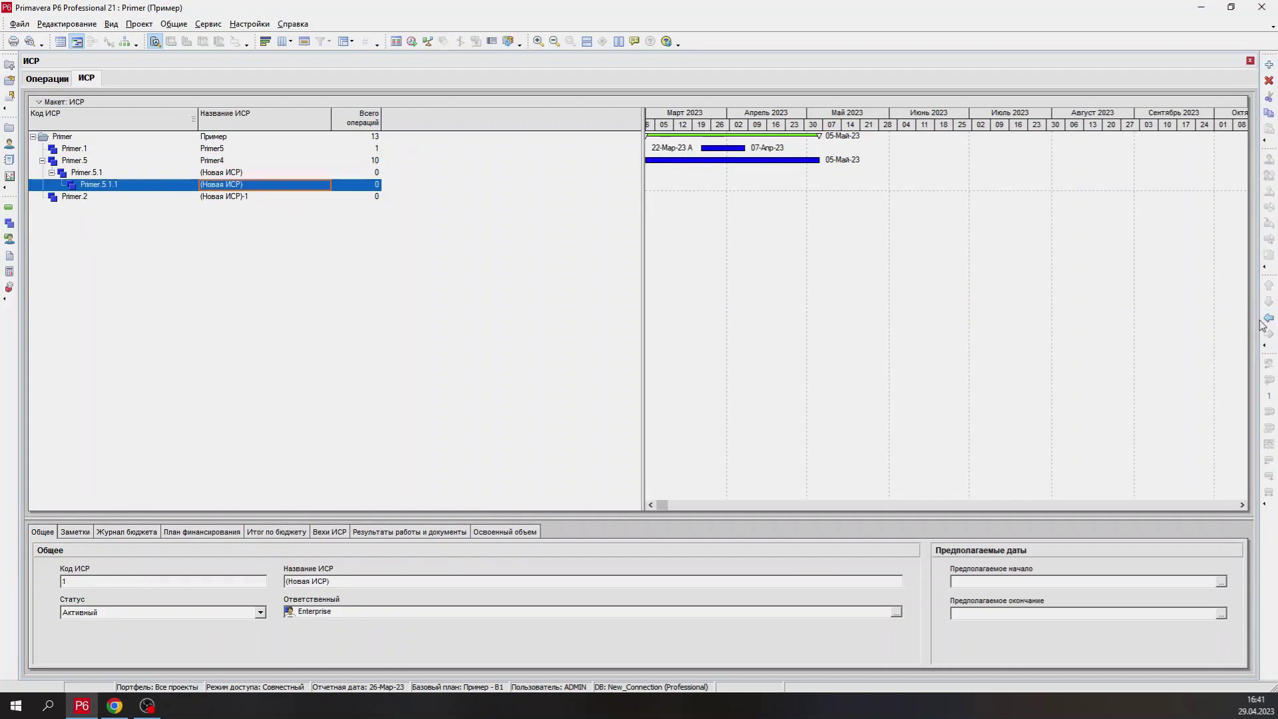
pyautogui.hotkey('ctrl', 'Left')
pyautogui.hotkey('ctrl', 'Left')
pyautogui.press('Up')
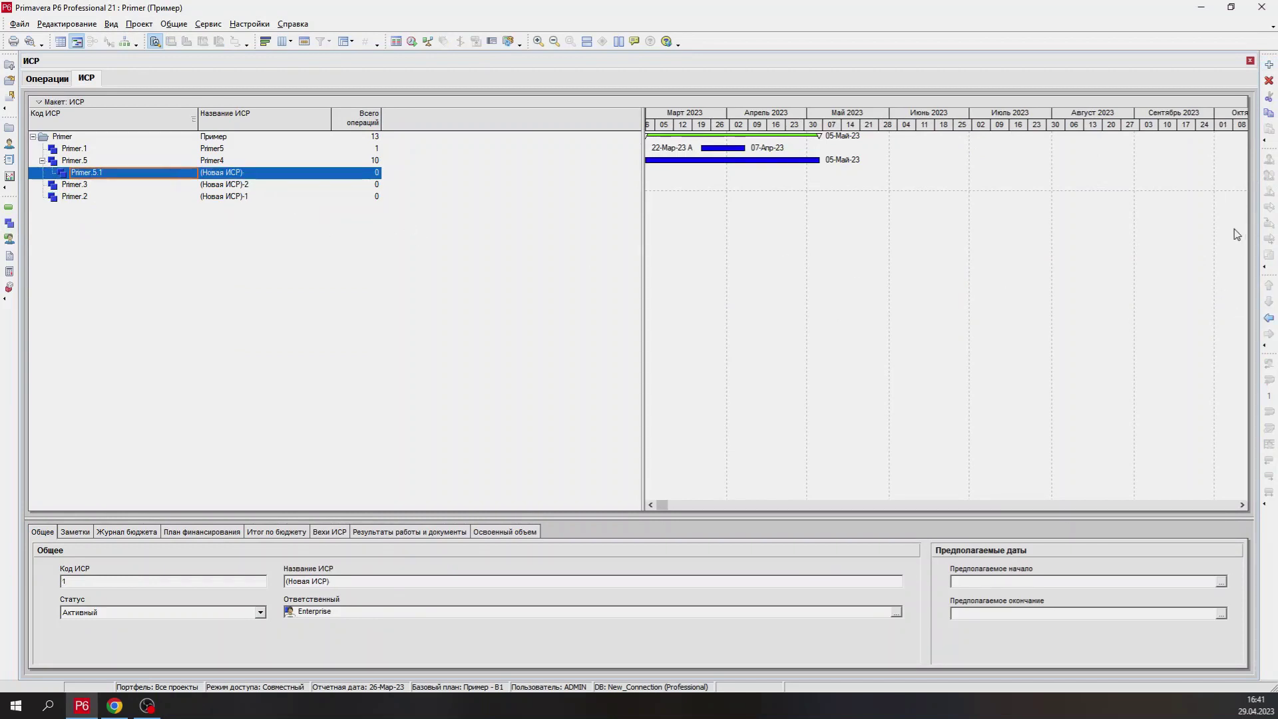
# - Return to the activities view, set the ИСР grouping depth (До уровня) to 4 and apply it
pyautogui.click(9, 207)
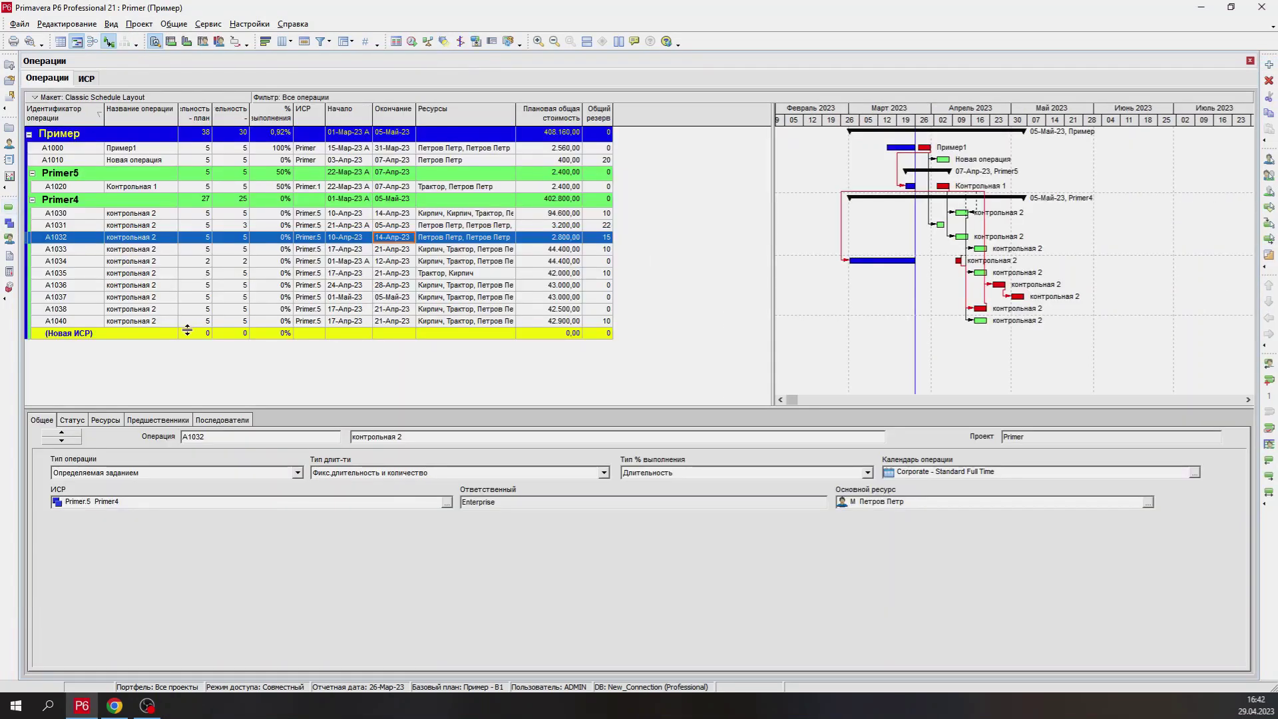
pyautogui.click(138, 333)
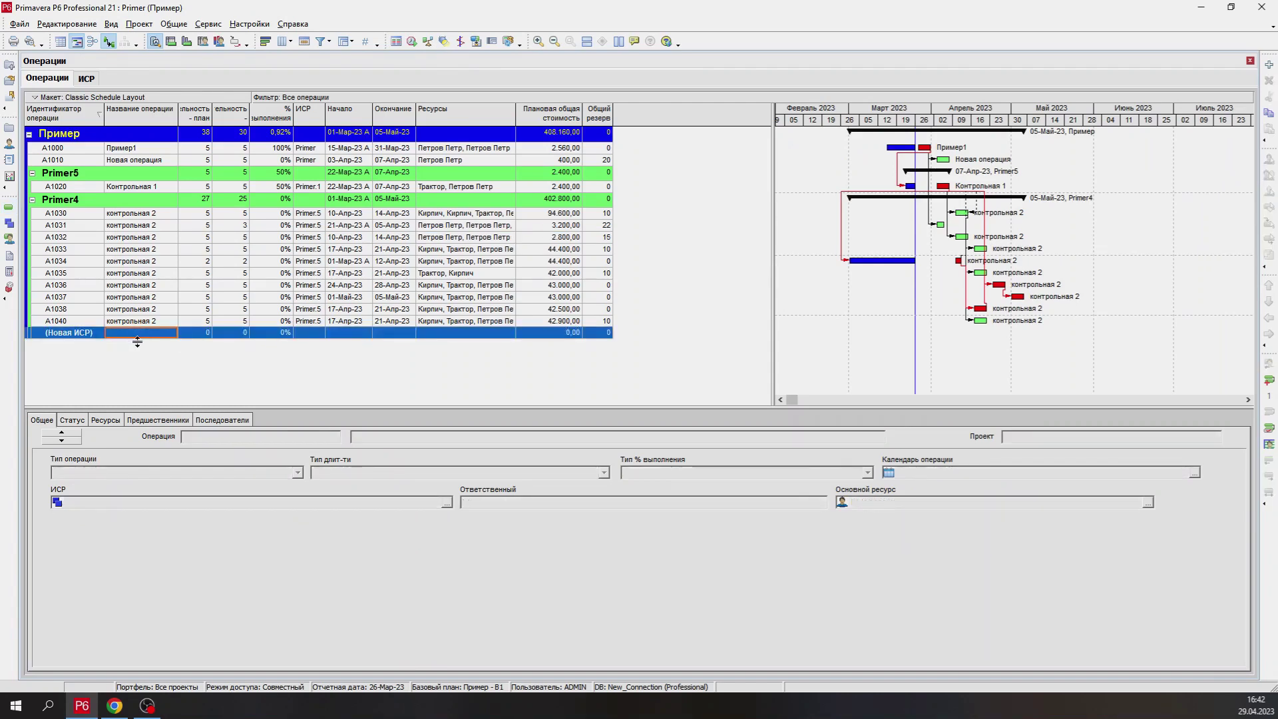
pyautogui.rightClick(244, 297)
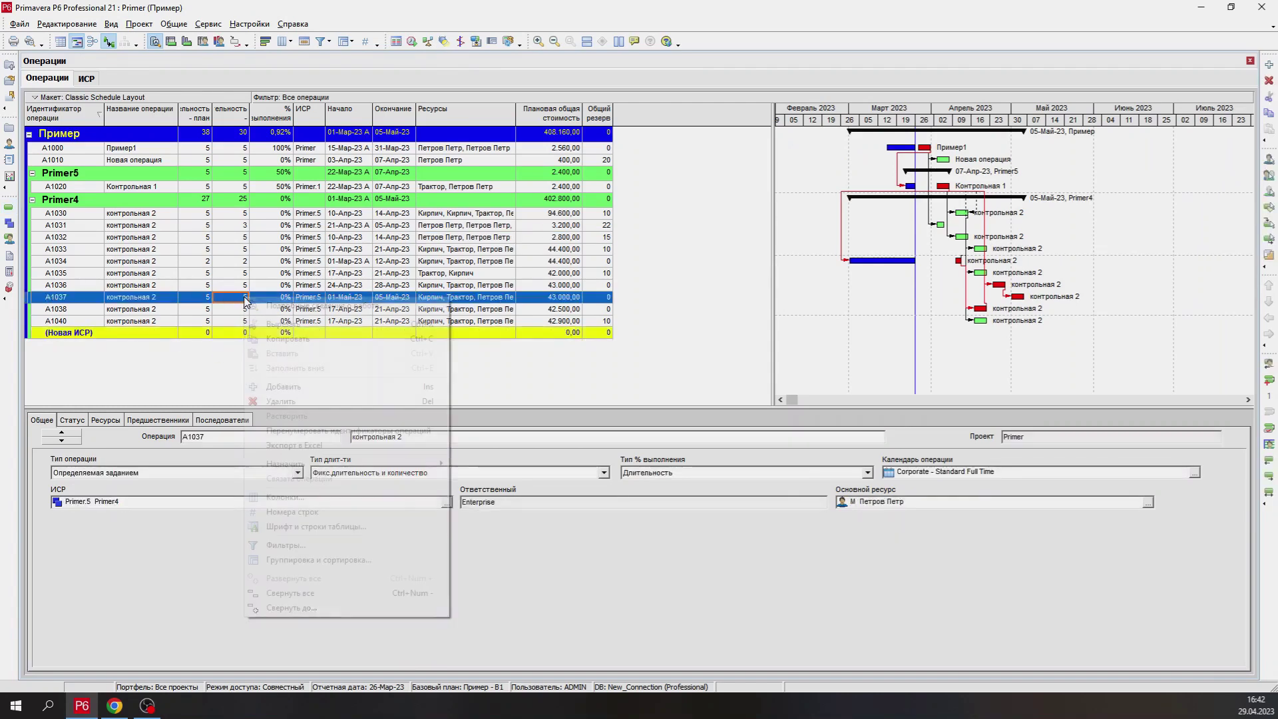
pyautogui.click(346, 560)
pyautogui.click(569, 338)
pyautogui.click(570, 338)
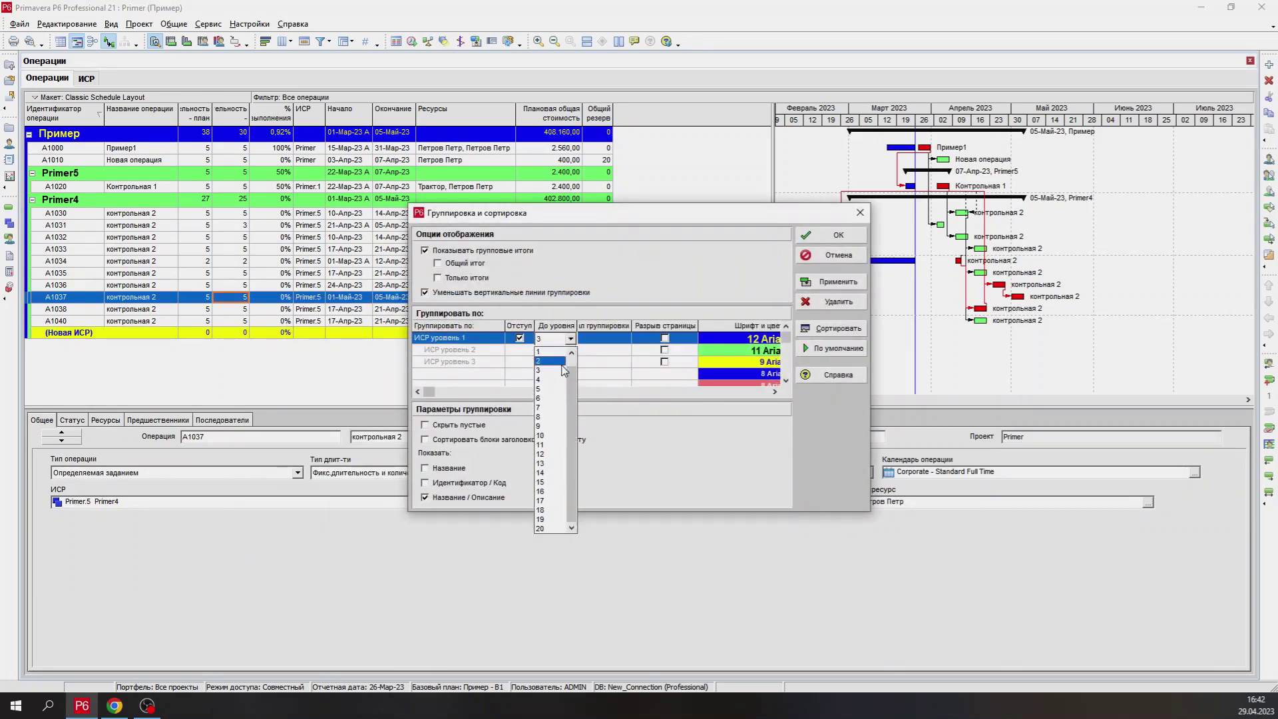
pyautogui.click(555, 377)
pyautogui.click(838, 281)
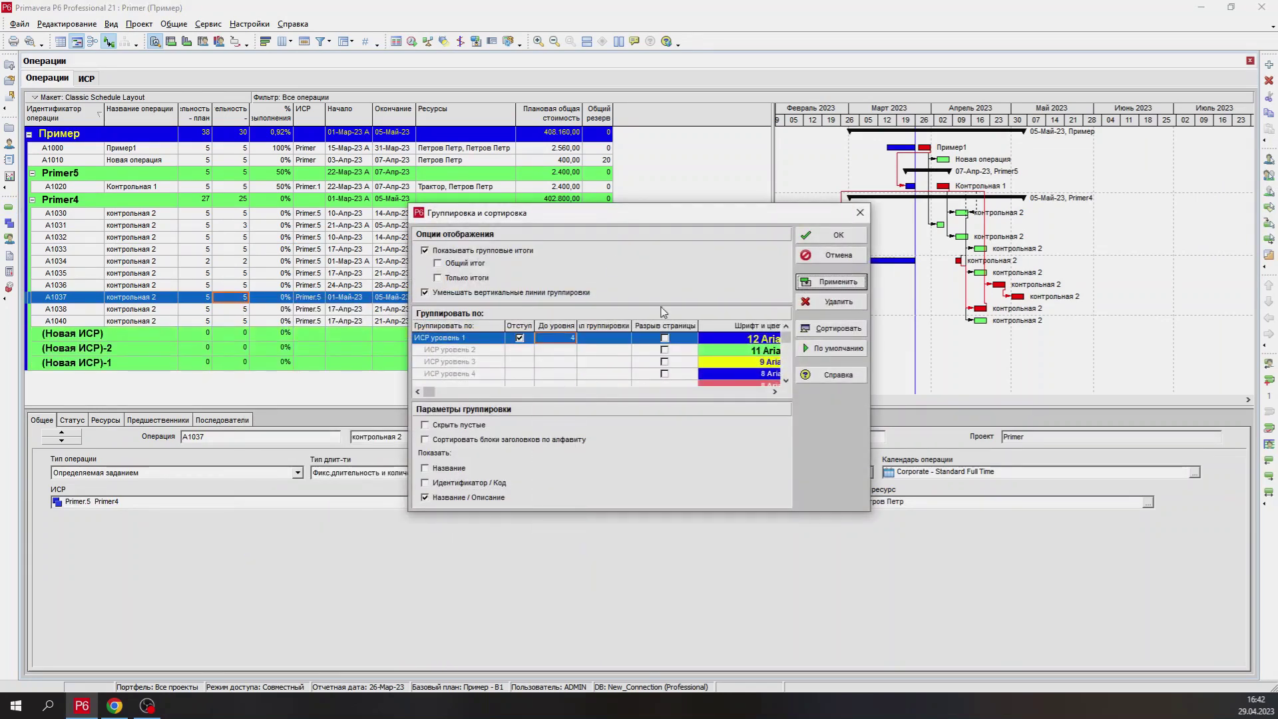
# - Set the ИСР grouping depth (До уровня) back to 3 and enlarge the grouping dialog to show more rows
pyautogui.moveTo(772, 217); pyautogui.dragTo(974, 180)
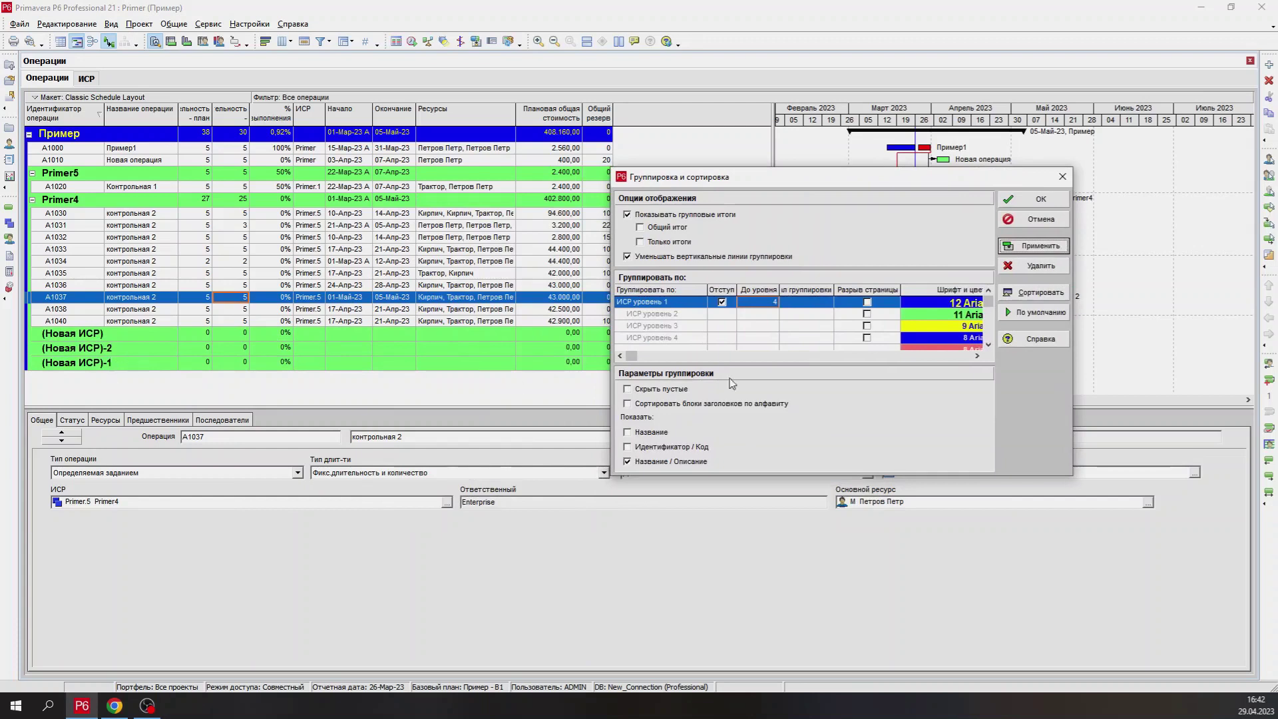
pyautogui.moveTo(856, 181); pyautogui.dragTo(811, 137)
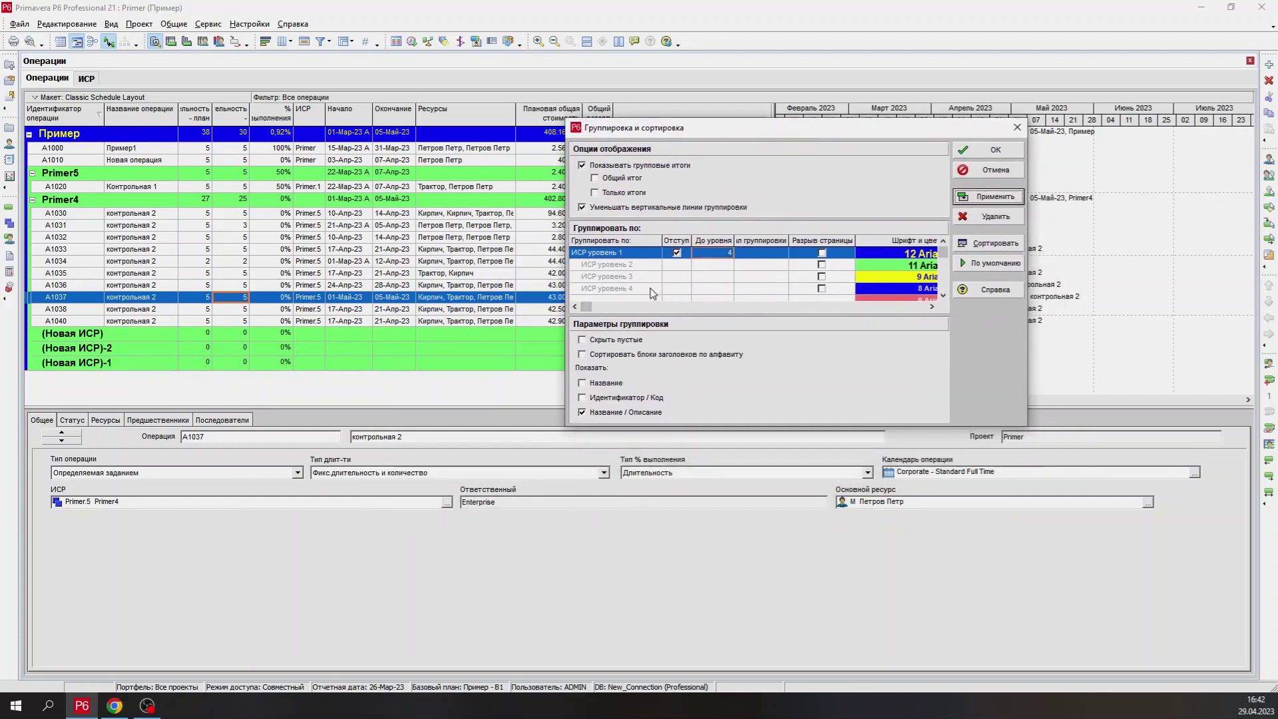
pyautogui.click(728, 252)
pyautogui.click(712, 286)
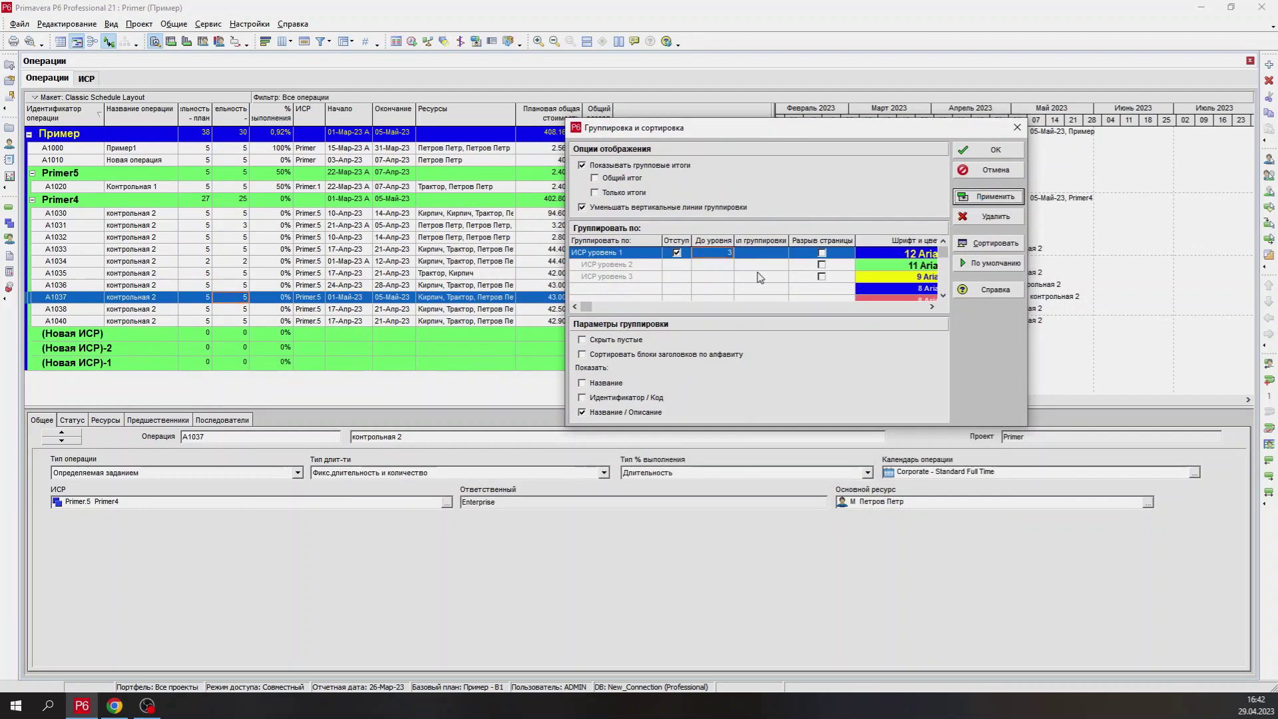
pyautogui.moveTo(863, 428); pyautogui.dragTo(867, 535)
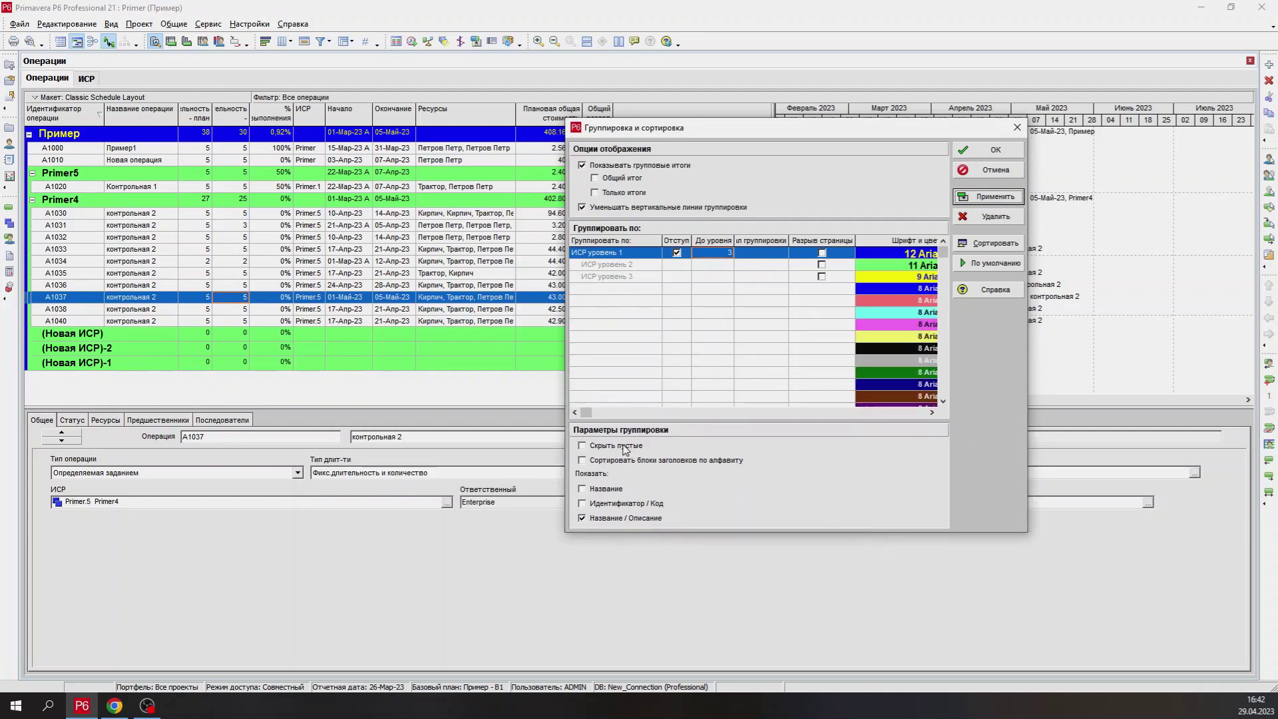
# - Apply Скрыть пустые to hide empty ИСР groups, and clear it again to restore them
pyautogui.click(623, 445)
pyautogui.click(993, 196)
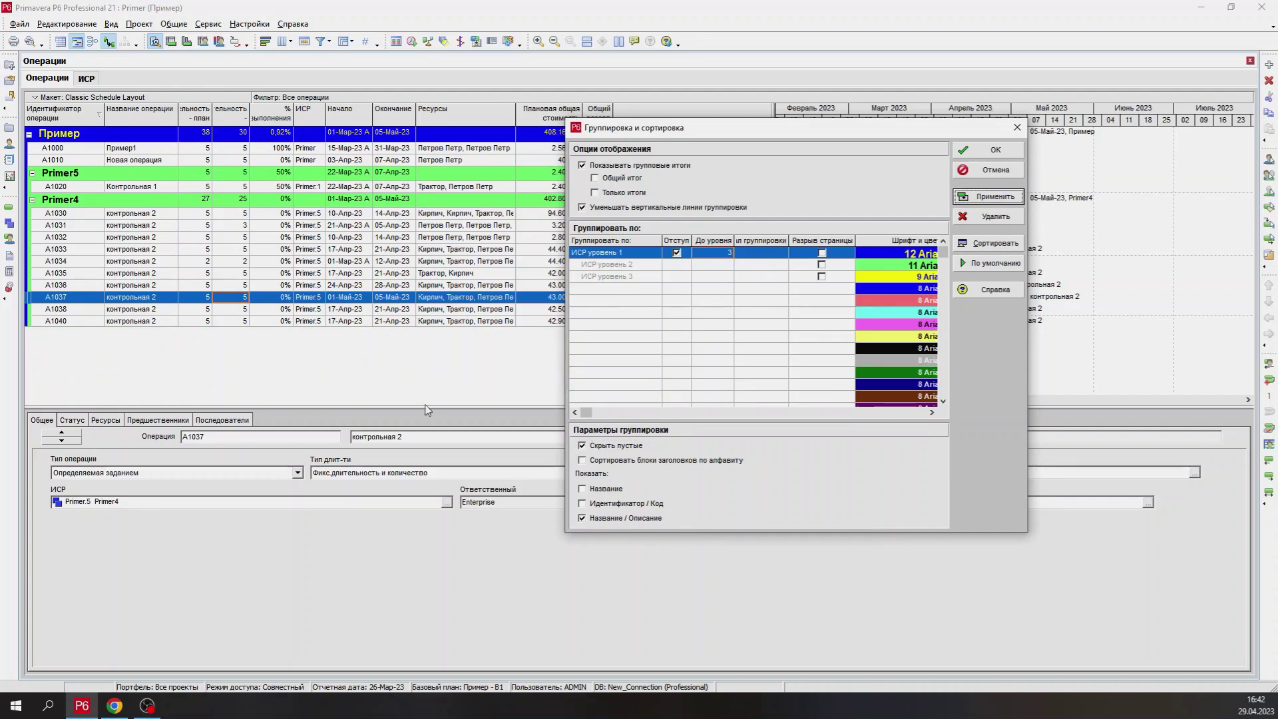
pyautogui.click(591, 446)
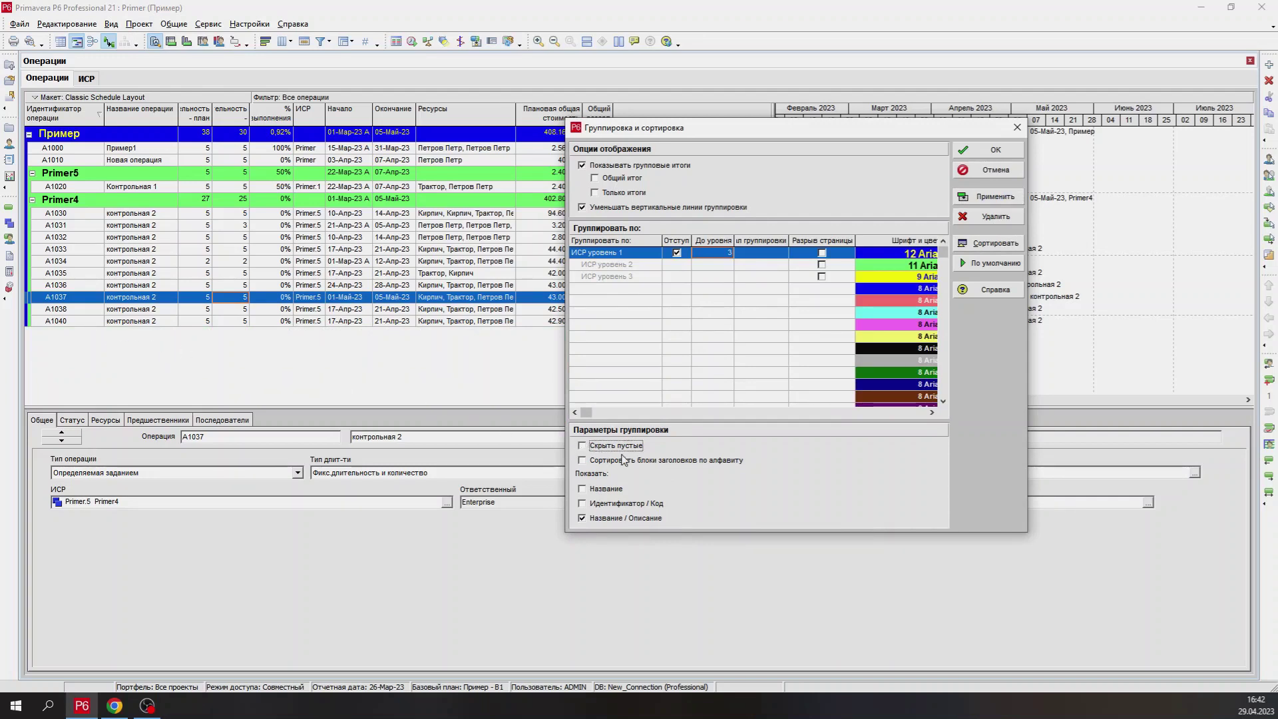
pyautogui.click(1001, 193)
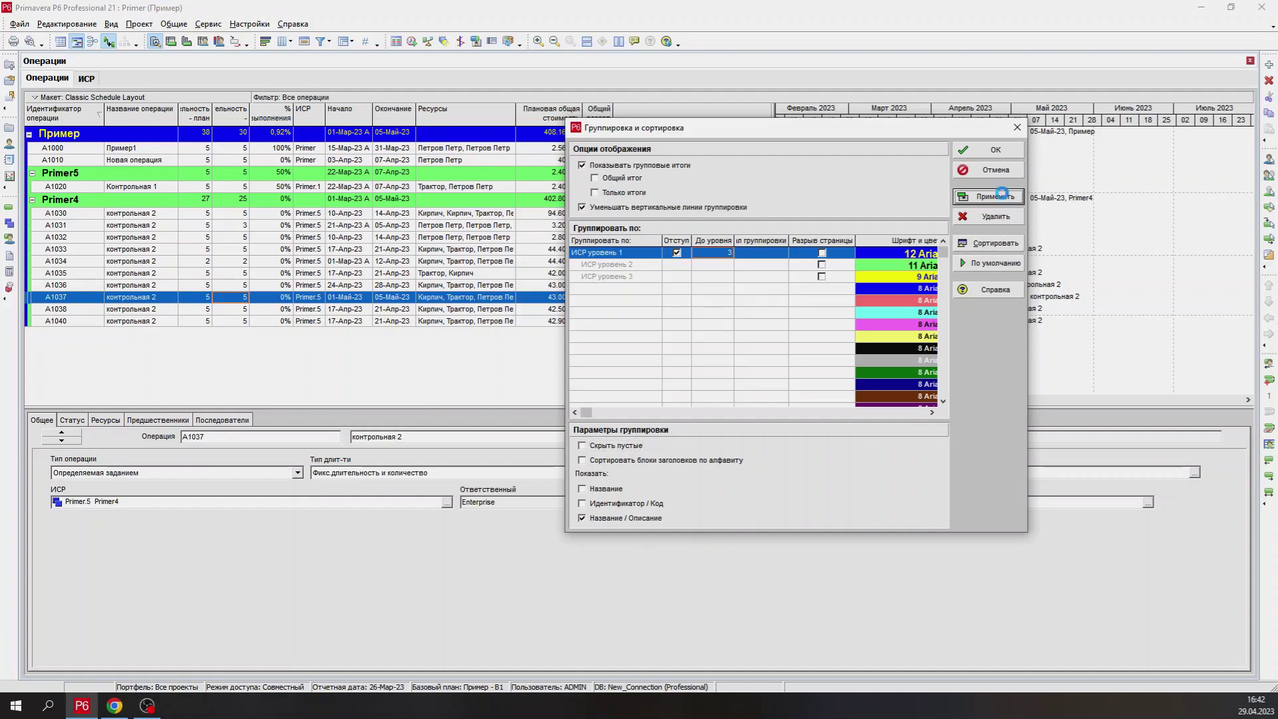
# - Apply alphabetical sorting of the group headings (Сортировать блоки заголовков по алфавиту), and switch it off again
pyautogui.click(602, 462)
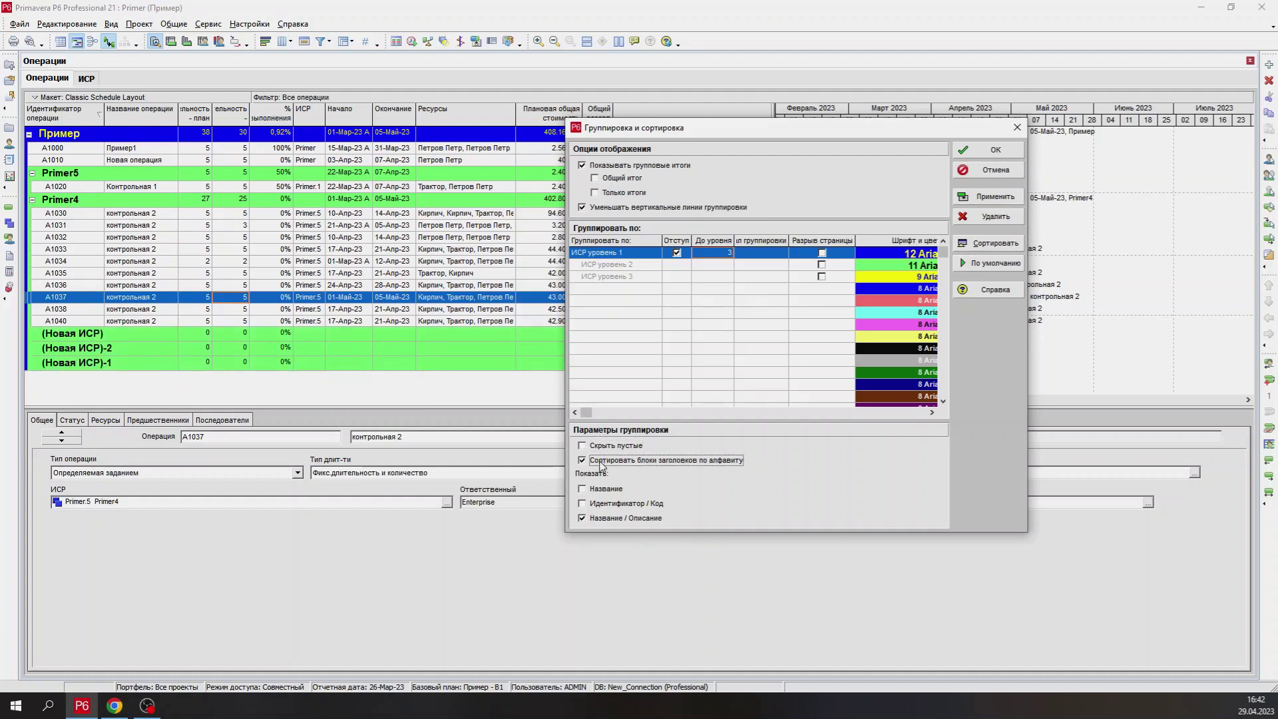
pyautogui.click(1018, 198)
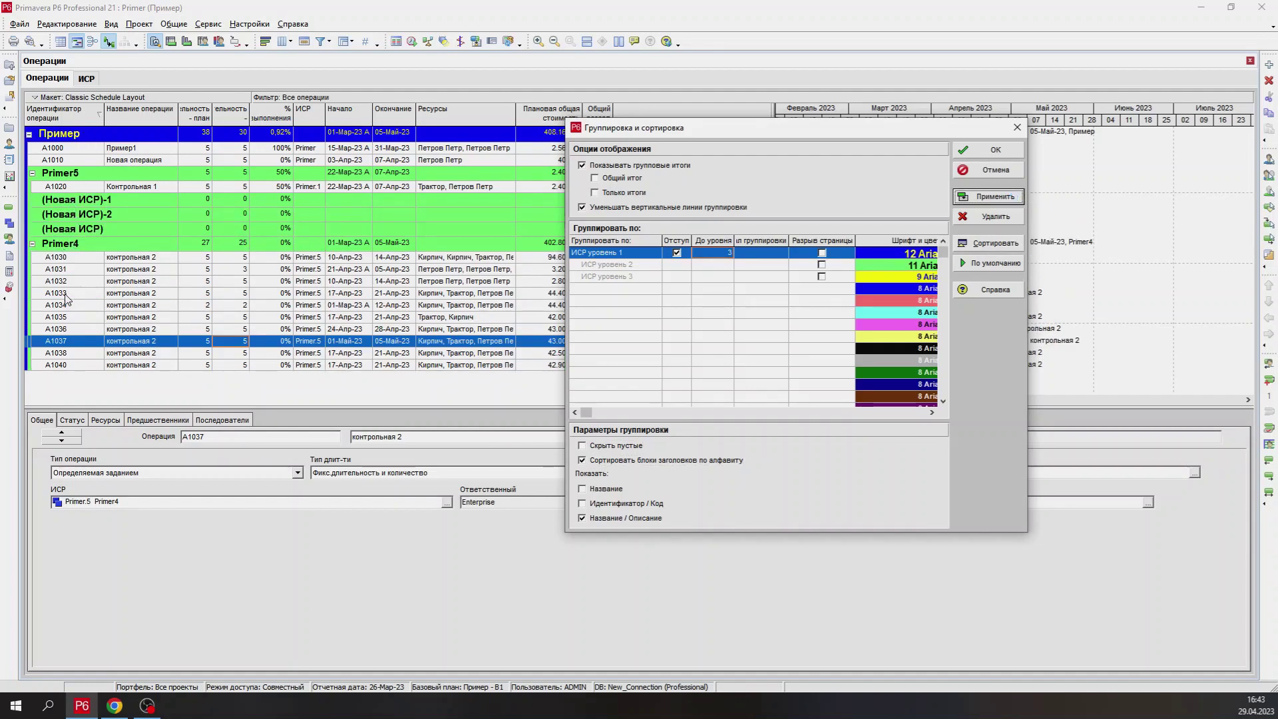
pyautogui.click(613, 461)
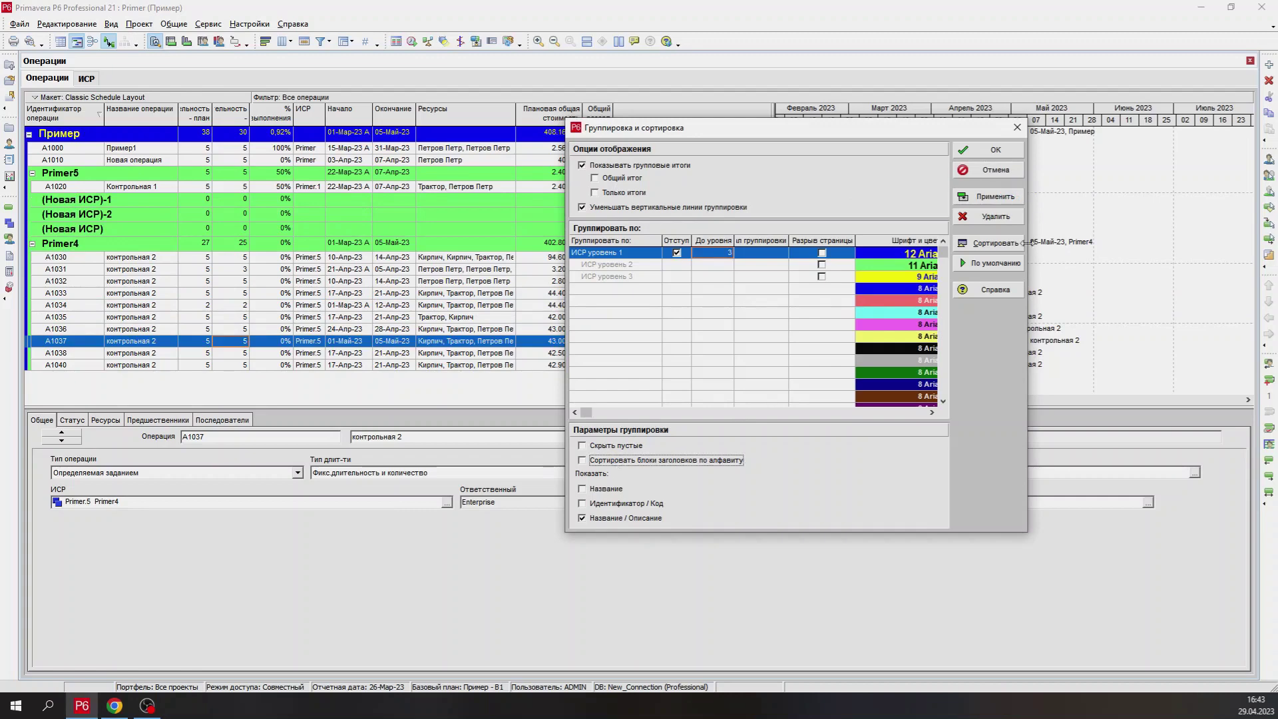
pyautogui.click(995, 197)
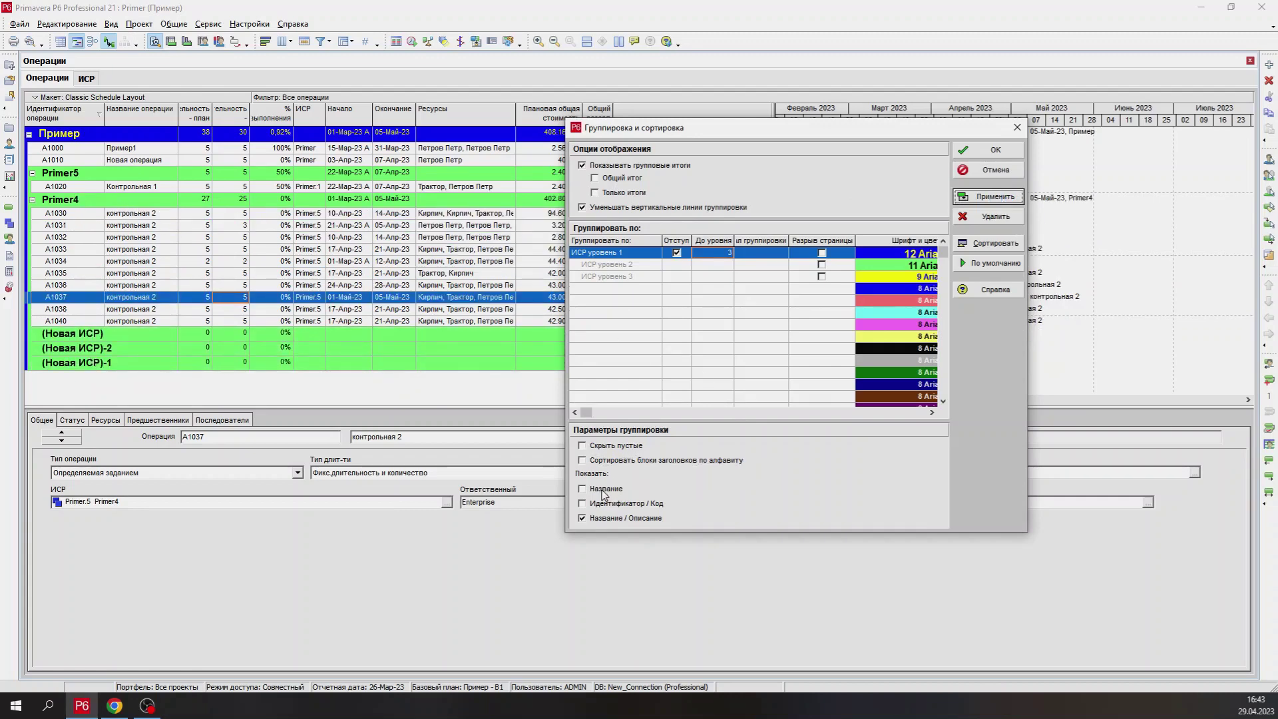
# - Apply Название to the ИСР group headings together with Название / Описание, and switch the headings to Идентификатор / Код only
pyautogui.click(602, 490)
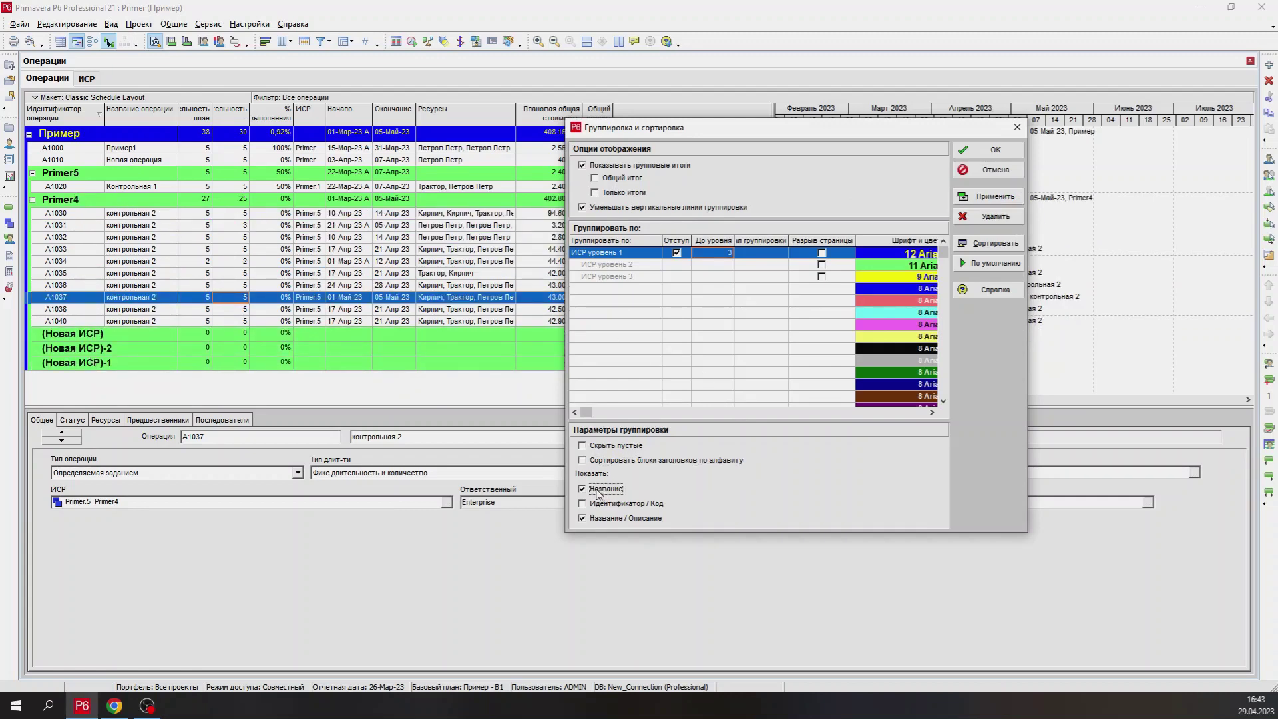
pyautogui.click(994, 198)
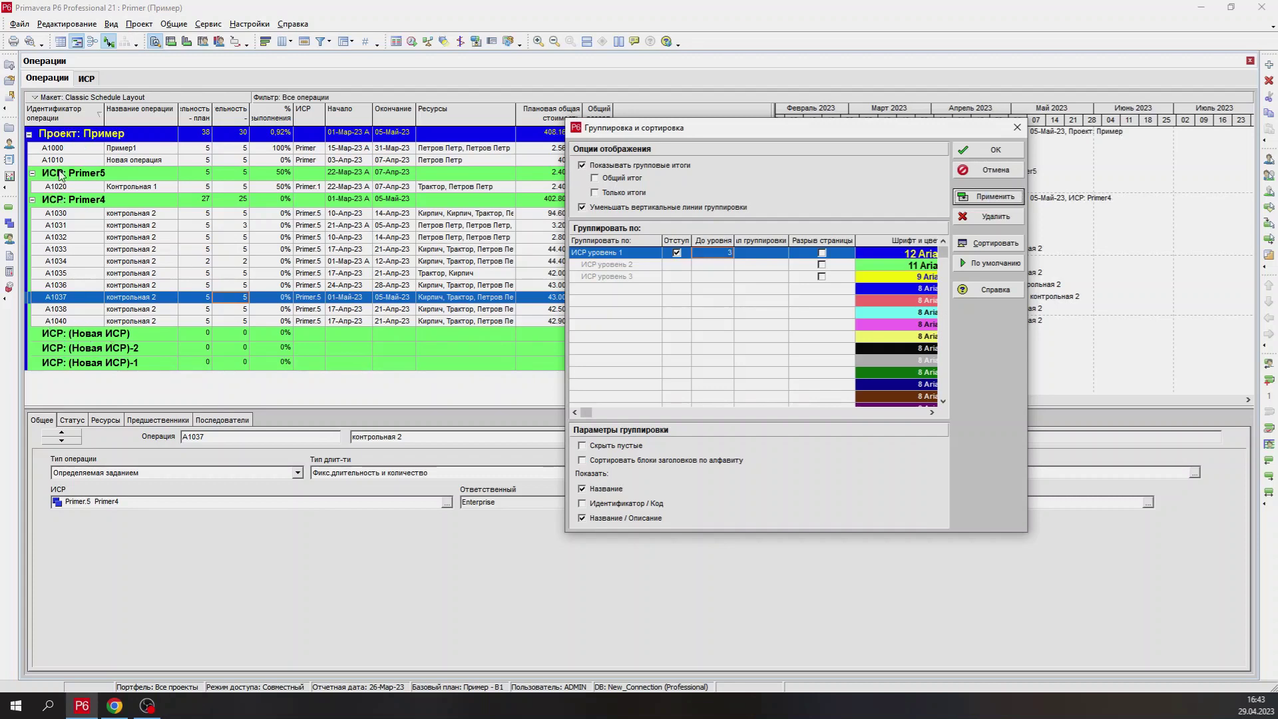
pyautogui.click(607, 488)
pyautogui.click(606, 504)
pyautogui.click(604, 518)
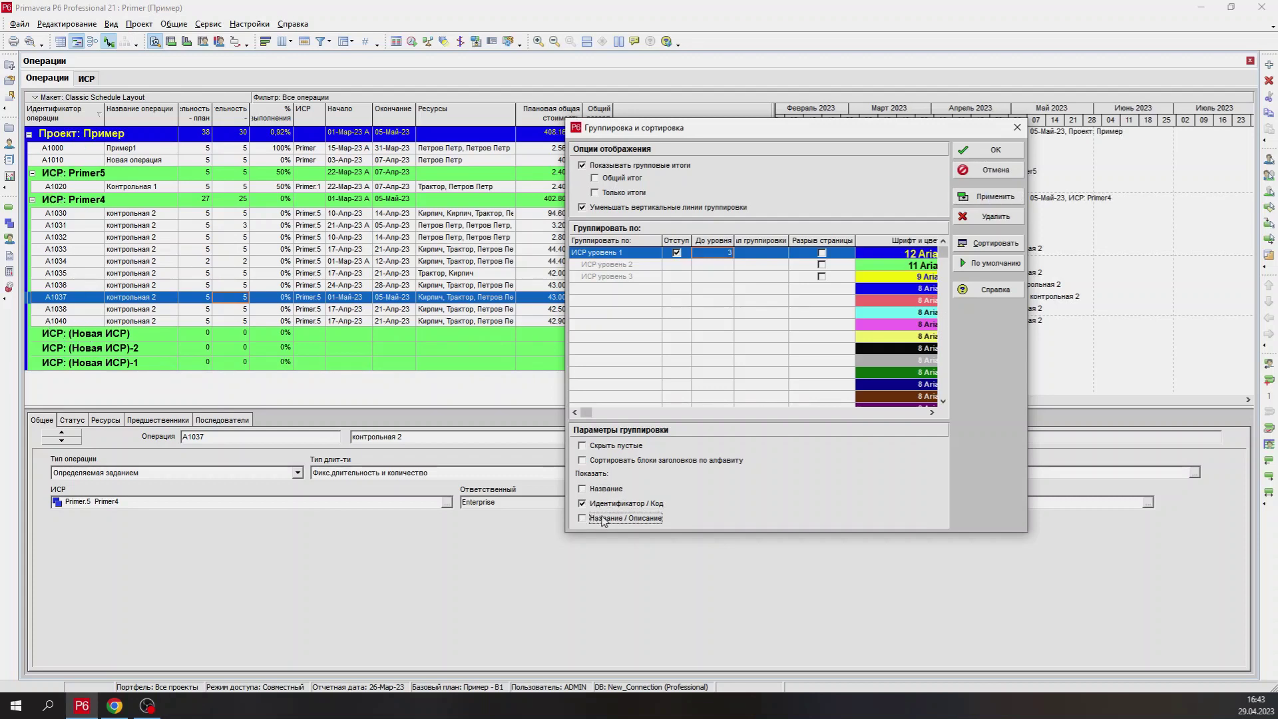
pyautogui.click(994, 197)
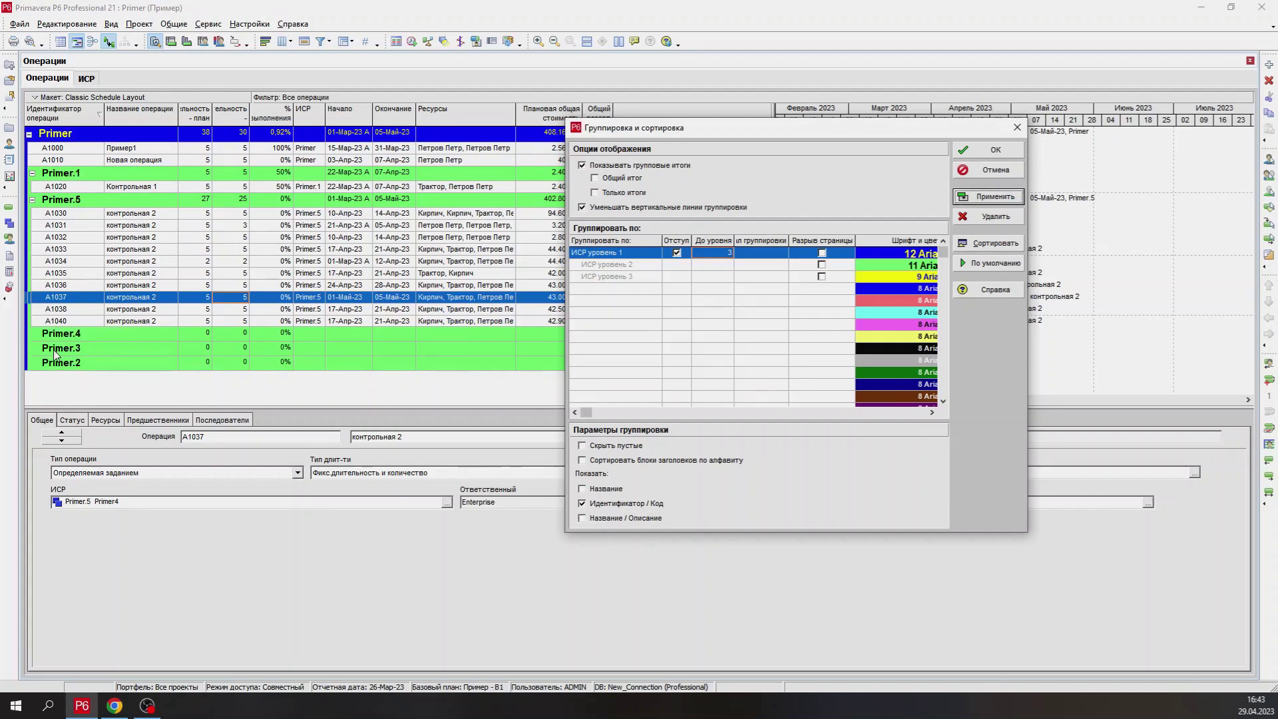
# - Close the grouping settings, look at the ИСР view, and return to the activities view
pyautogui.click(1020, 170)
pyautogui.click(10, 223)
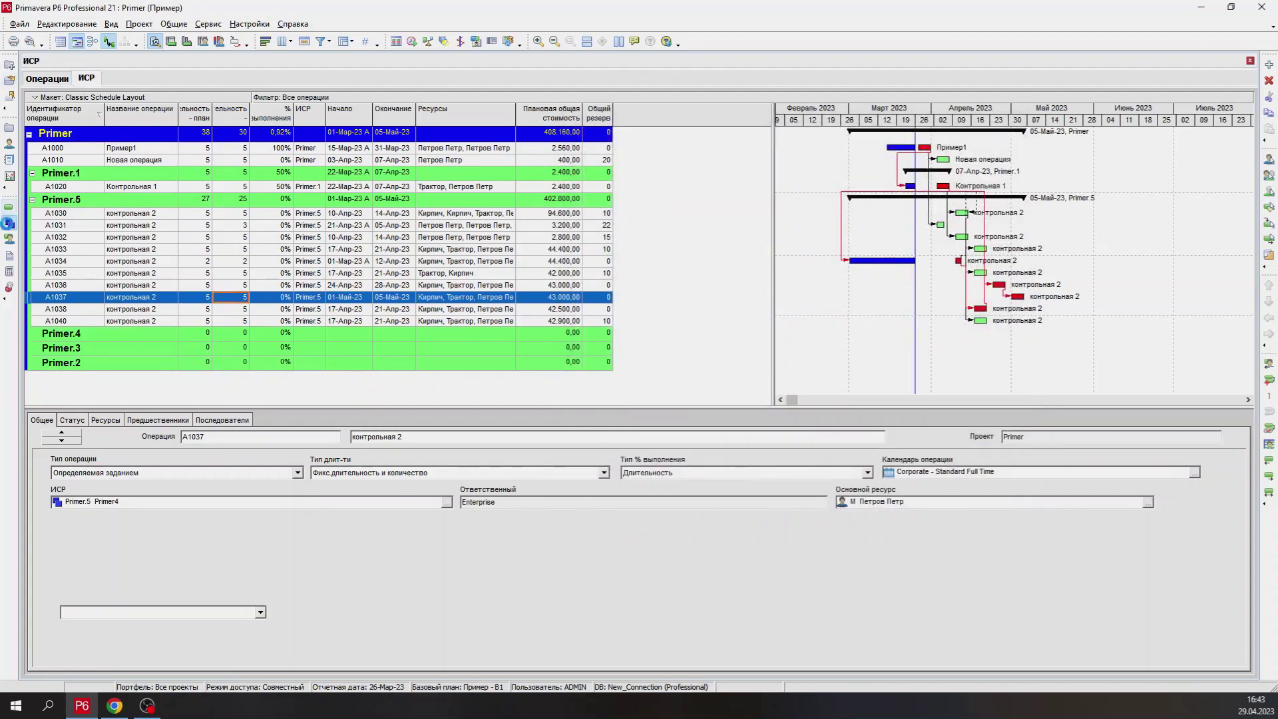
pyautogui.click(10, 206)
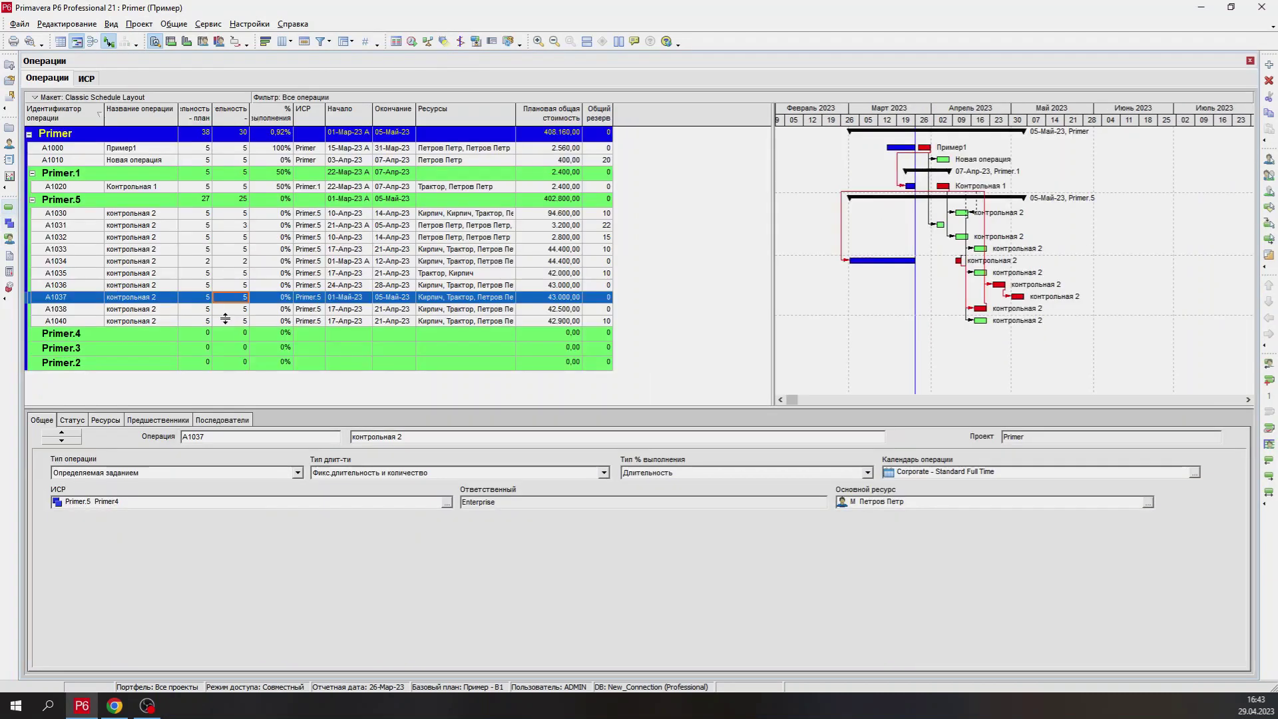
# - Reopen the grouping settings and apply Название / Описание alongside Идентификатор / Код in the ИСР group headings
pyautogui.rightClick(657, 308)
pyautogui.click(708, 571)
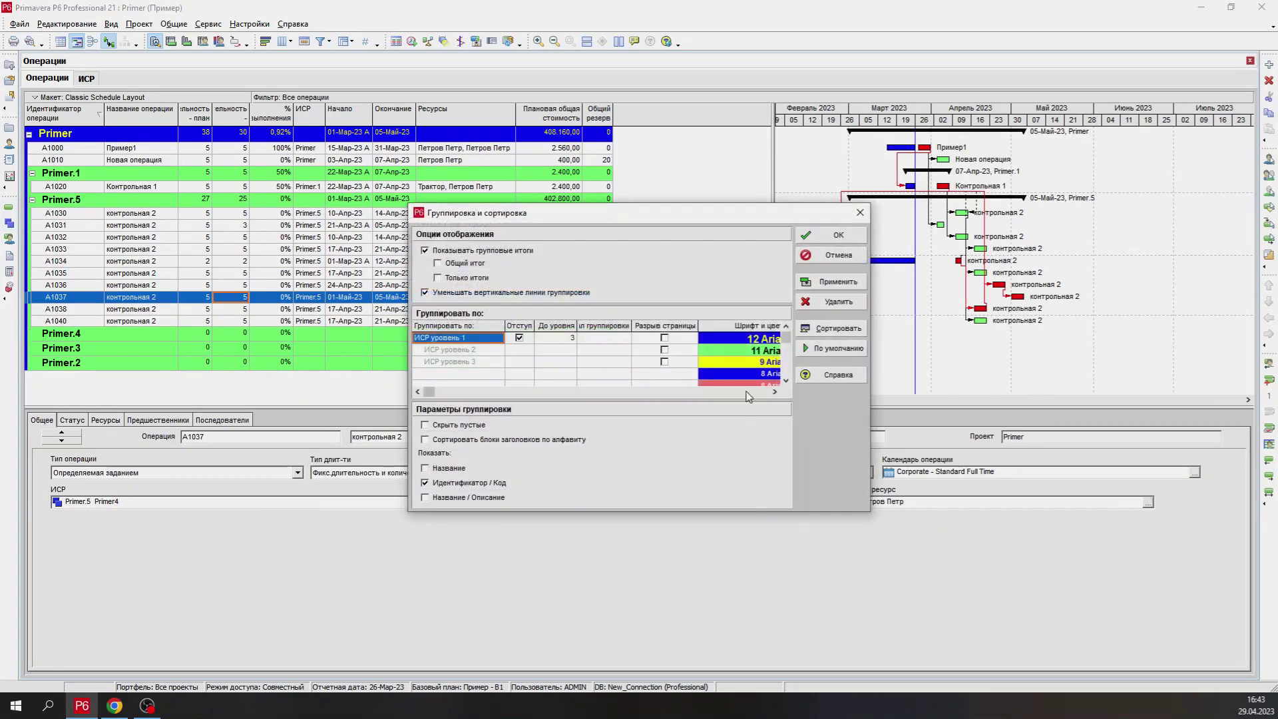
pyautogui.click(454, 499)
pyautogui.click(836, 282)
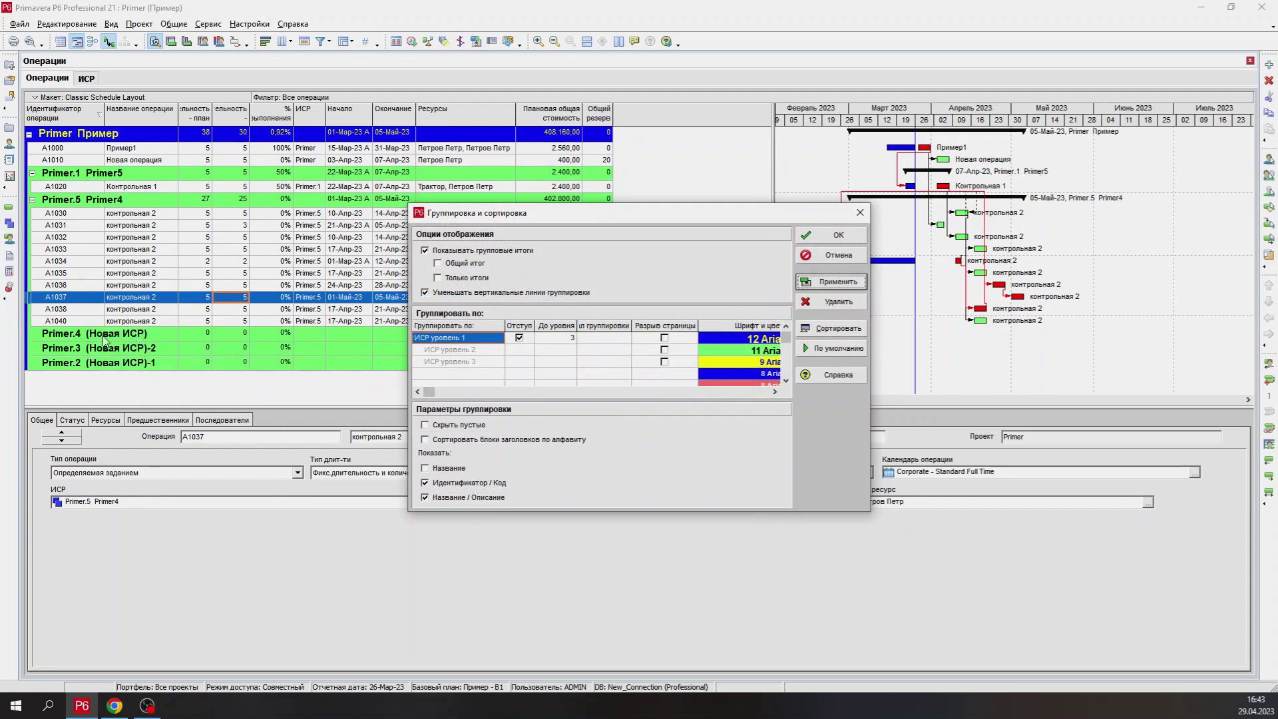
# - Apply only Название / Описание to the ИСР group headings, removing Идентификатор / Код, and accept the grouping settings
pyautogui.click(443, 499)
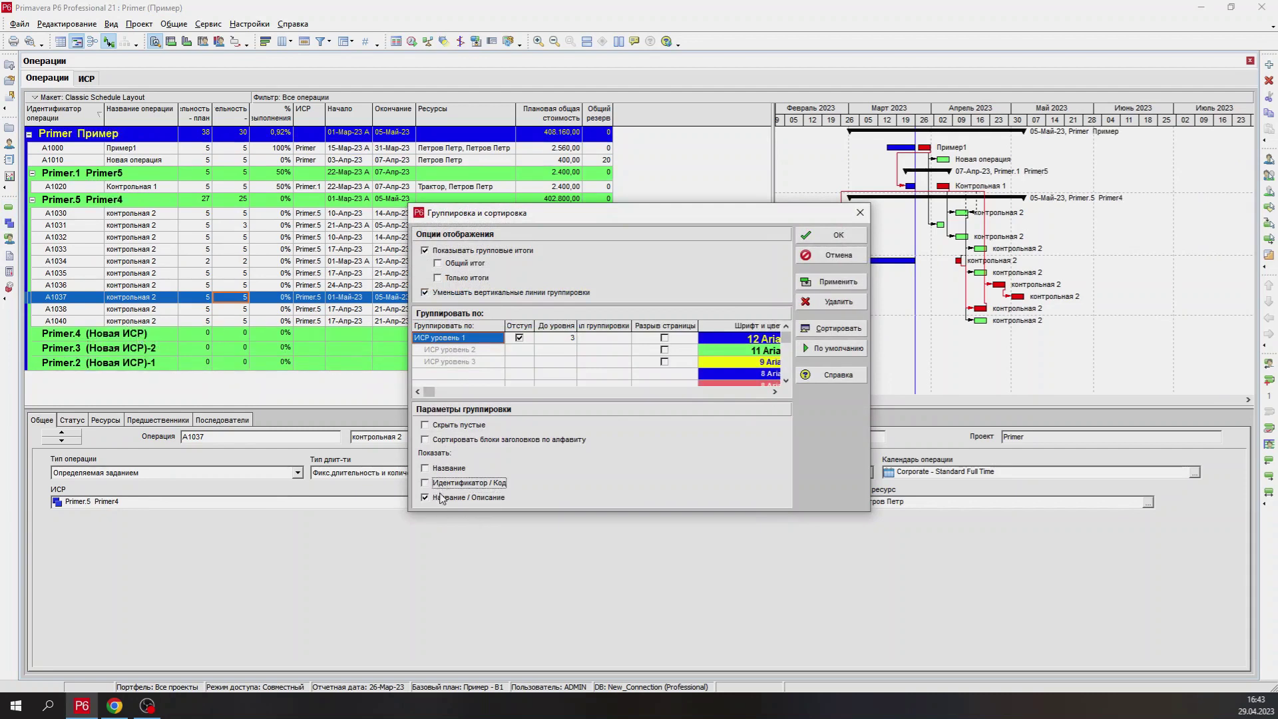
pyautogui.click(451, 486)
pyautogui.click(450, 486)
pyautogui.click(425, 497)
pyautogui.click(837, 281)
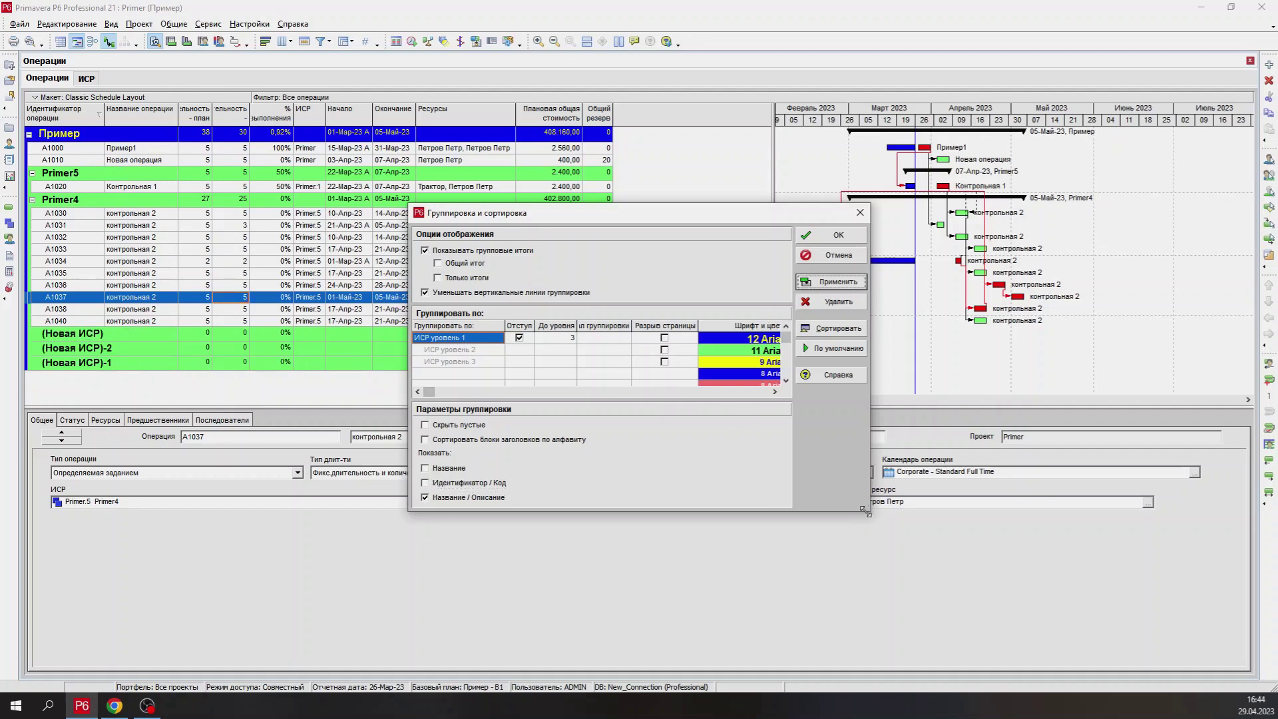
pyautogui.moveTo(865, 511); pyautogui.dragTo(984, 650)
pyautogui.click(955, 235)
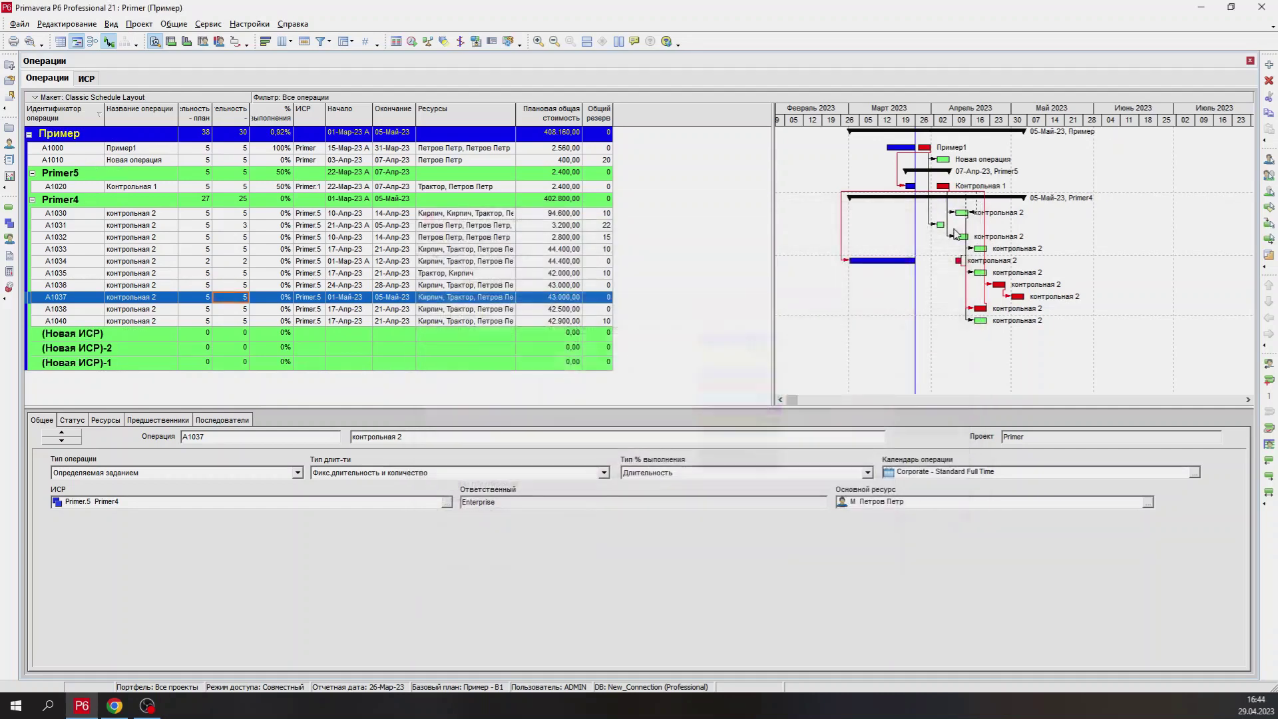
# - Open the list of available layouts without saving changes to the current layout, and enlarge it to browse the global layouts
pyautogui.click(43, 98)
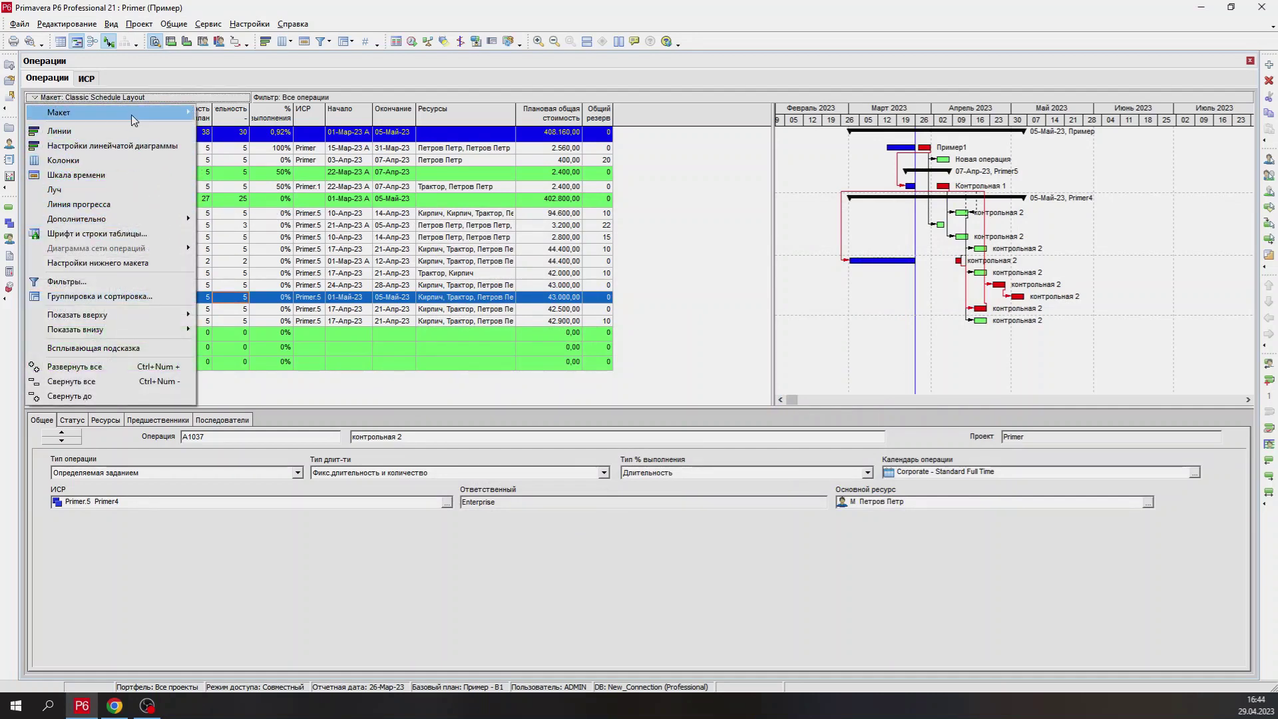
pyautogui.moveTo(132, 114)
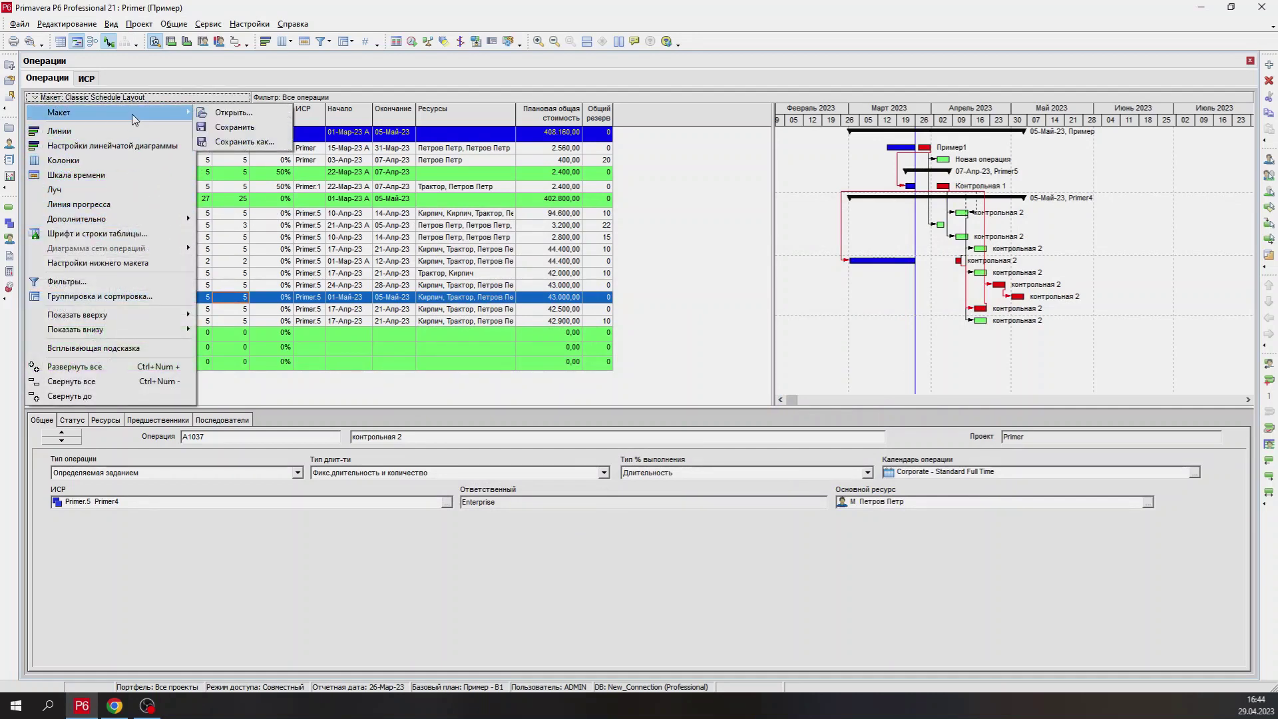
pyautogui.click(265, 126)
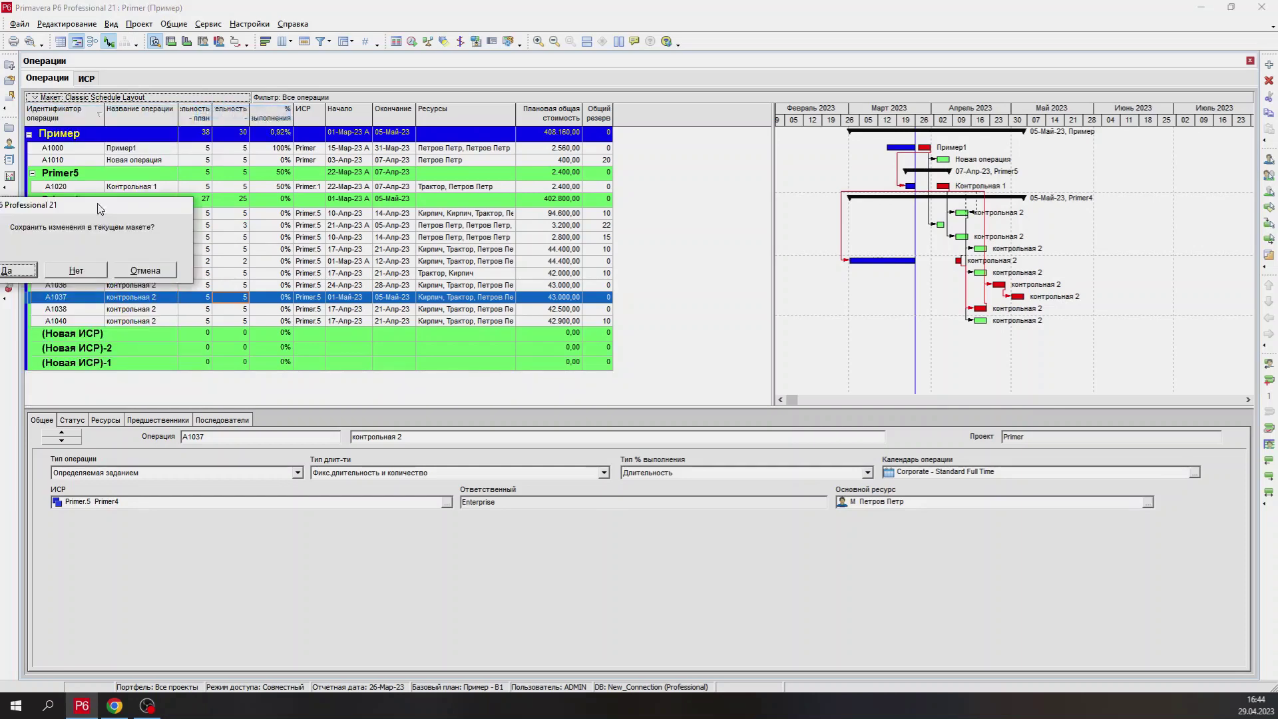
pyautogui.moveTo(100, 209); pyautogui.dragTo(635, 240)
pyautogui.click(606, 302)
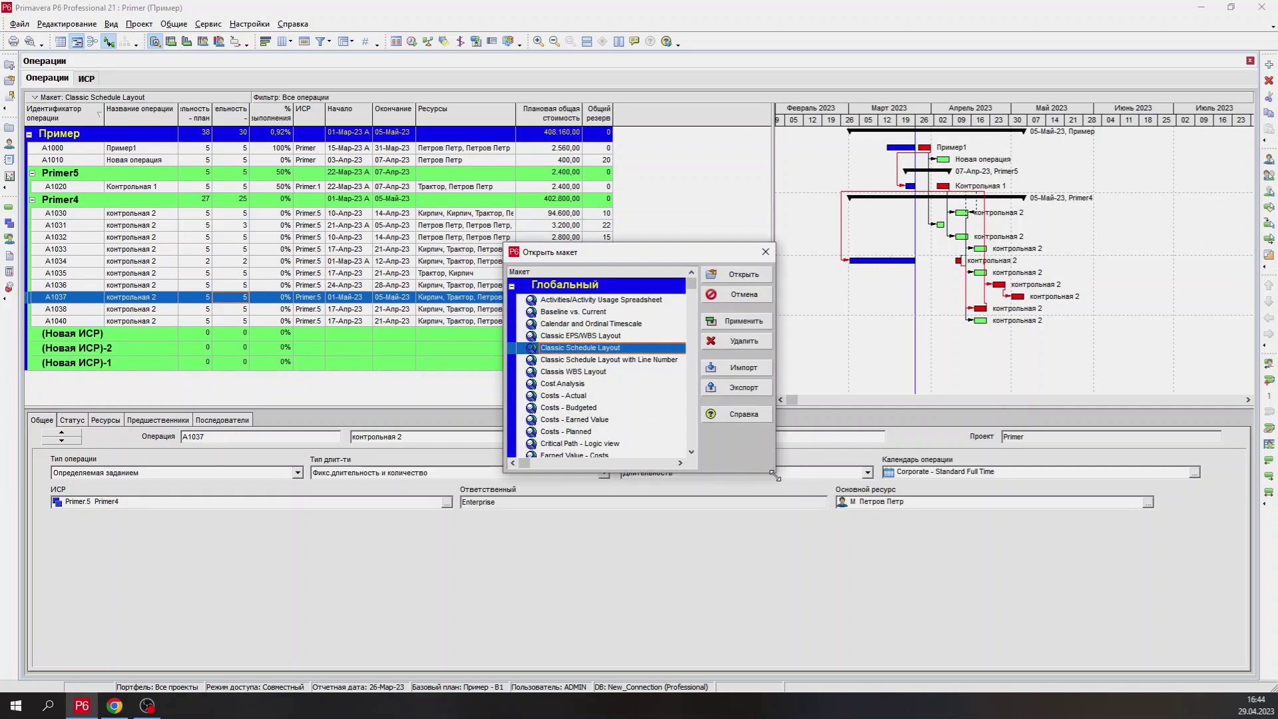
pyautogui.moveTo(773, 473); pyautogui.dragTo(900, 612)
pyautogui.scroll(-3, 679, 494)
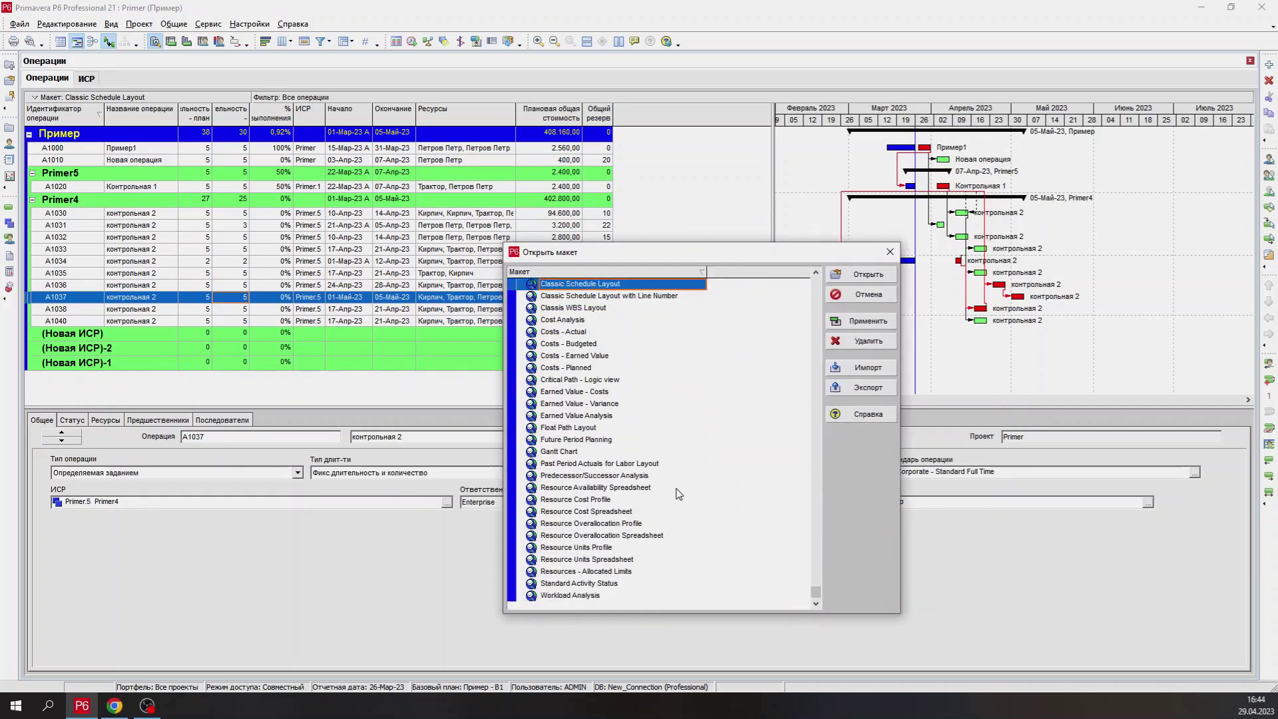